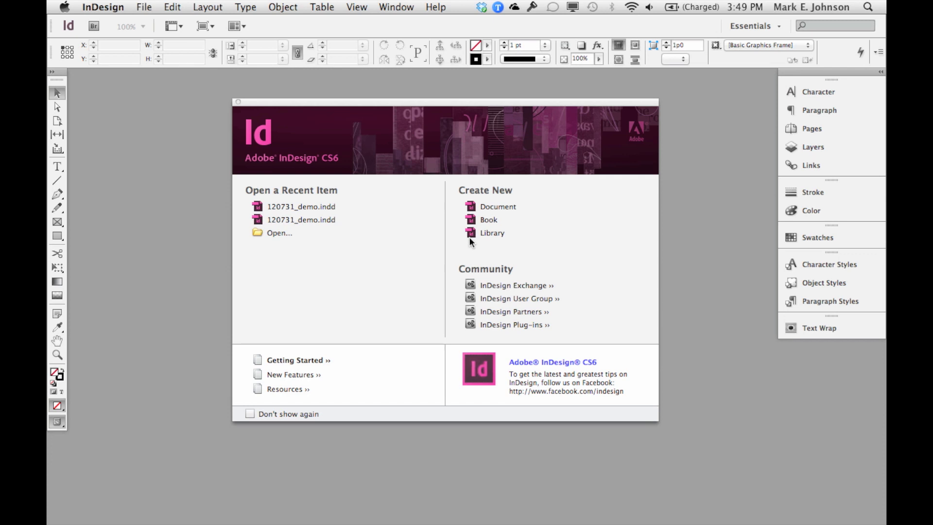
- Start a new one-page print document with facing pages and check the page size presets, keeping Letter
left_click(487, 207)
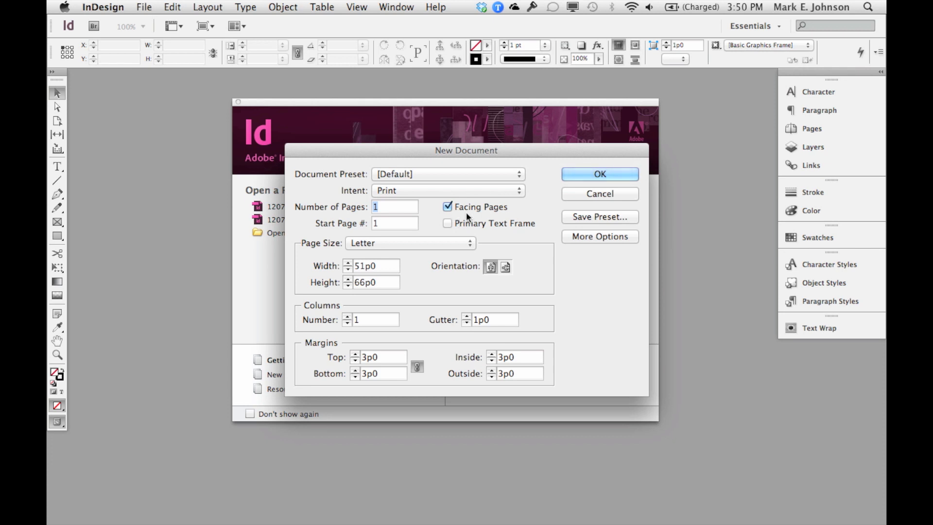
left_click(384, 243)
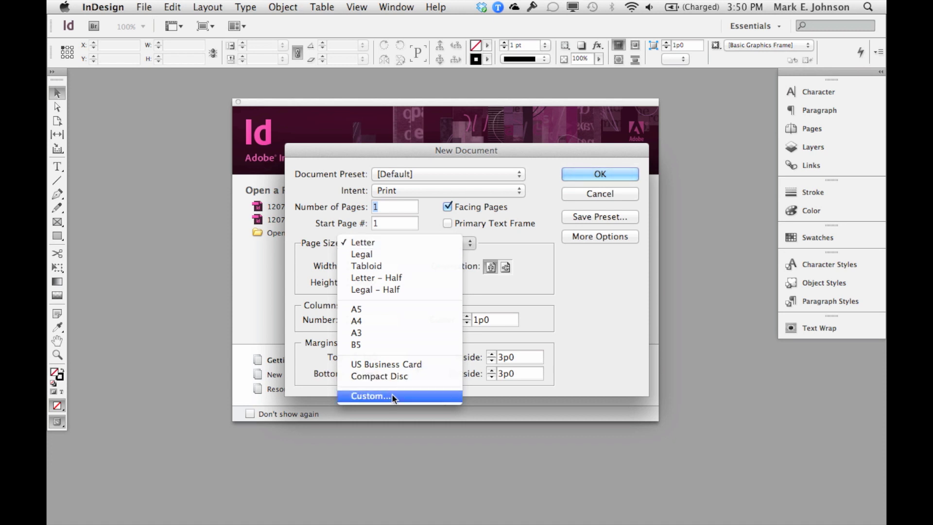
left_click(428, 218)
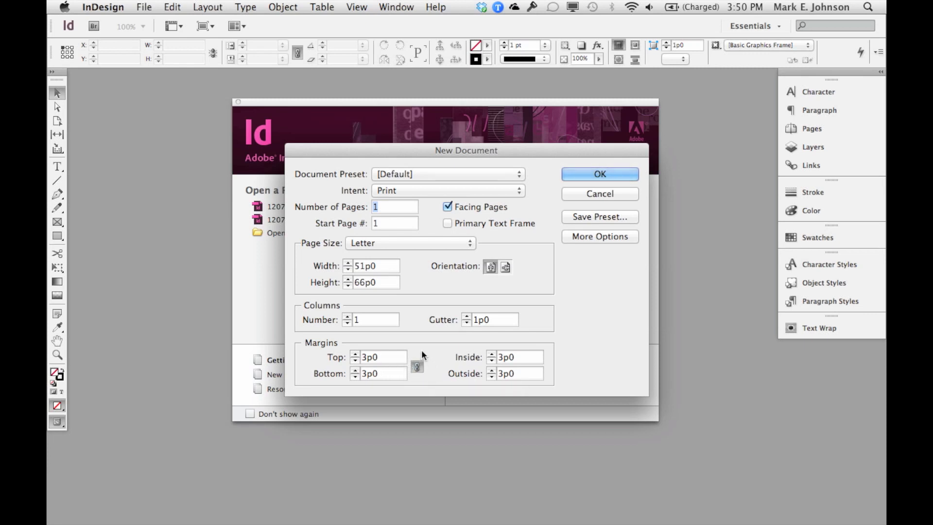
- Try reducing all linked margins to 2p10, then the unlinked bottom margin alone, restoring 3p0 each time
left_click(355, 360)
left_click(355, 360)
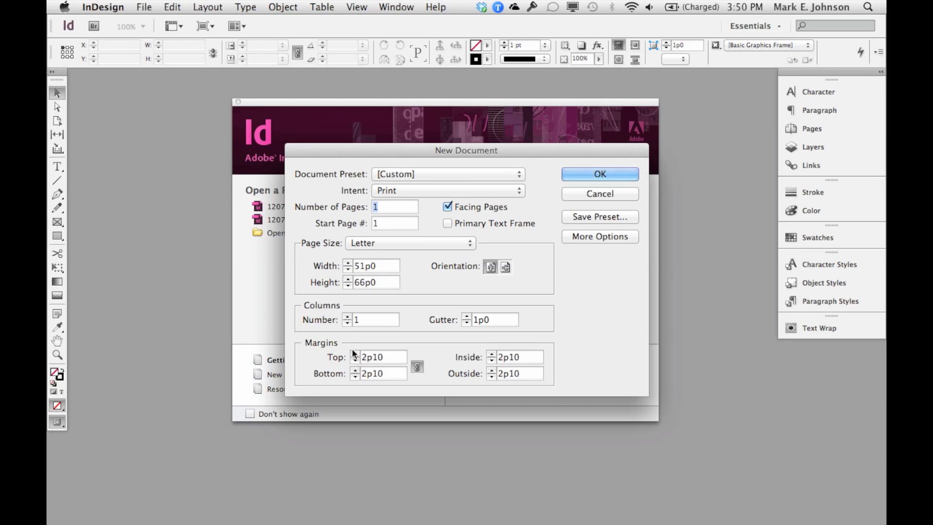
left_click(355, 354)
left_click(355, 354)
left_click(417, 365)
left_click(355, 377)
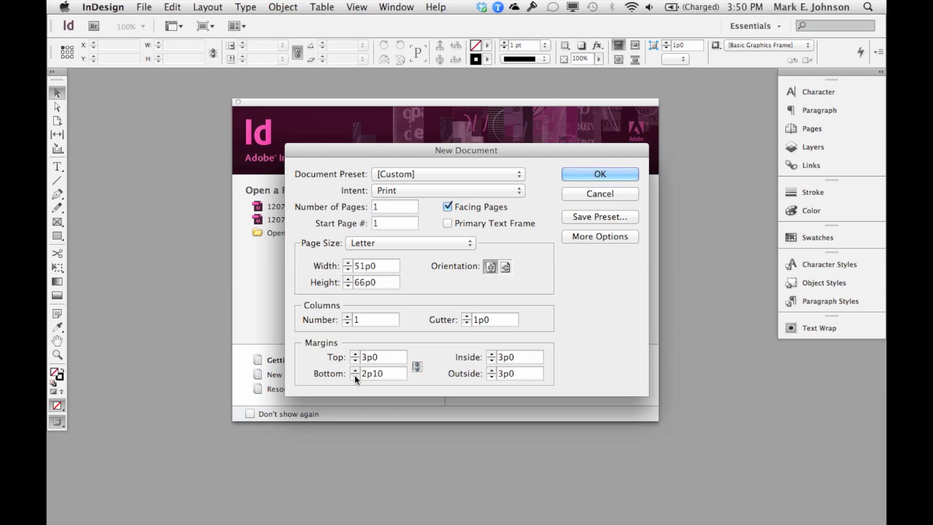
left_click(354, 370)
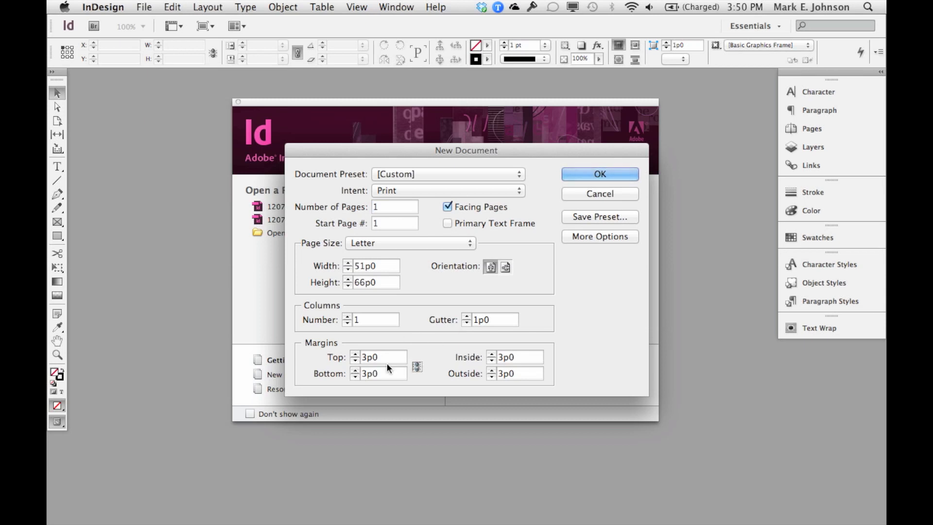
- Create the document with the chosen page settings
left_click(609, 178)
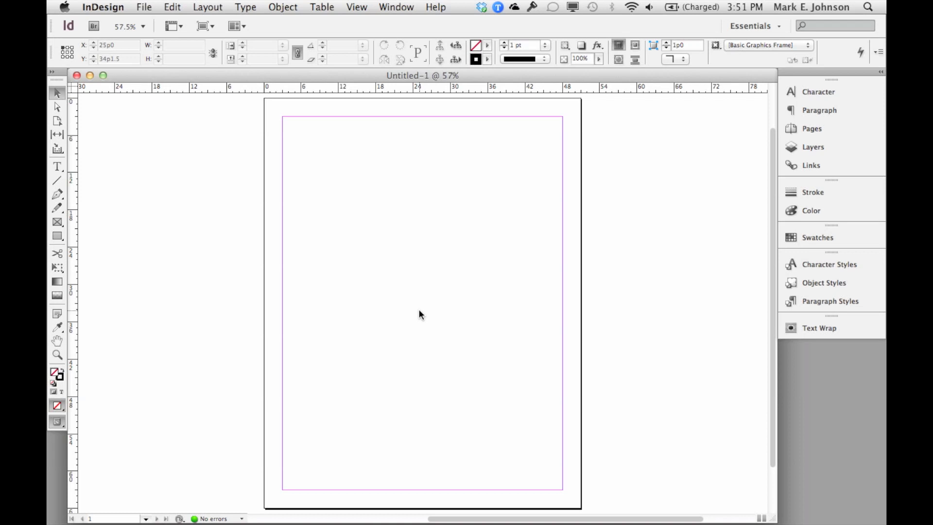
- Divide the page into 7 columns with a 0p6 gutter
left_click(216, 8)
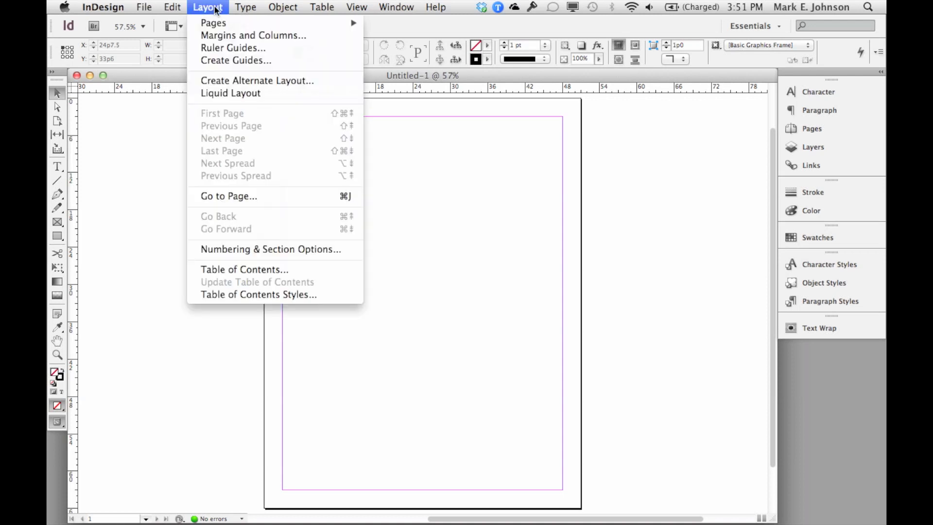
left_click(215, 36)
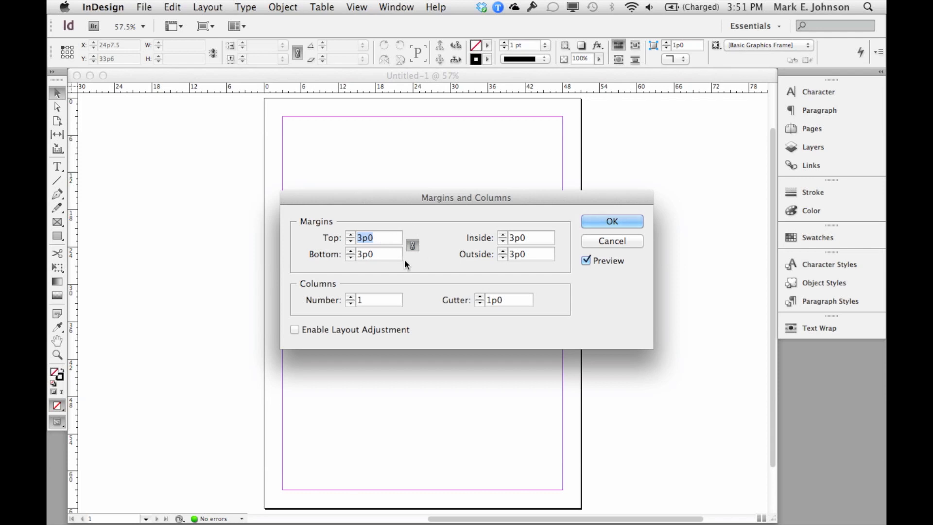
left_click(360, 299)
double_click(360, 299)
type("7")
left_click(479, 301)
left_click(480, 301)
left_click(480, 302)
left_click(479, 301)
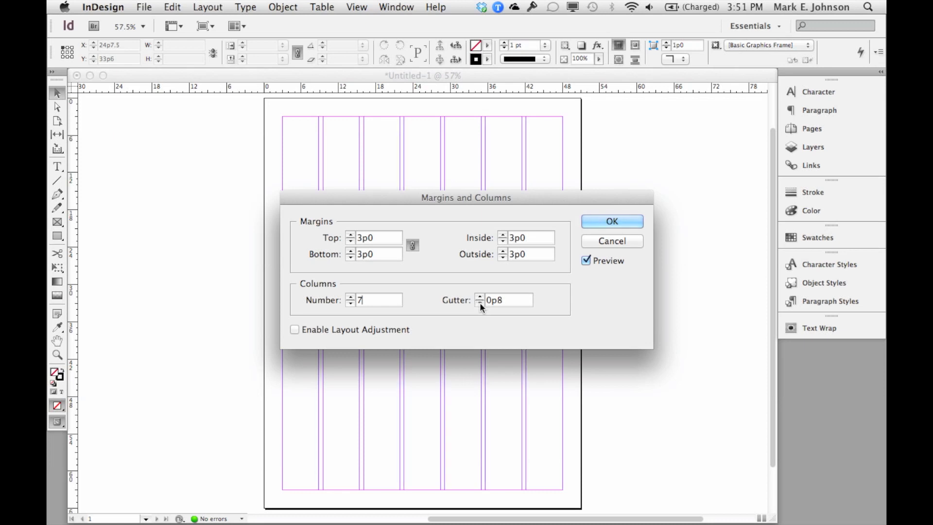
left_click(480, 302)
left_click(479, 302)
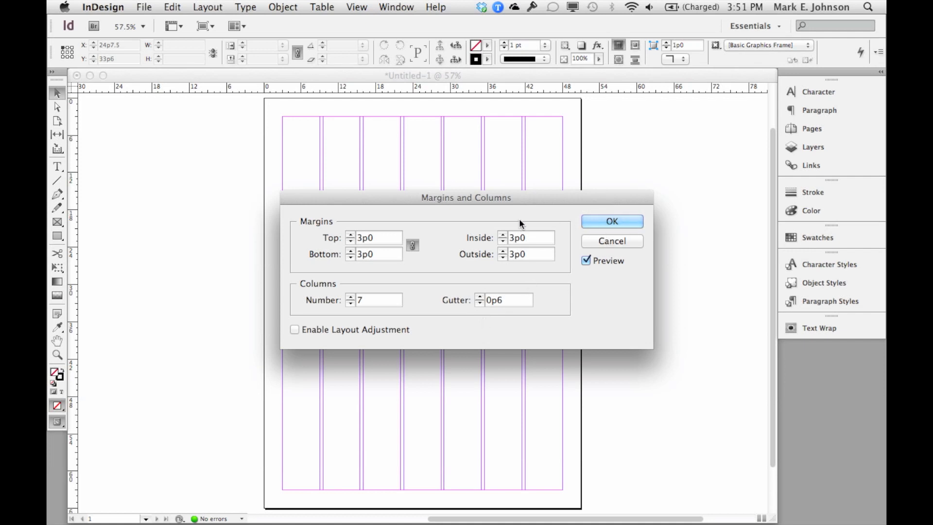
left_click(600, 218)
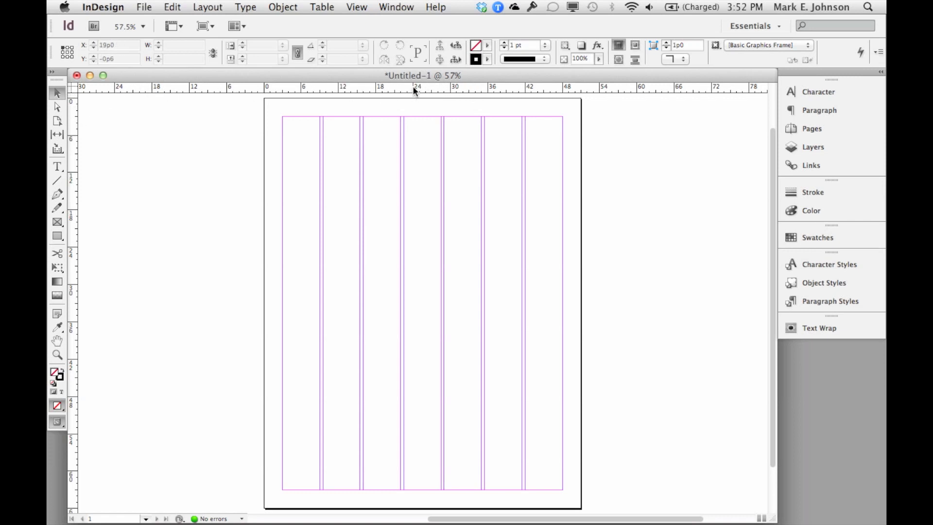
- Try out a horizontal ruler guide at about 12p7.5 and a vertical one at about 12p6, then remove both
left_click_drag(406, 86, 399, 178)
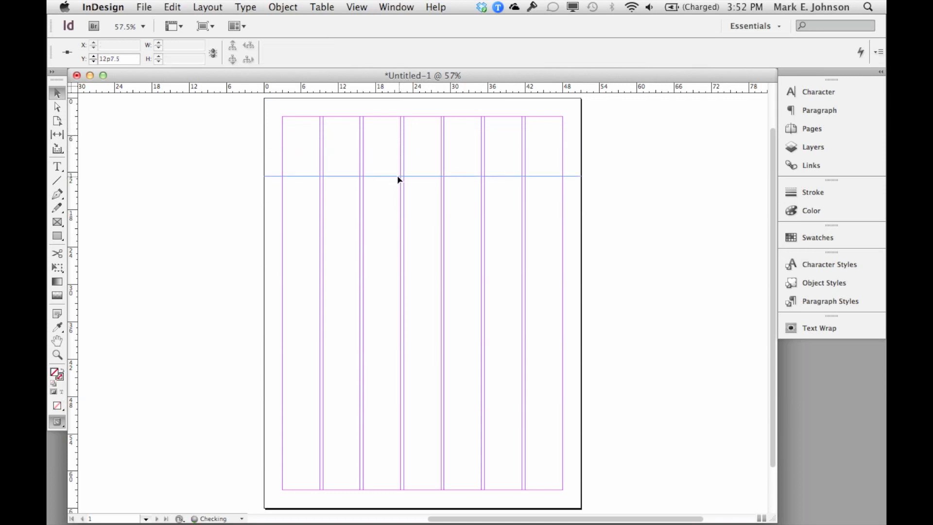
left_click_drag(73, 210, 342, 210)
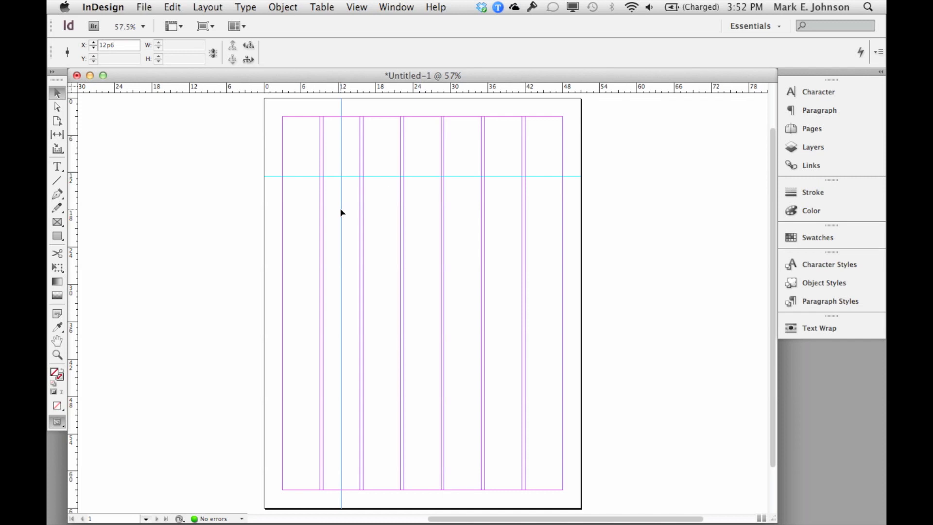
left_click_drag(341, 212, 73, 213)
left_click_drag(339, 176, 343, 85)
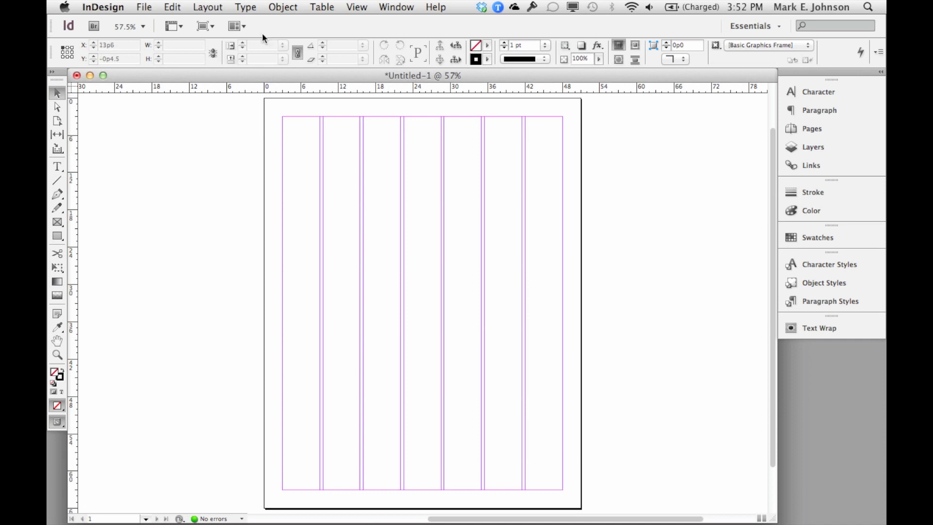
- Save the document as 120731_demo in the InDesign_files folder on the Desktop, in InDesign CS6 document format
left_click(147, 6)
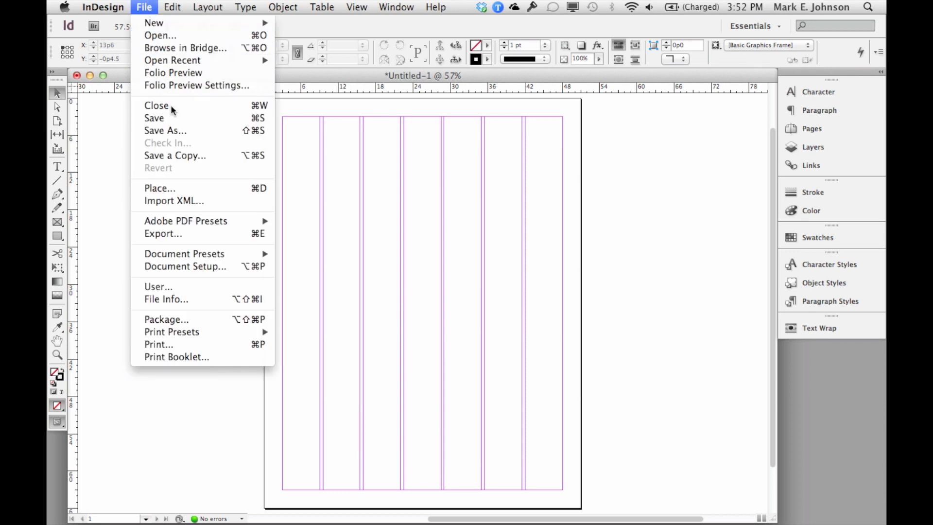
left_click(176, 130)
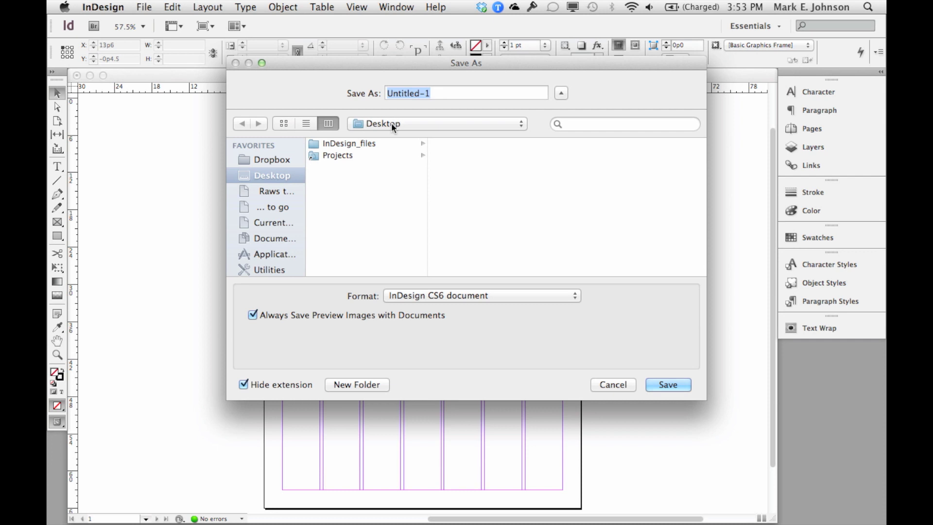
type("12")
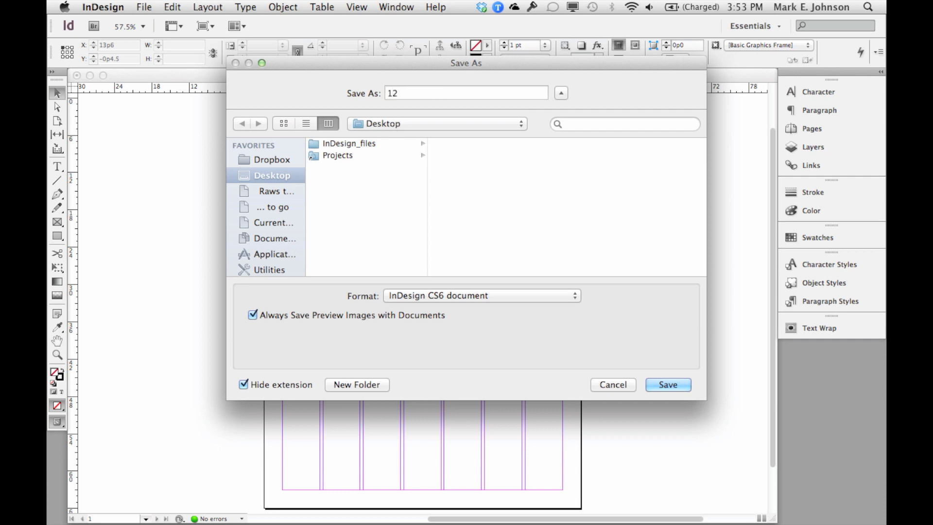
type("0731_demo")
left_click(356, 143)
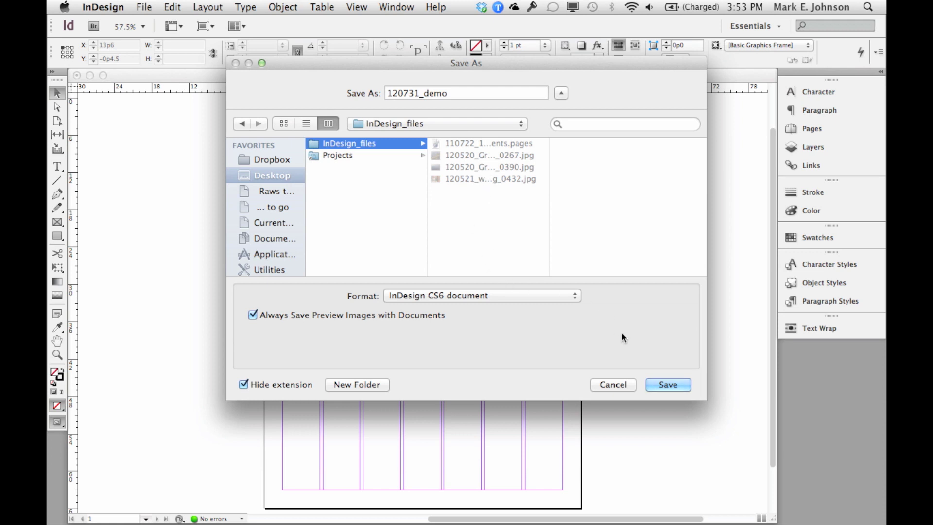
left_click(667, 384)
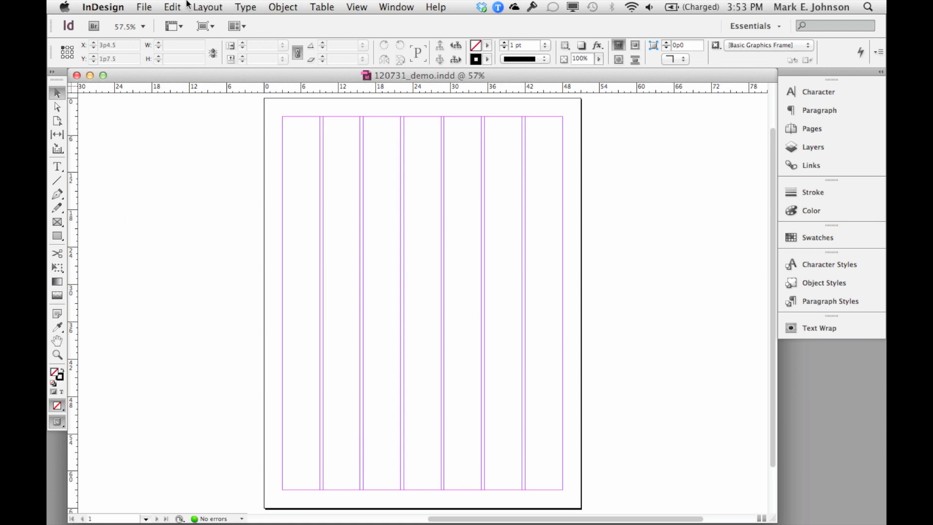
- Hide the rulers and show them again
left_click(145, 6)
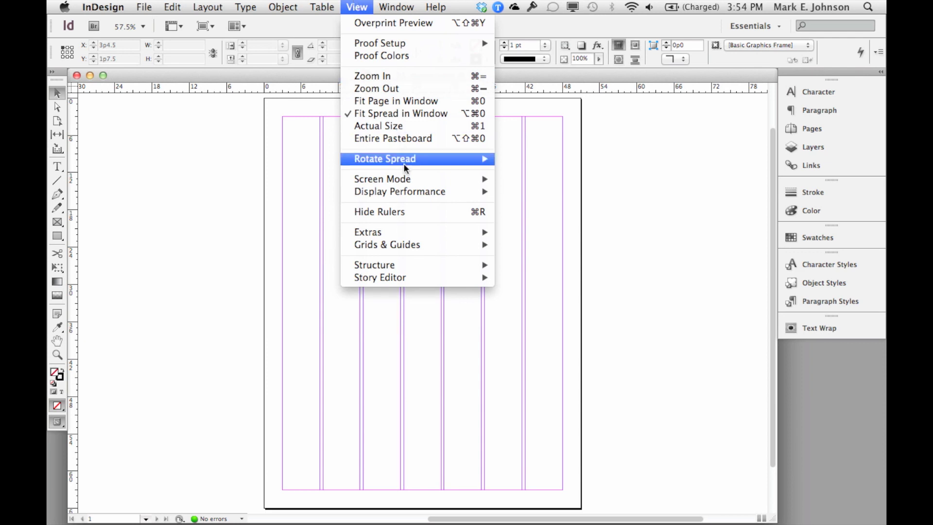
left_click(399, 211)
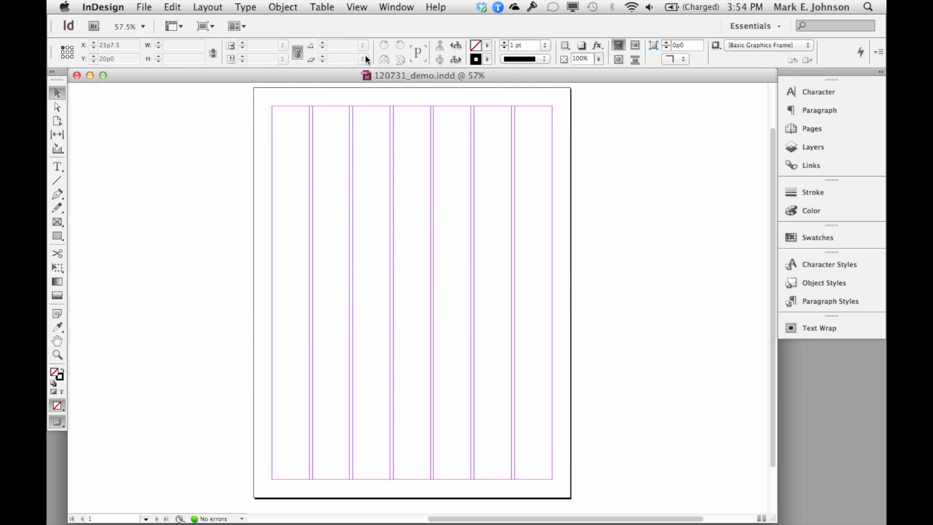
left_click(356, 7)
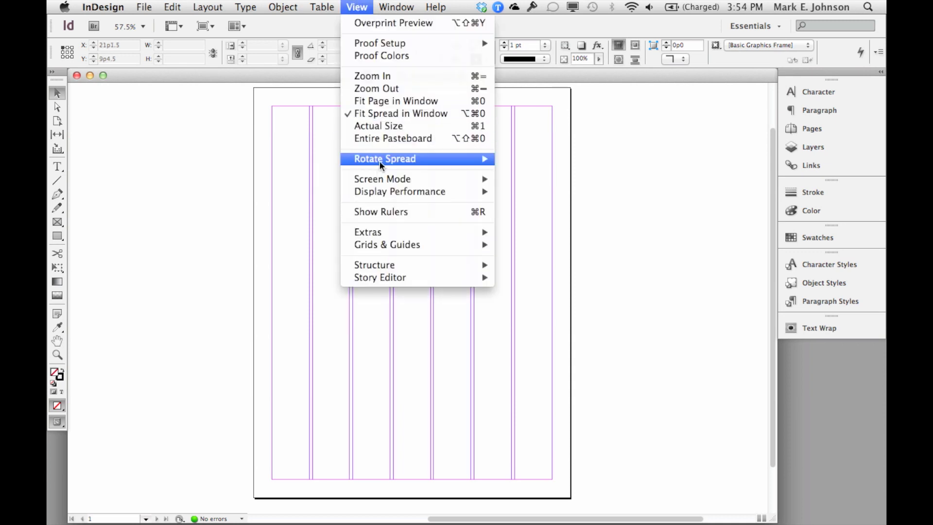
left_click(380, 211)
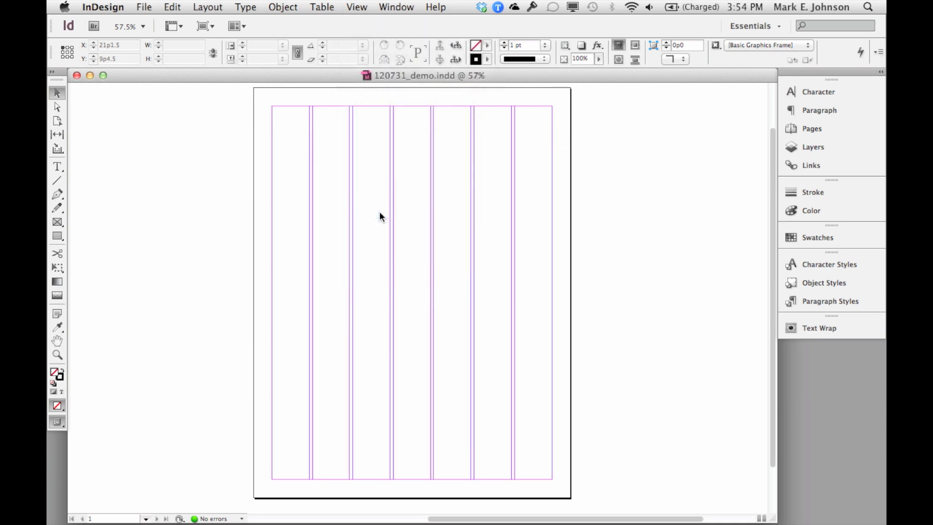
left_click(356, 7)
mouse_move(412, 189)
mouse_move(442, 244)
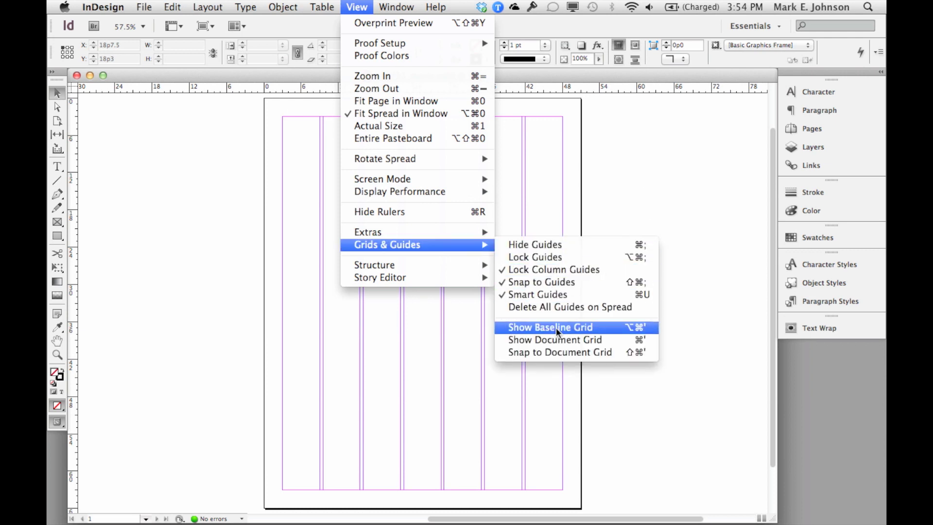
left_click(464, 413)
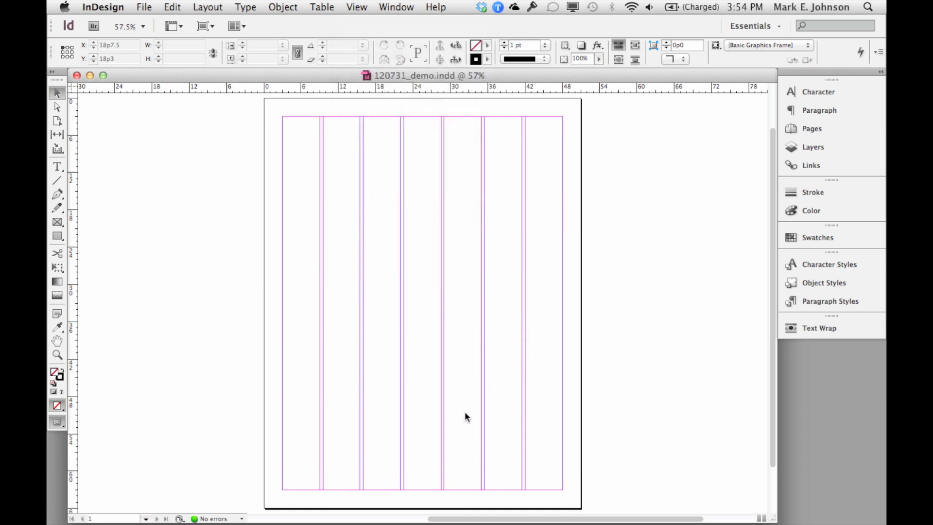
left_click(397, 6)
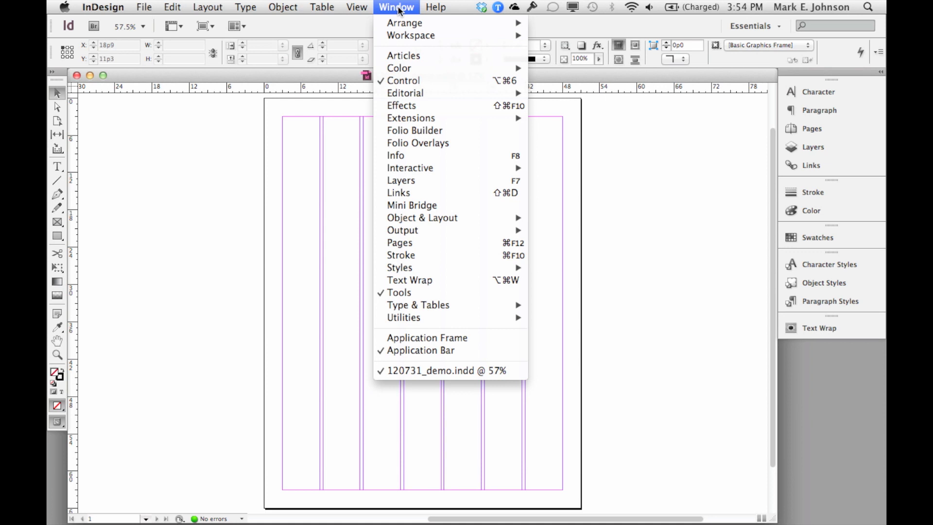
mouse_move(436, 7)
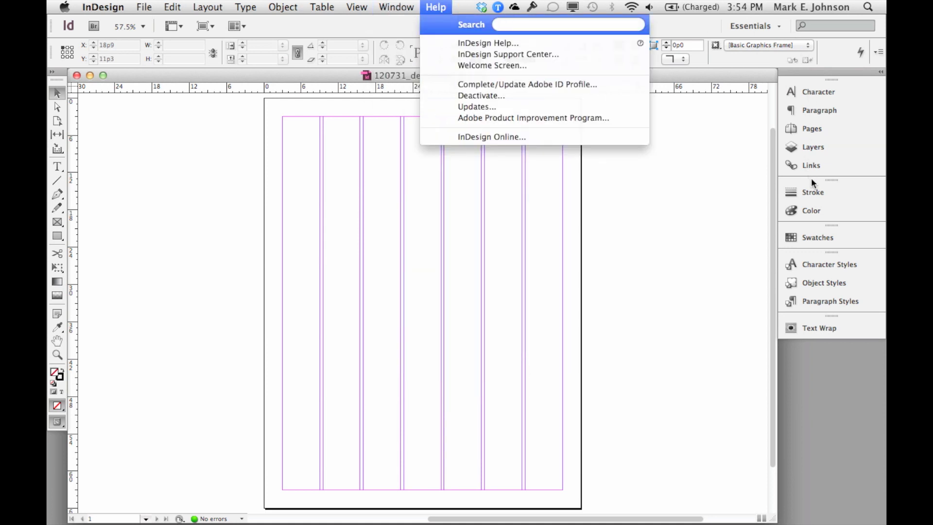
left_click(705, 186)
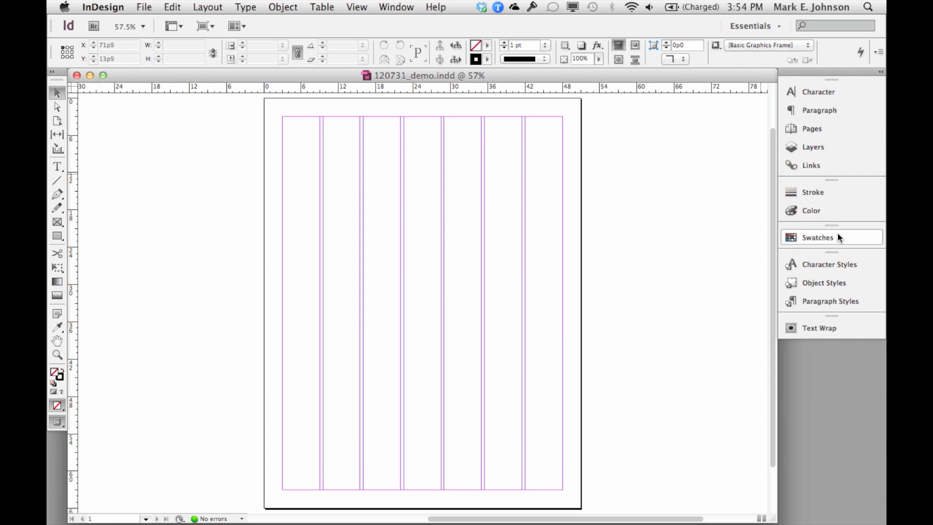
- Group the Swatches panel beneath Color, and move the Character, Object and Paragraph Styles group beneath Links
left_click_drag(843, 234, 843, 218)
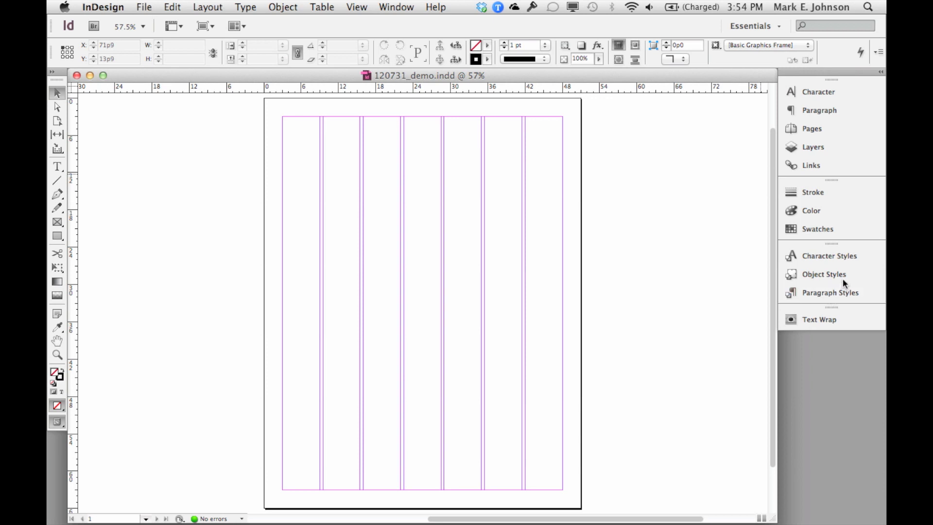
left_click_drag(853, 241, 845, 170)
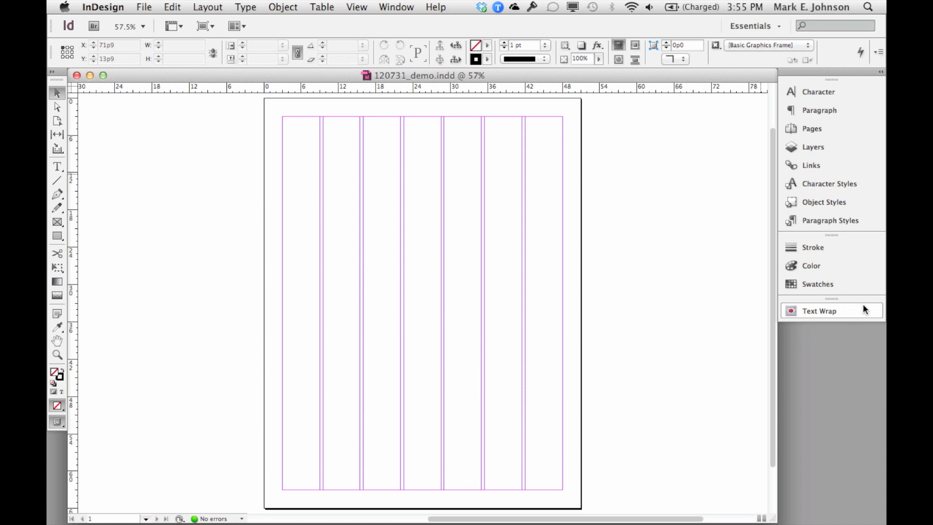
- Add the Text Wrap panel beneath the styles panels and place Paragraph Styles above Object Styles
left_click_drag(862, 304, 850, 225)
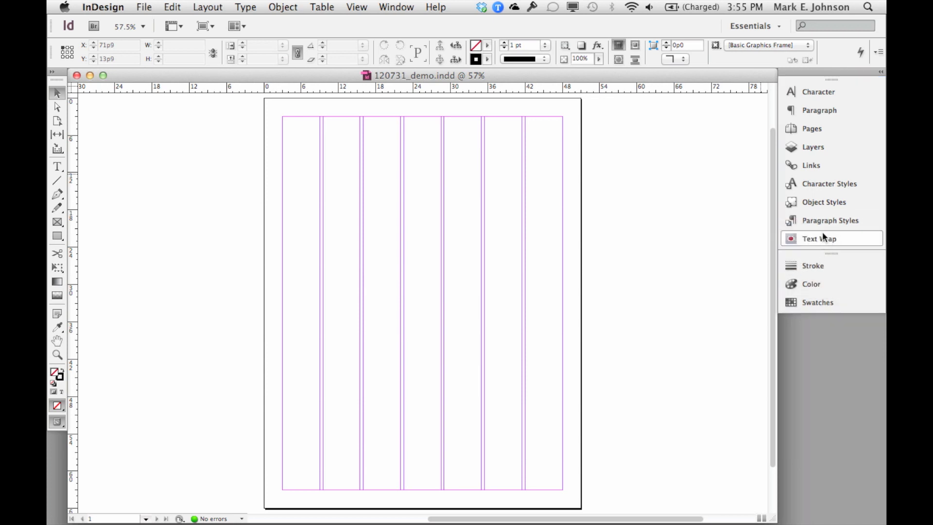
left_click_drag(824, 221, 824, 200)
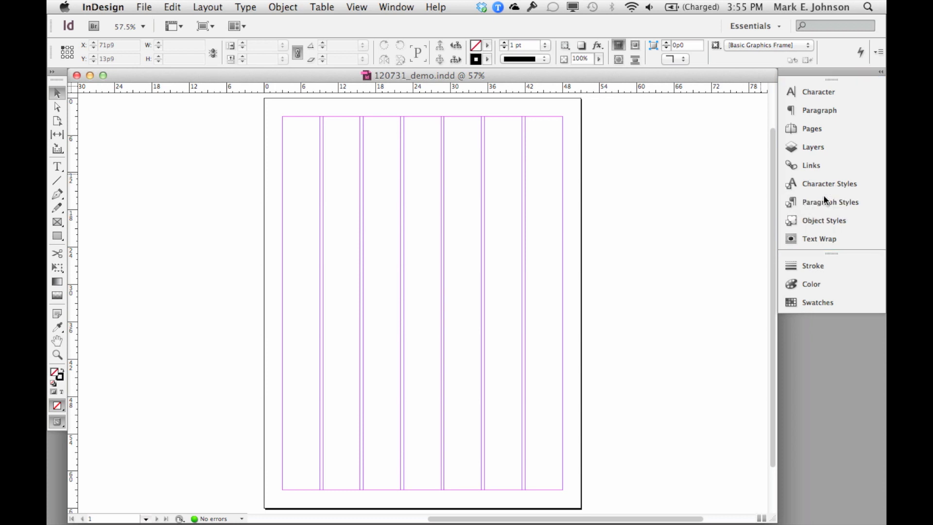
- Show the Links panel and collapse it again
left_click(396, 6)
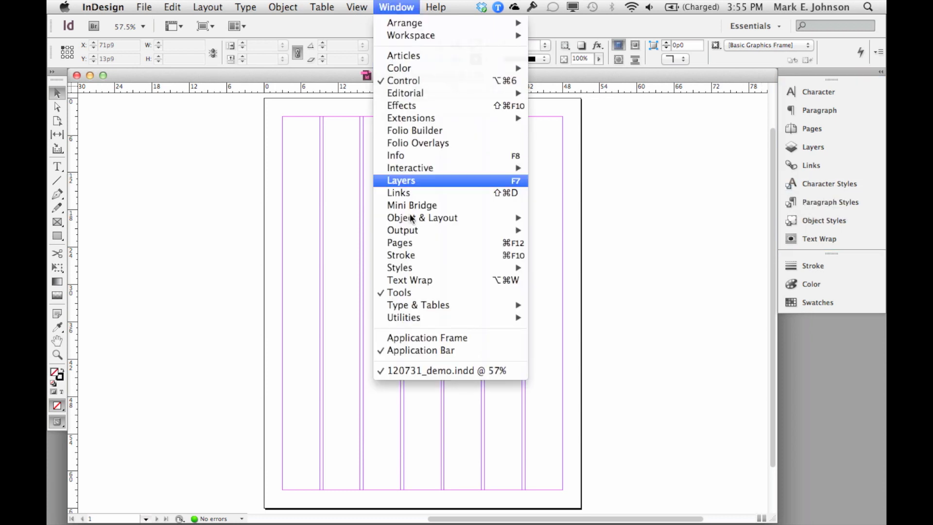
mouse_move(431, 307)
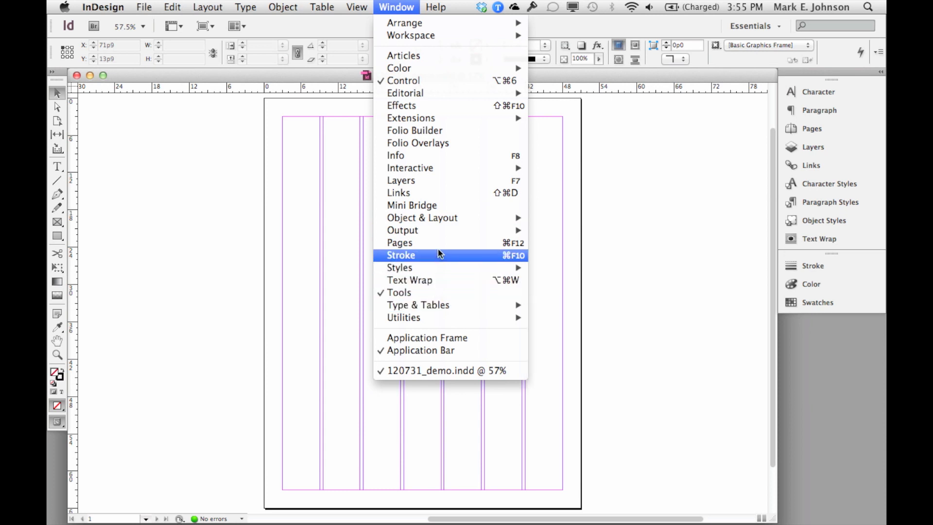
left_click(442, 190)
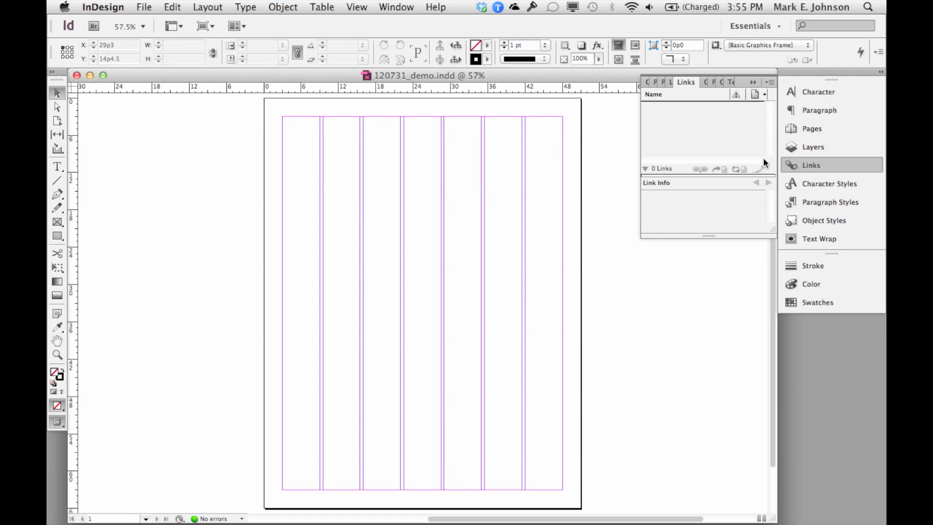
left_click(753, 81)
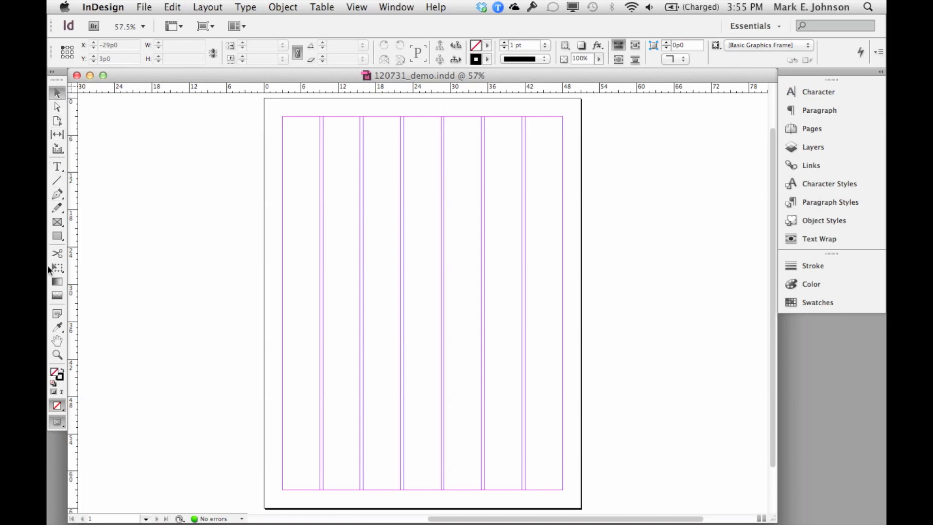
left_click(57, 105)
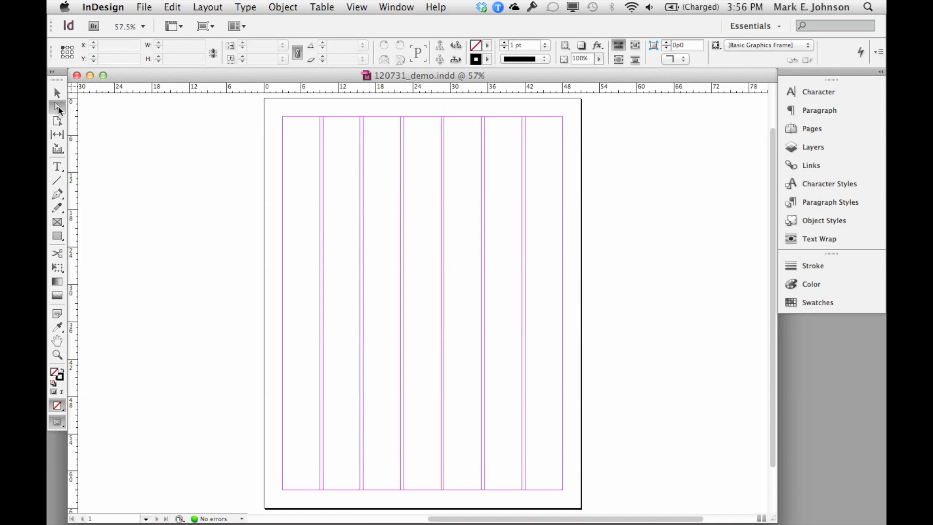
left_click(57, 166)
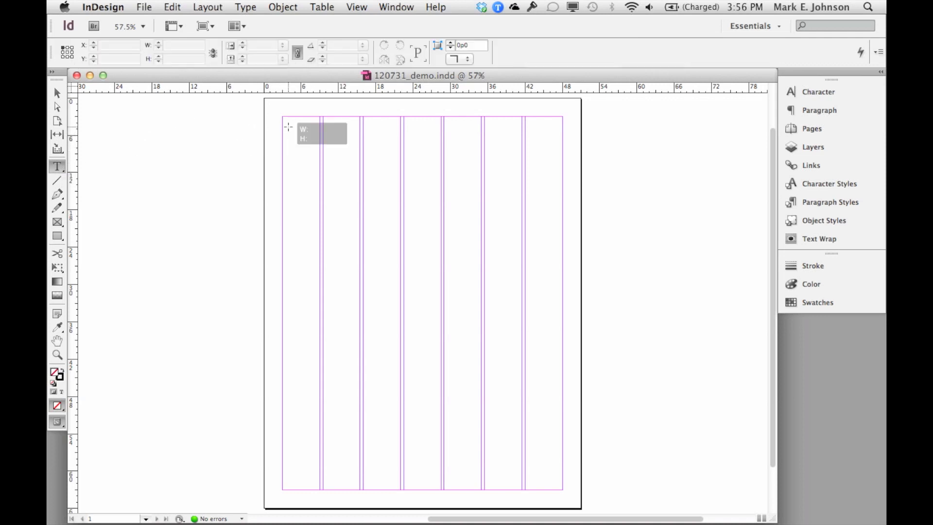
key("h")
key("j")
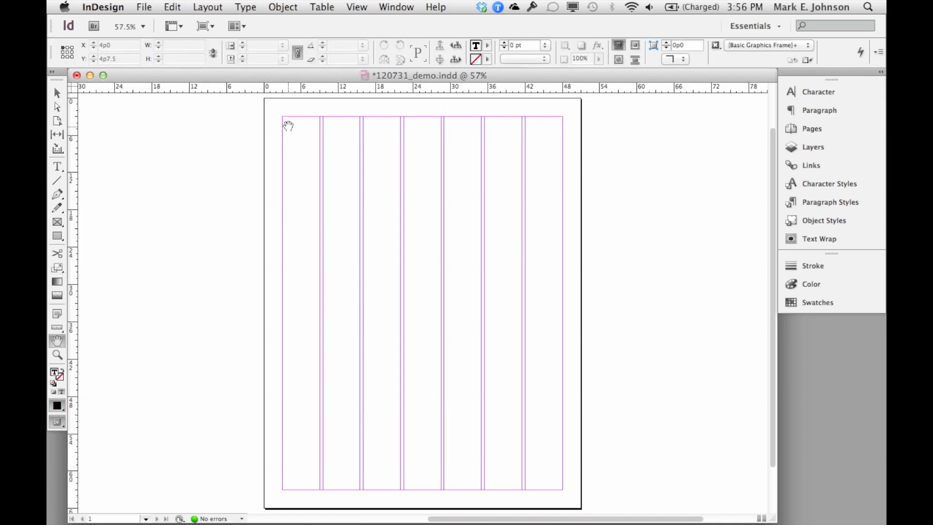
key("j")
key("k")
key("j")
key("h")
key("j")
key("f")
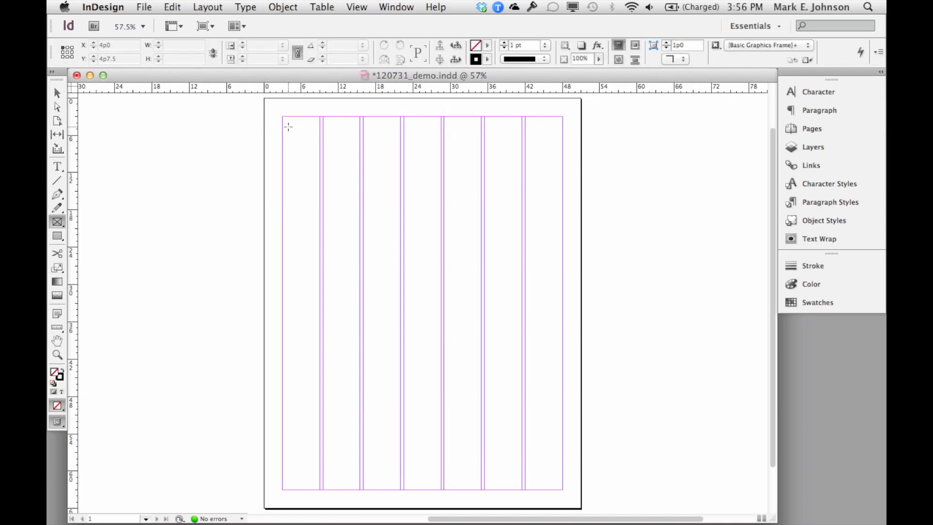
- Draw a text frame across the first three columns, about 19p0 wide and 59p6 tall, and review the Grids & Guides options
left_click(57, 167)
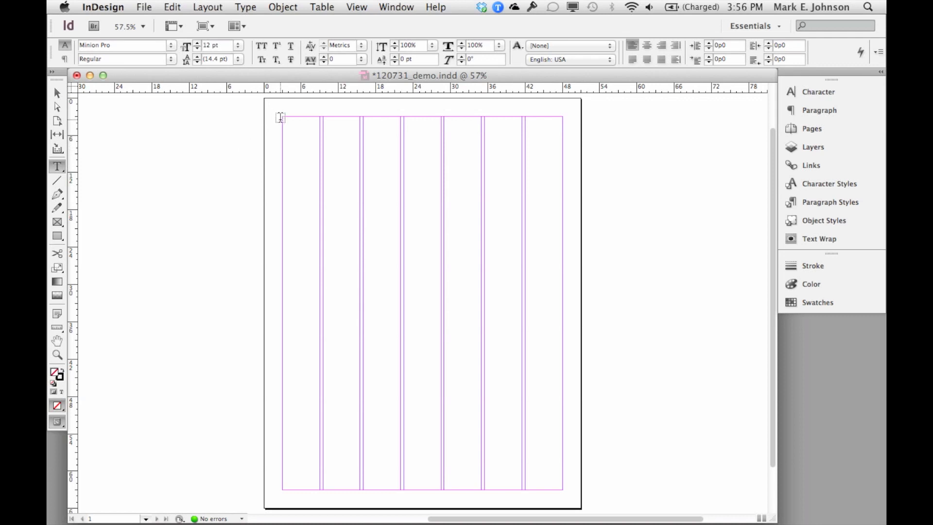
left_click_drag(280, 118, 401, 489)
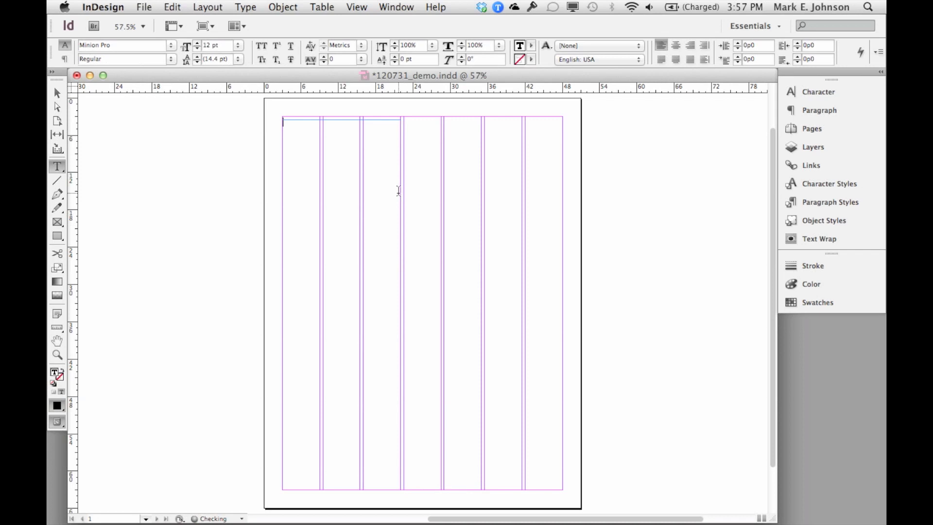
left_click(362, 5)
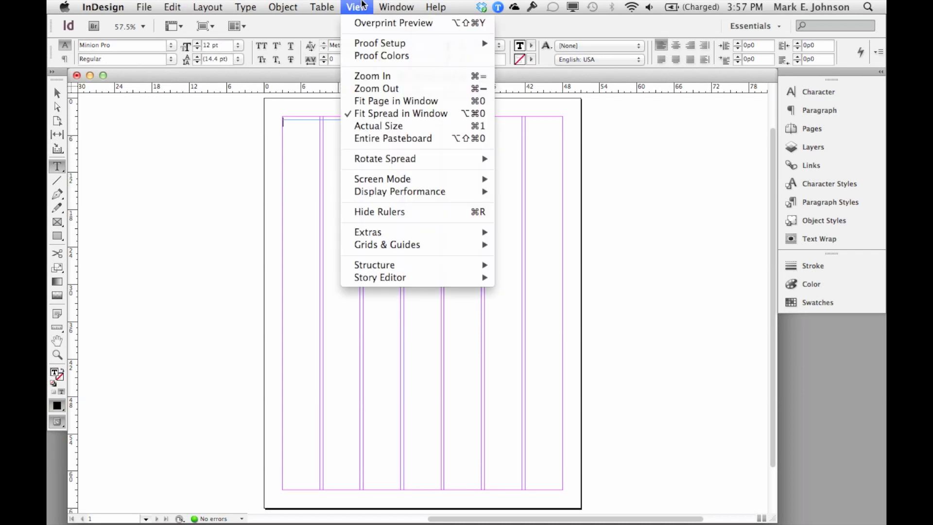
mouse_move(413, 245)
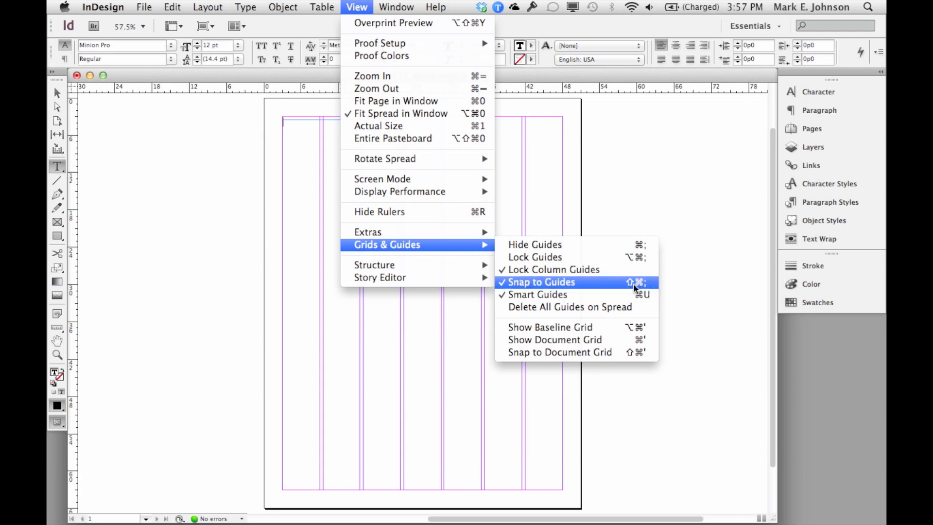
left_click(192, 234)
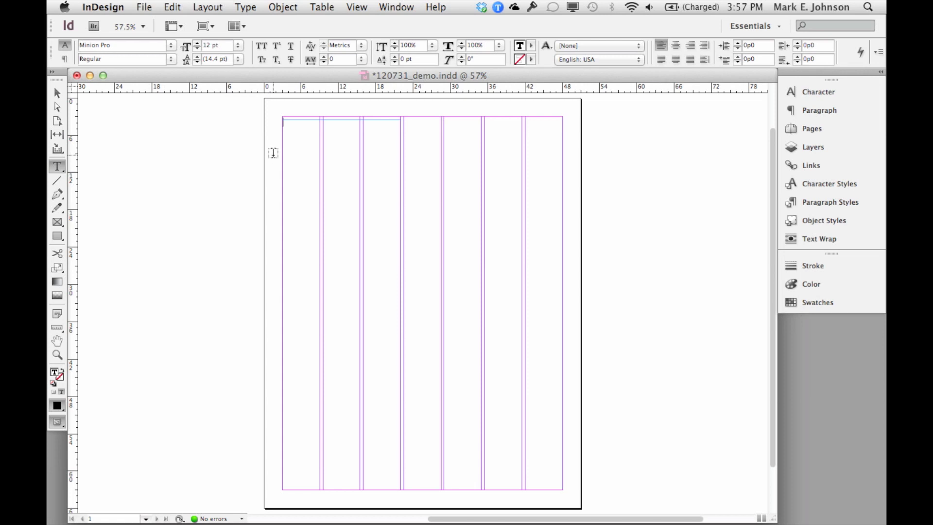
- Open 110722_10_commandments.pages from the InDesign_files folder on the Desktop and copy all of its text
left_click(858, 348)
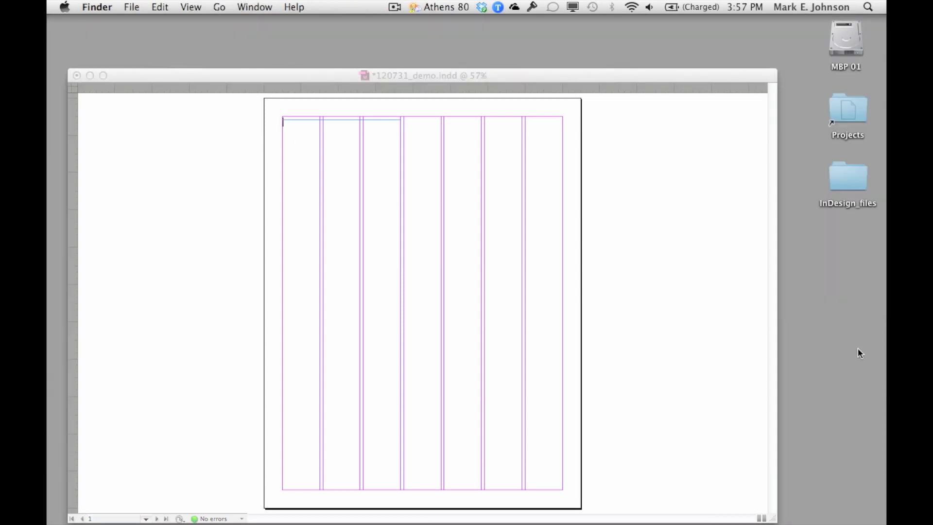
double_click(840, 181)
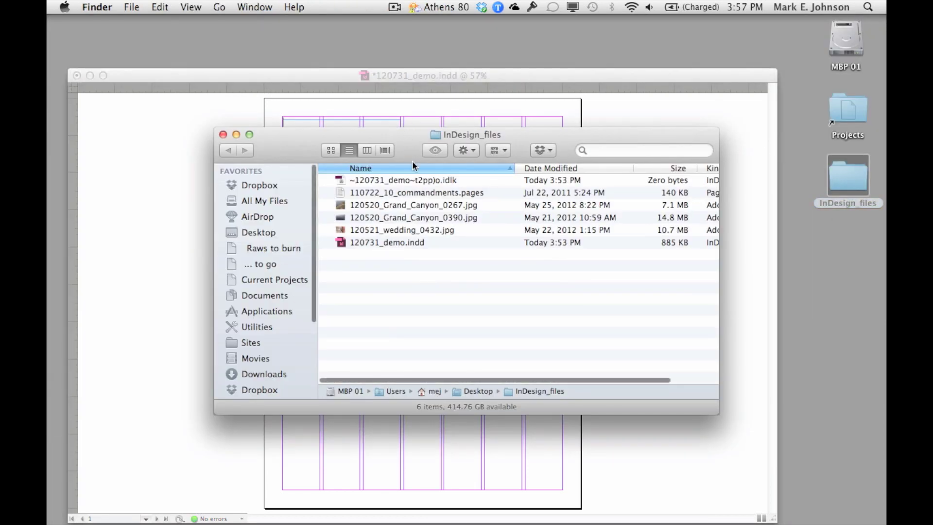
left_click(430, 191)
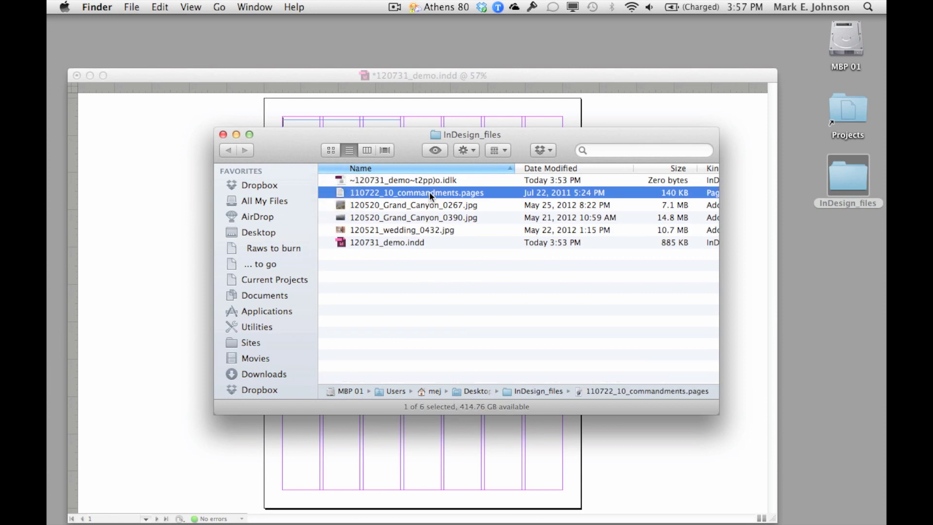
double_click(430, 191)
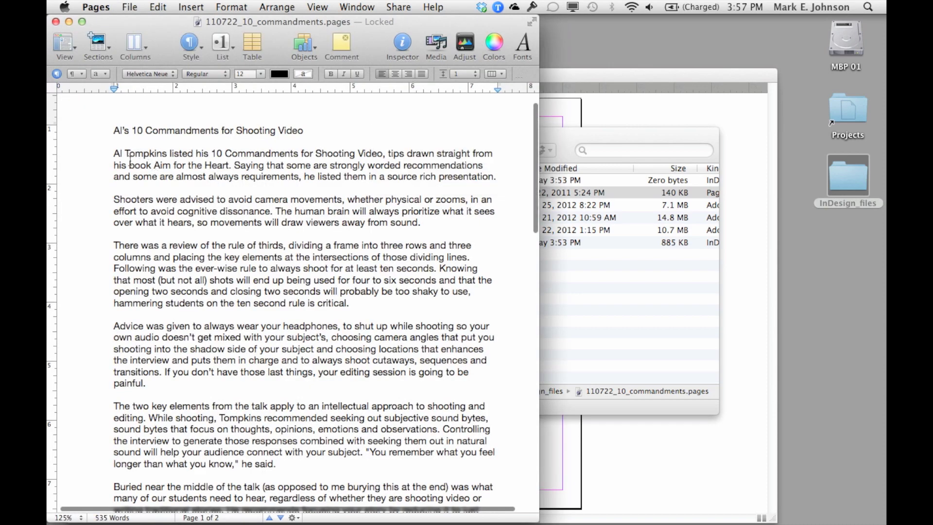
key("super+a")
key("super+c")
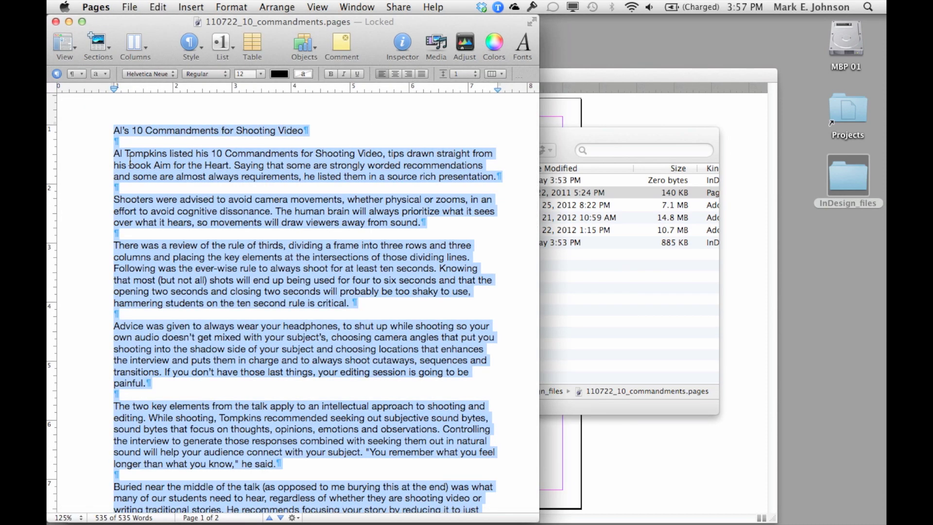
- Return to the InDesign document and paste the copied article into the three-column text frame
key("super+Tab")
key("super+Tab")
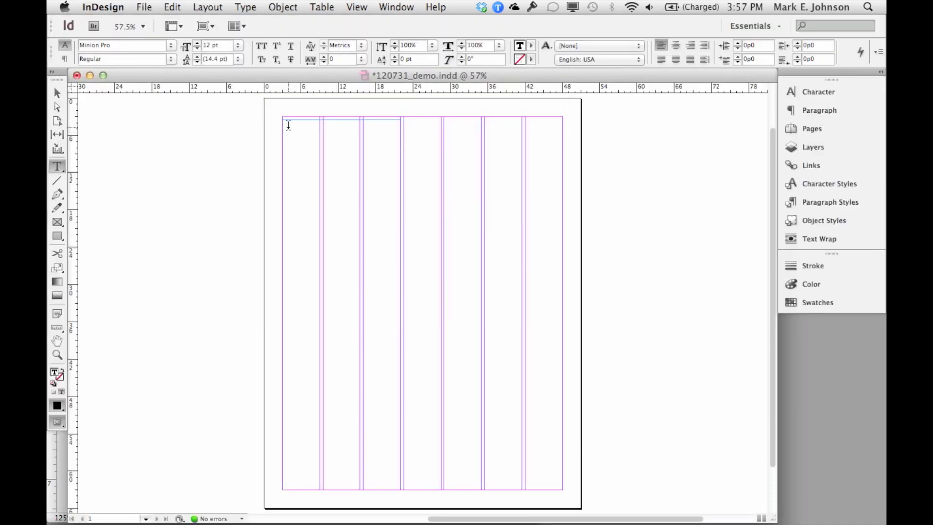
left_click(288, 125)
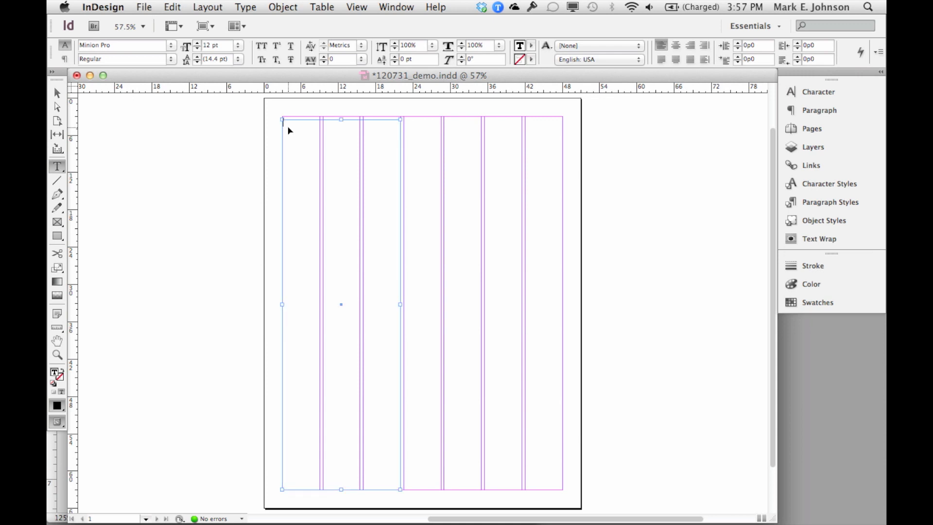
key("super+v")
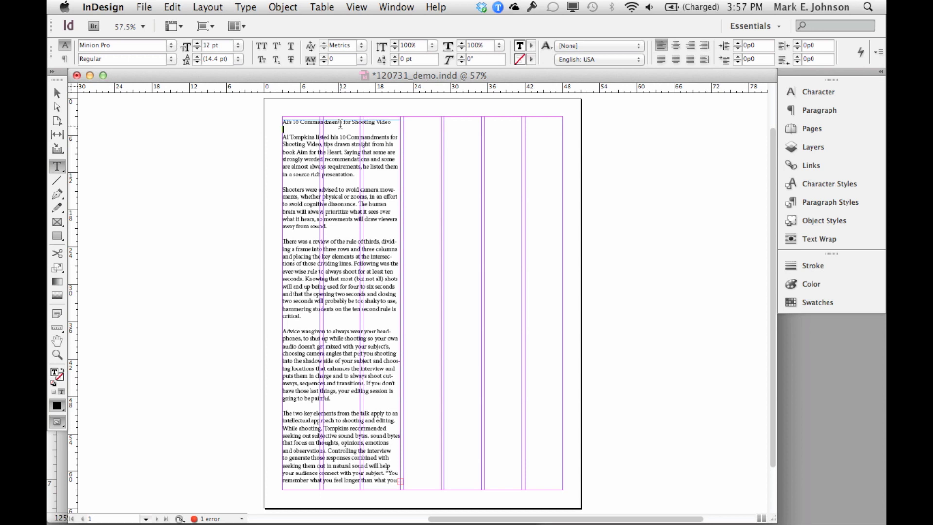
- Cut the headline from the top of the article and delete the empty lines above the first paragraph
left_click_drag(393, 121, 273, 121)
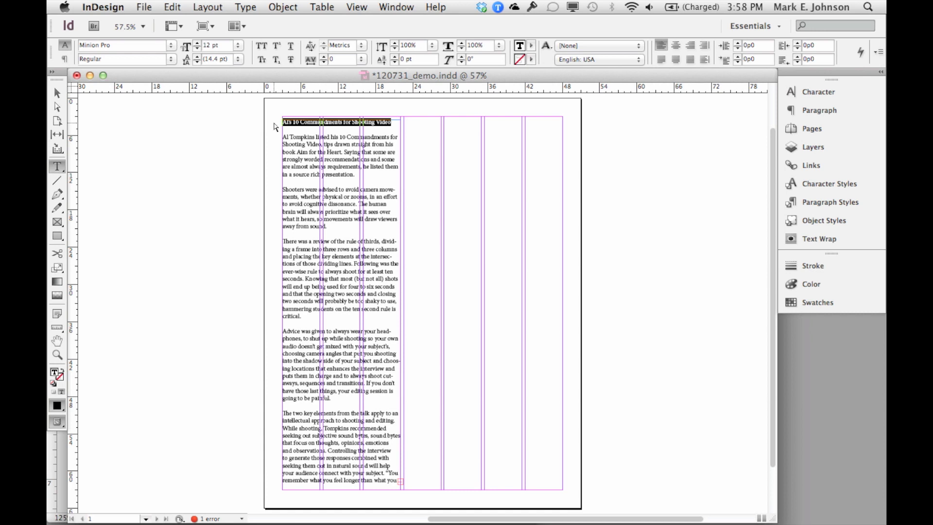
key("super+x")
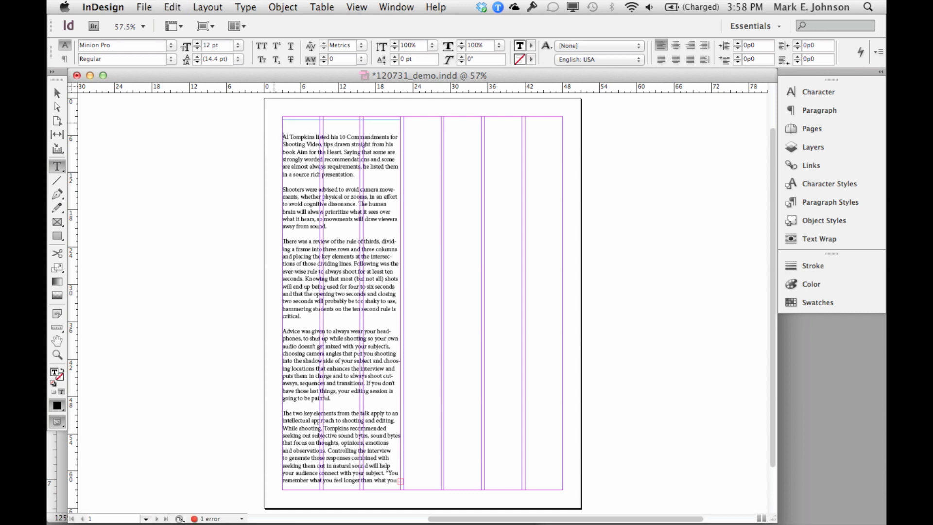
key("BackSpace")
key("BackSpace")
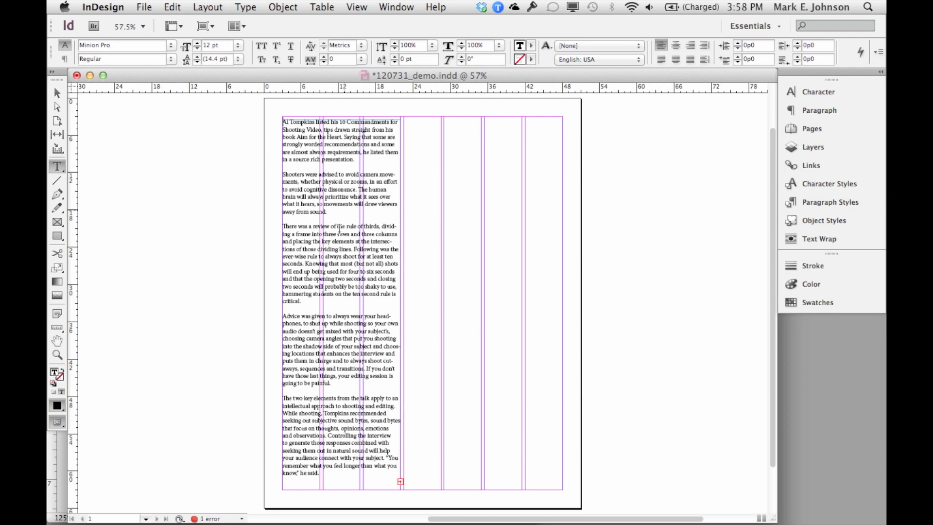
- Switch to the Pages source document, look through the article, and return to InDesign
key("super")
key("super+Tab")
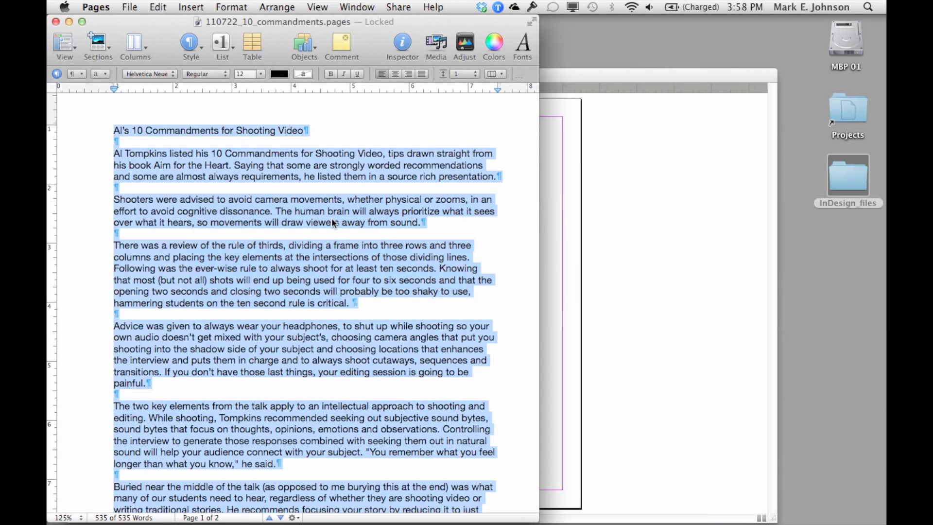
scroll(366, 349, "down", 15)
scroll(364, 350, "up", 10)
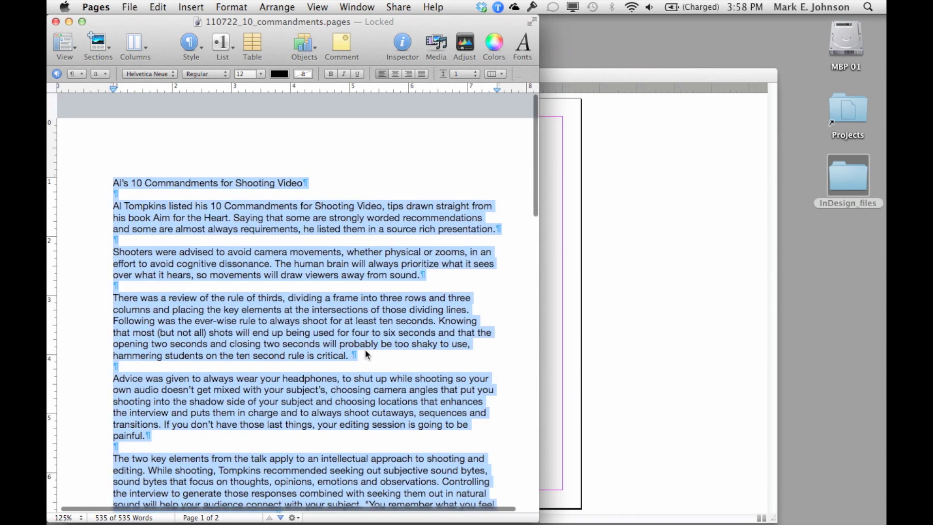
key("super+Tab")
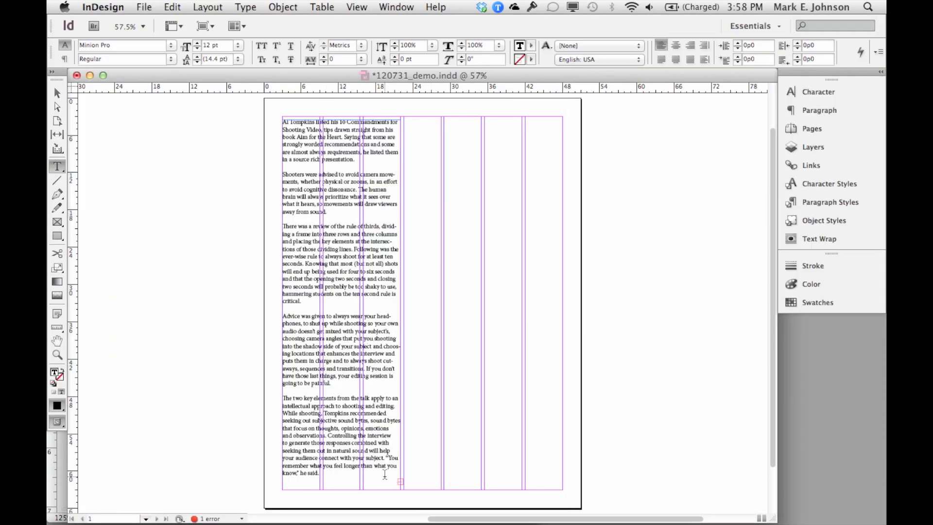
- Examine the end of the placed text and the overset marker in the text frame's lower-right corner
key("super+1")
key("super+equal")
key("super+equal")
key("super+equal")
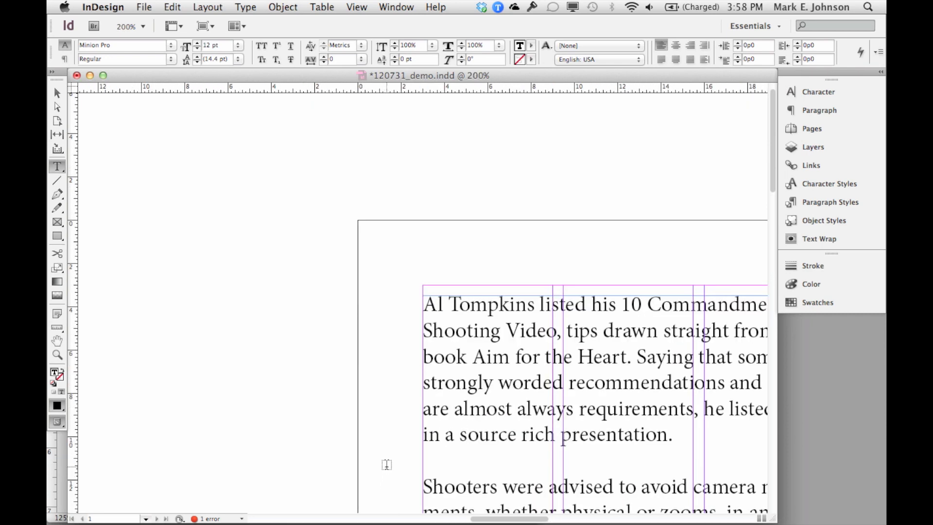
left_click_drag(772, 188, 782, 469)
left_click_drag(510, 519, 536, 519)
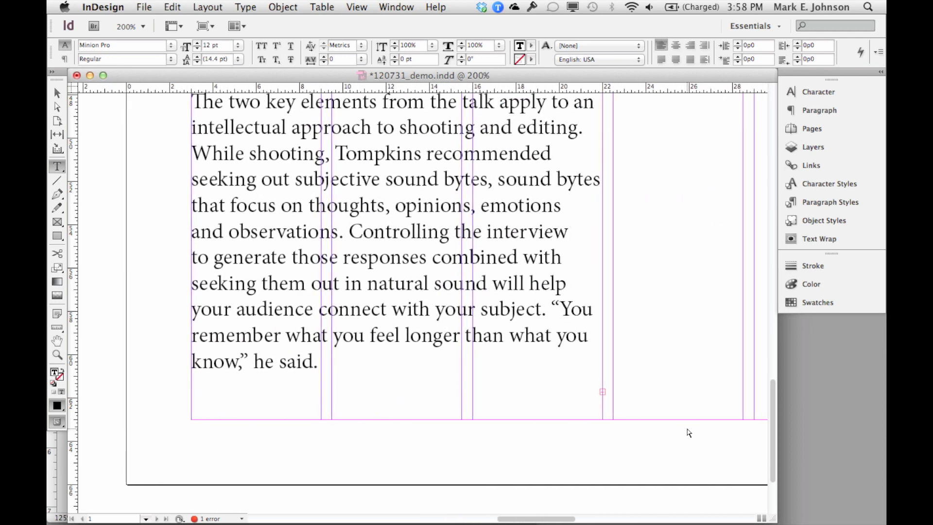
key("super+0")
key("super+equal")
key("super+equal")
key("super+equal")
key("super+equal")
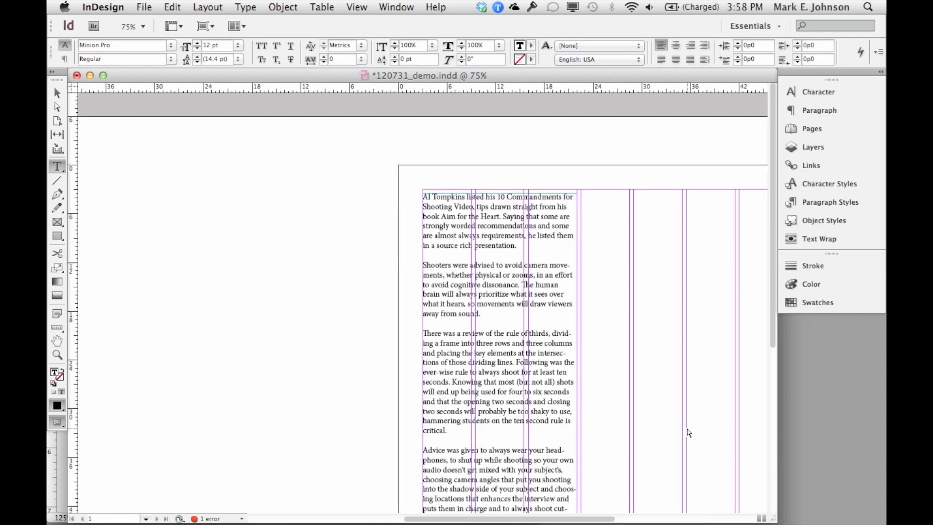
left_click_drag(771, 194, 780, 462)
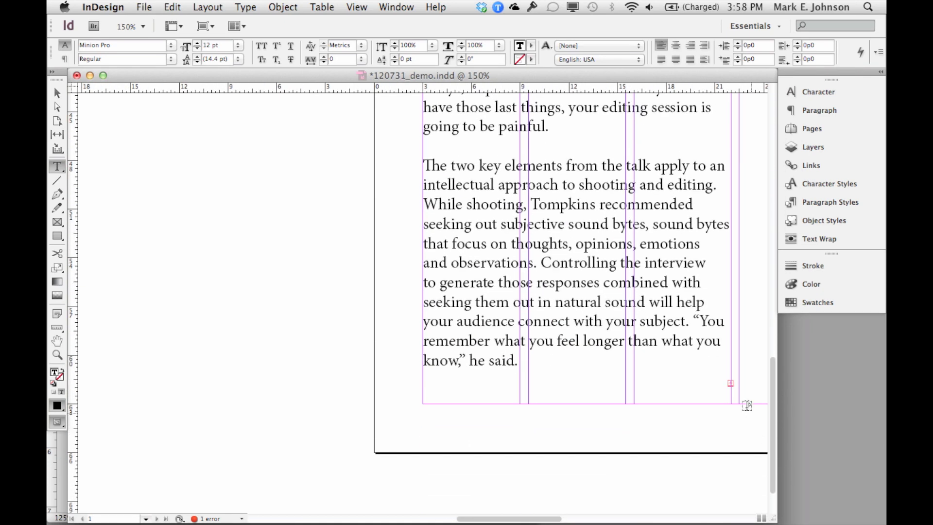
- Select the text frame as an object and magnify the overset marker near its lower-right corner at 400%
key("Escape")
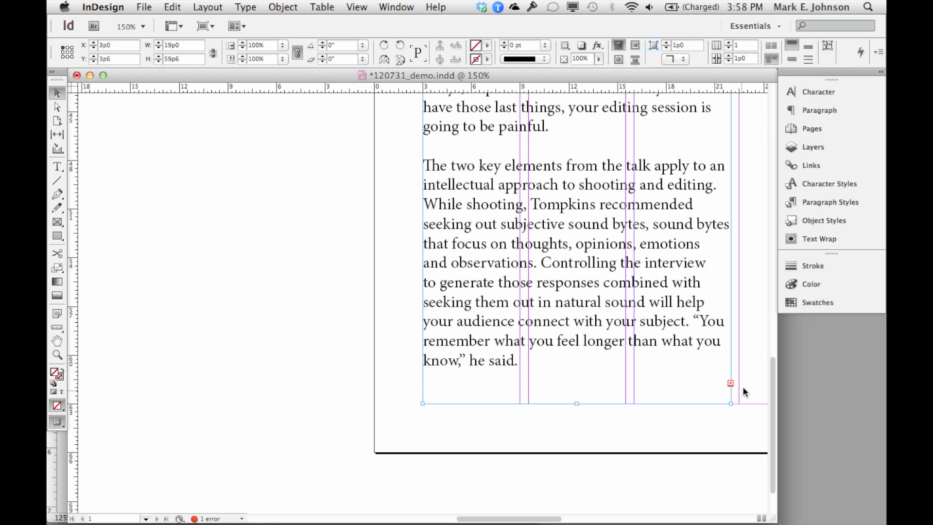
key("super+equal")
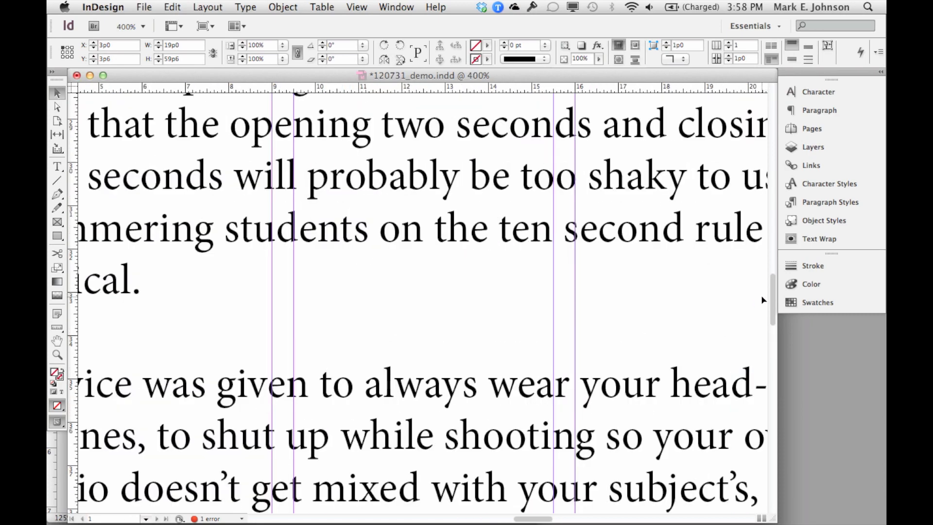
left_click_drag(770, 294, 780, 446)
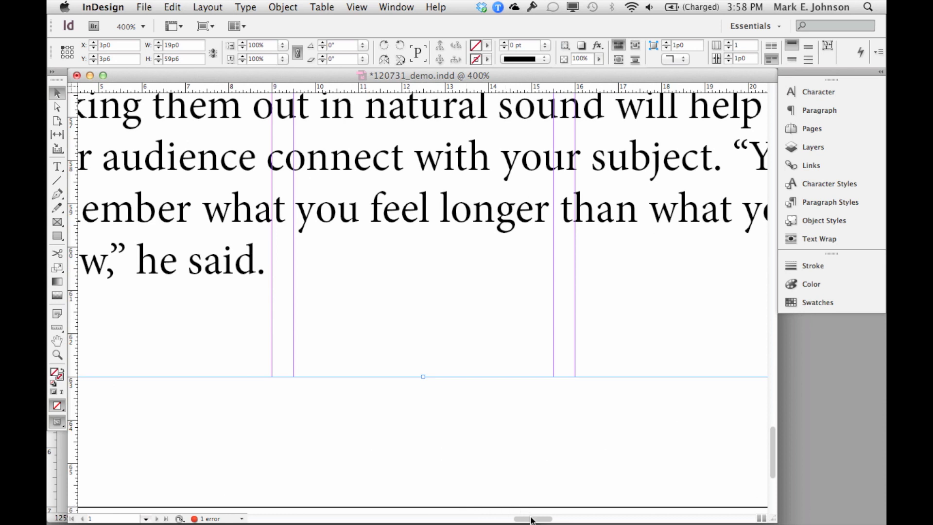
left_click_drag(529, 519, 564, 518)
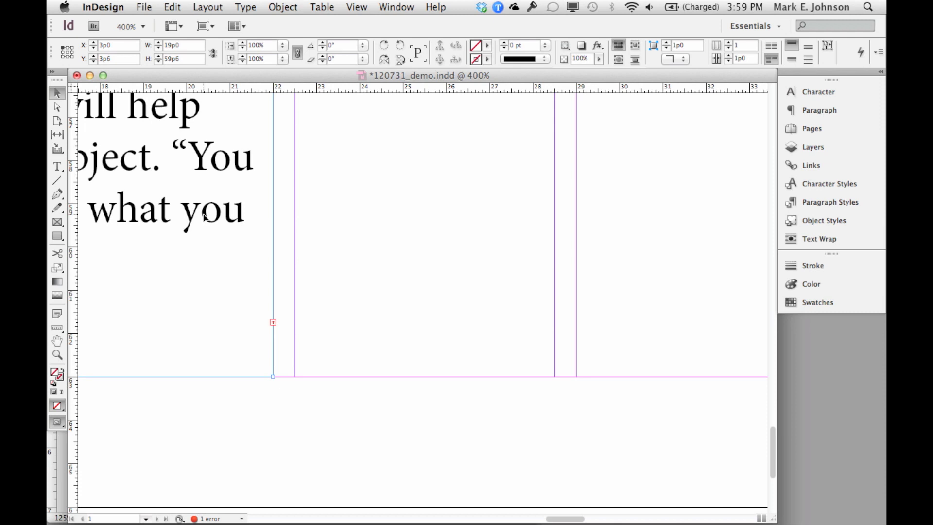
- Try widening the text frame to 38p6 with the whole page in view, and return its width to 19p0
key("super+0")
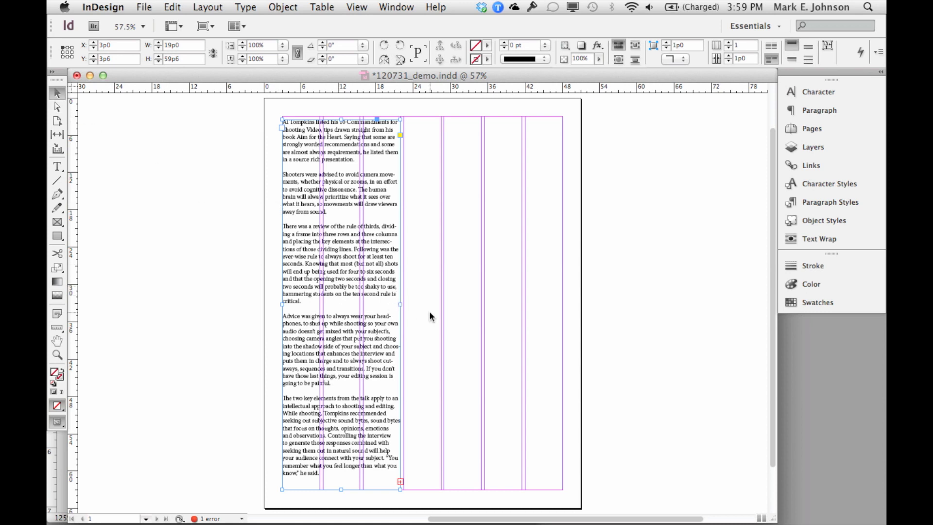
left_click_drag(401, 303, 521, 302)
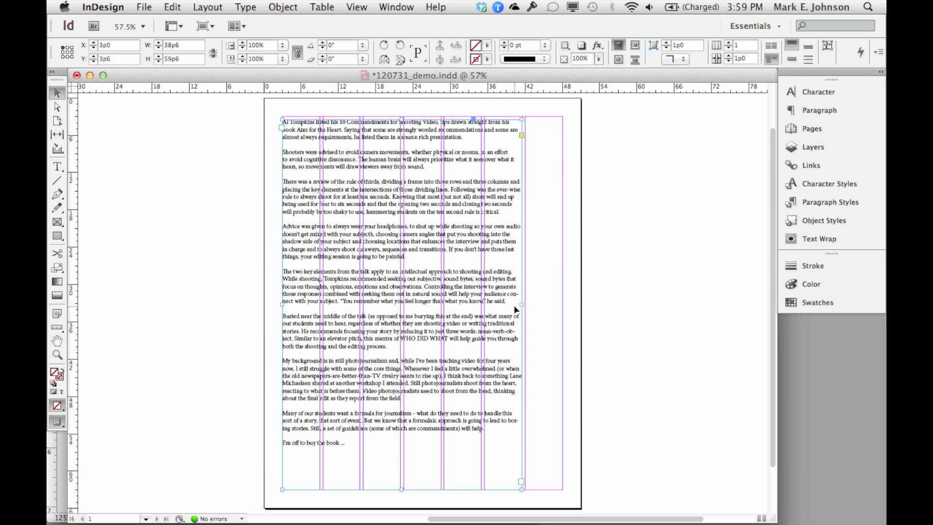
left_click_drag(520, 304, 399, 302)
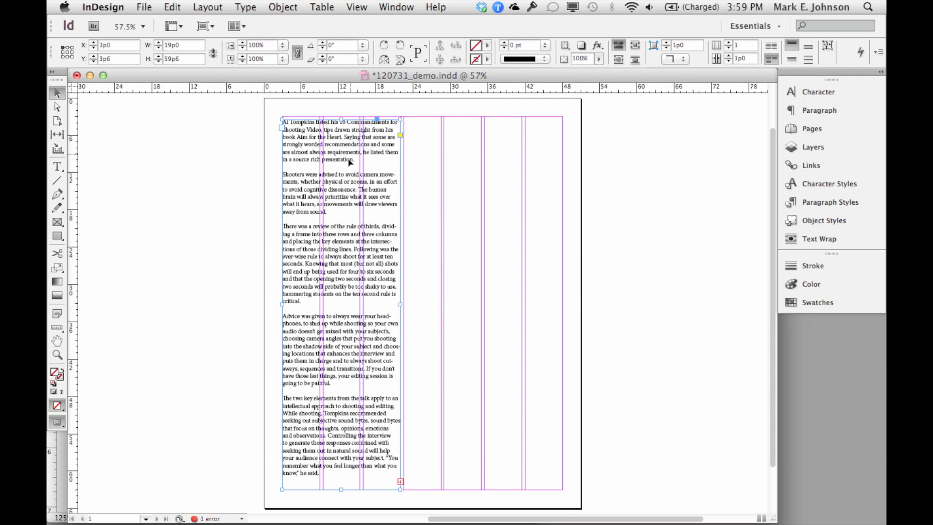
- Select all of the article's text from within its first paragraph and look over its character formatting options
key("super+equal")
key("super+equal")
key("super+equal")
key("super+equal")
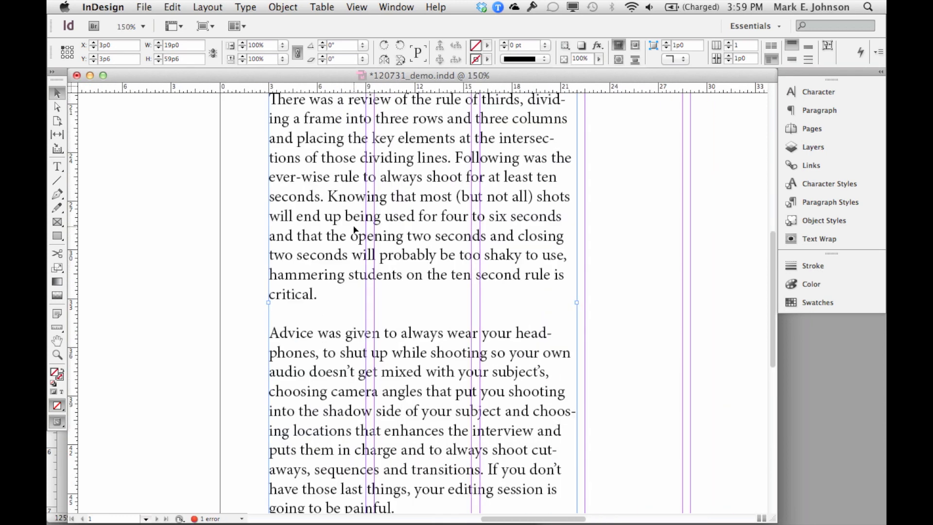
left_click_drag(774, 267, 747, 147)
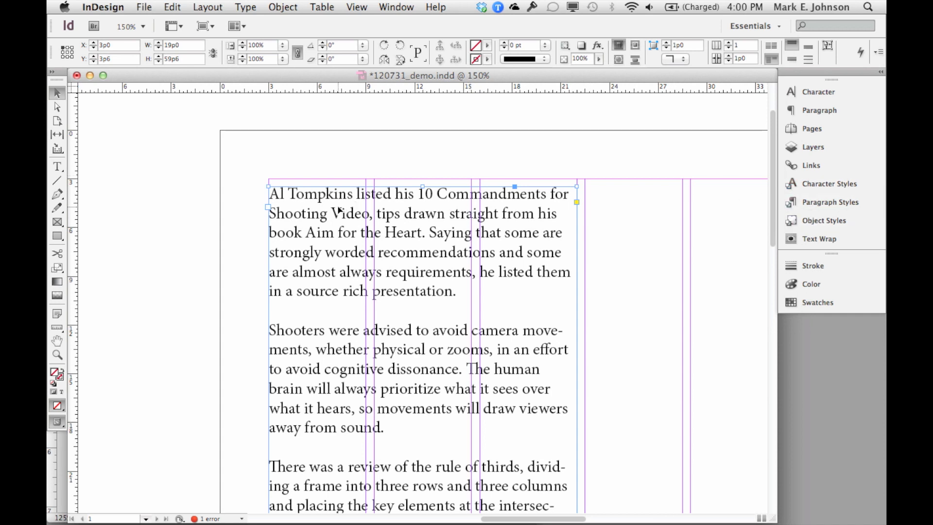
left_click(57, 166)
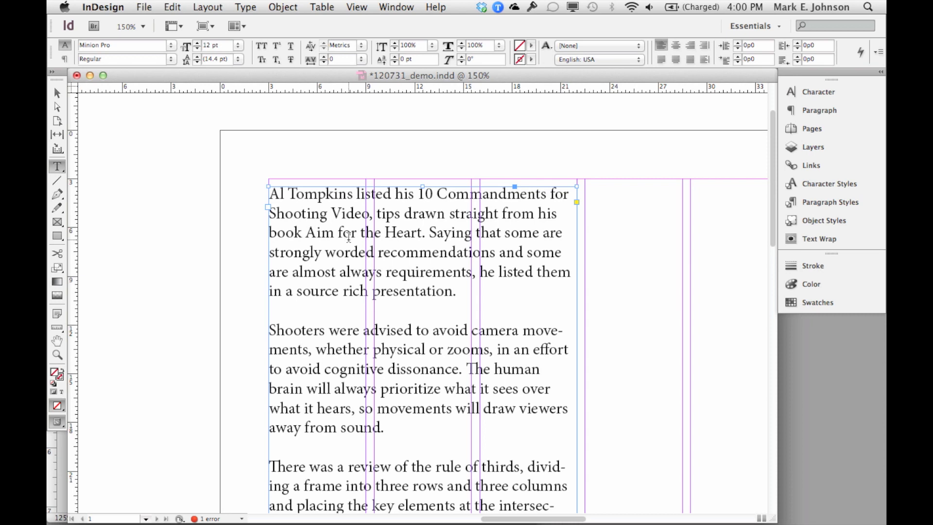
left_click(348, 236)
key("super+a")
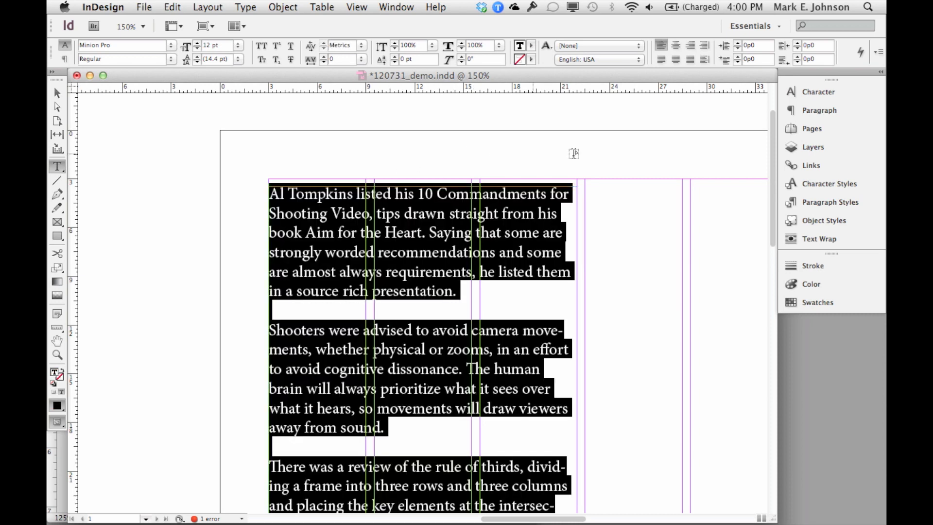
left_click(824, 95)
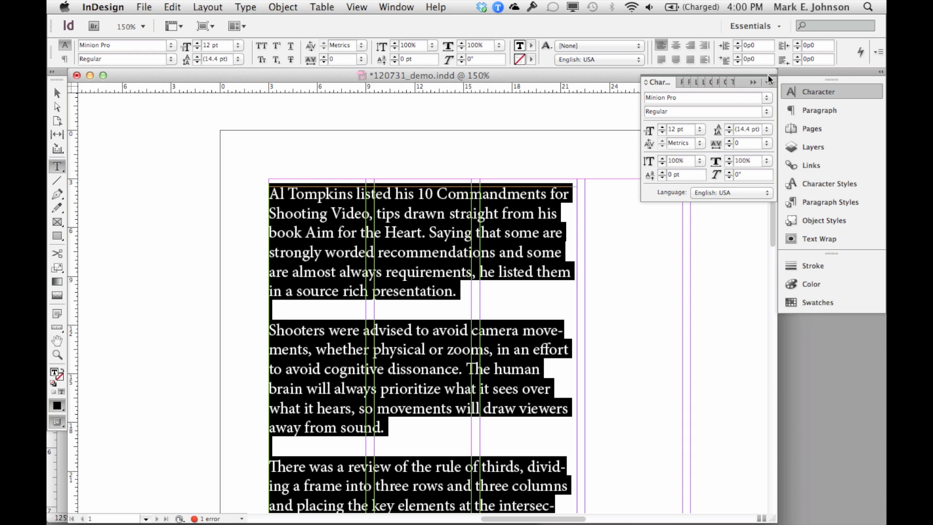
left_click(753, 83)
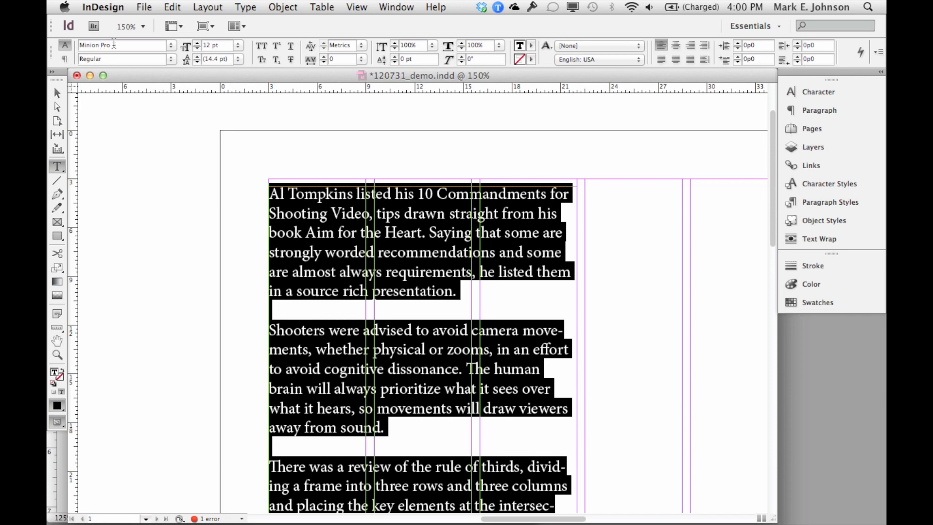
- Set the selected article text in Adobe Garamond Pro Regular and look through the font's available styles
left_click(171, 47)
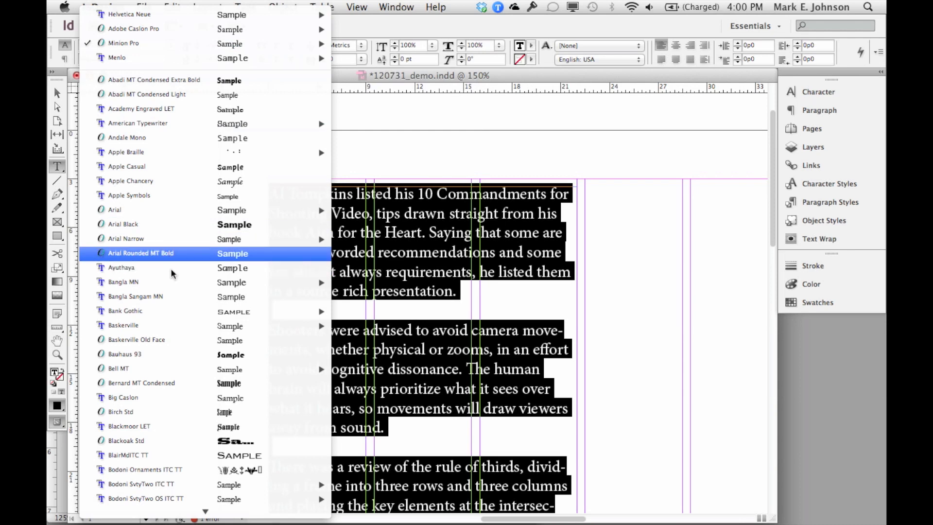
scroll(160, 428, "down", 15)
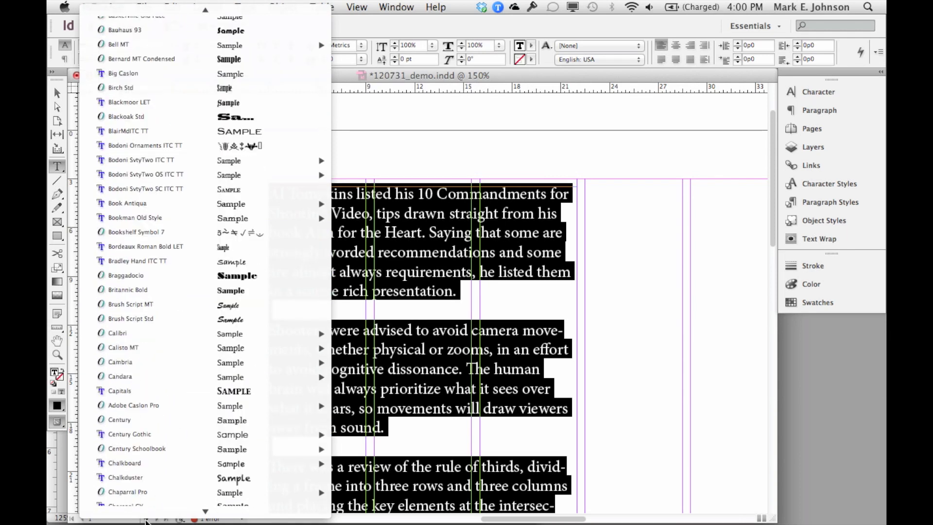
mouse_move(179, 426)
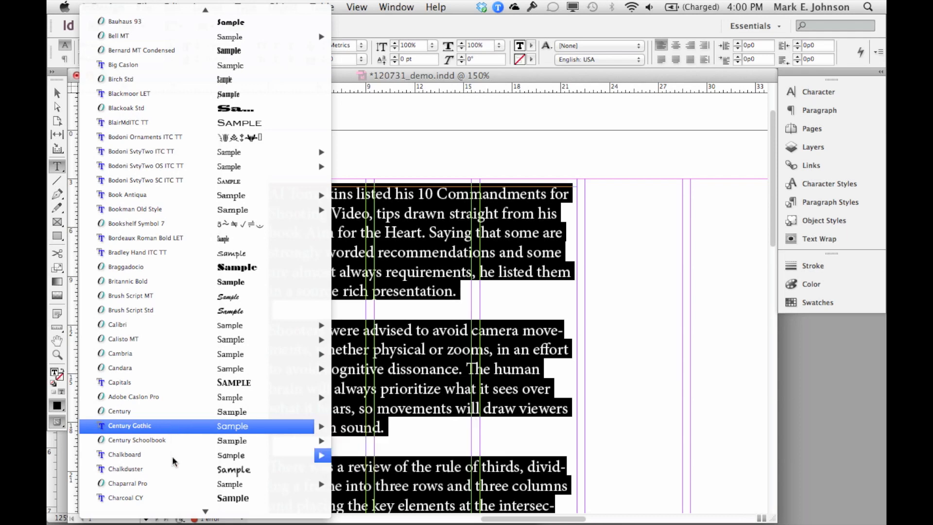
scroll(176, 506, "down", 10)
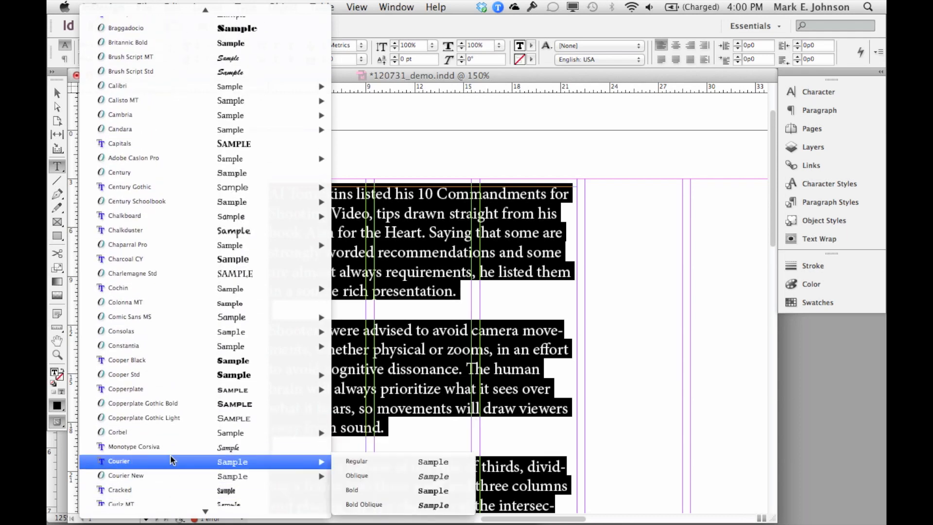
scroll(182, 515, "down", 7)
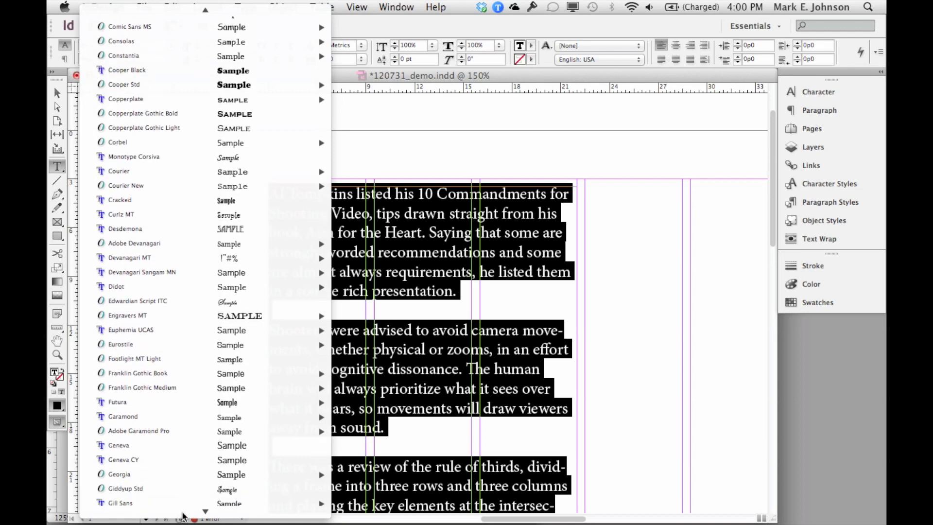
mouse_move(180, 389)
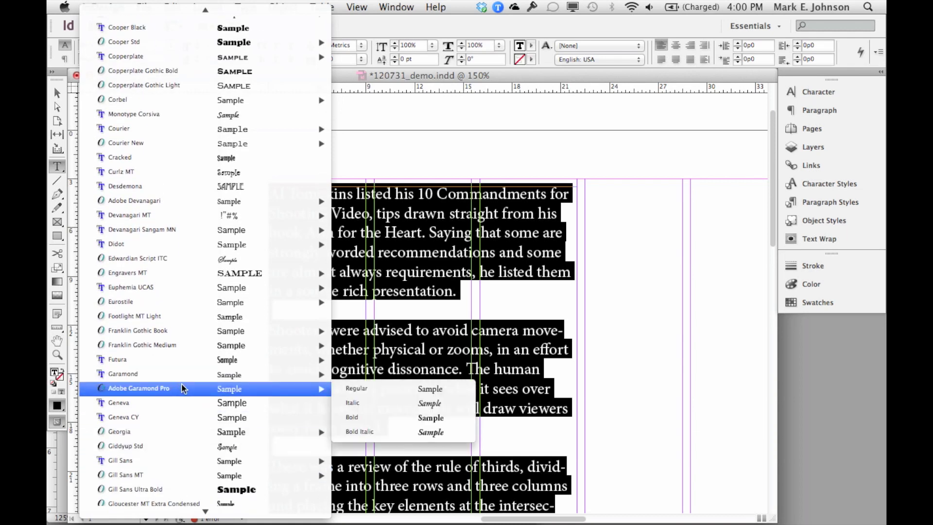
left_click(349, 387)
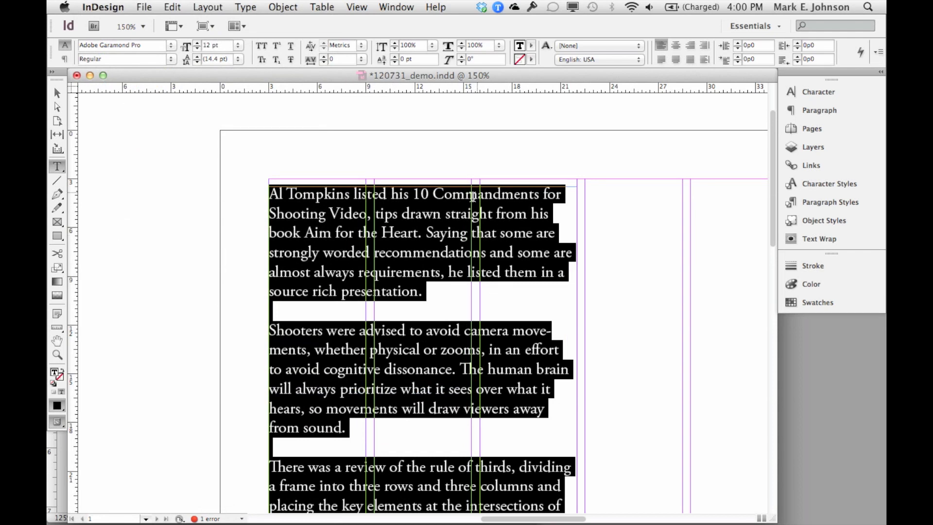
left_click(170, 60)
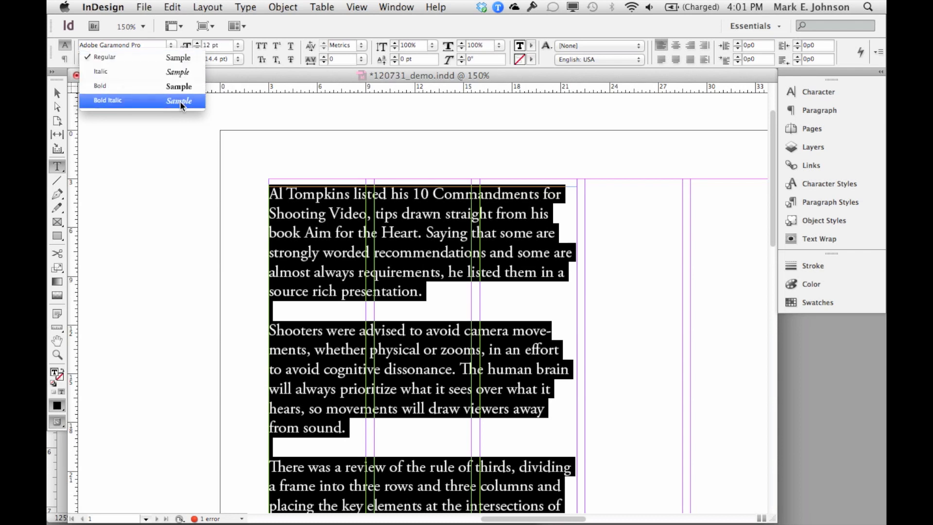
left_click(176, 144)
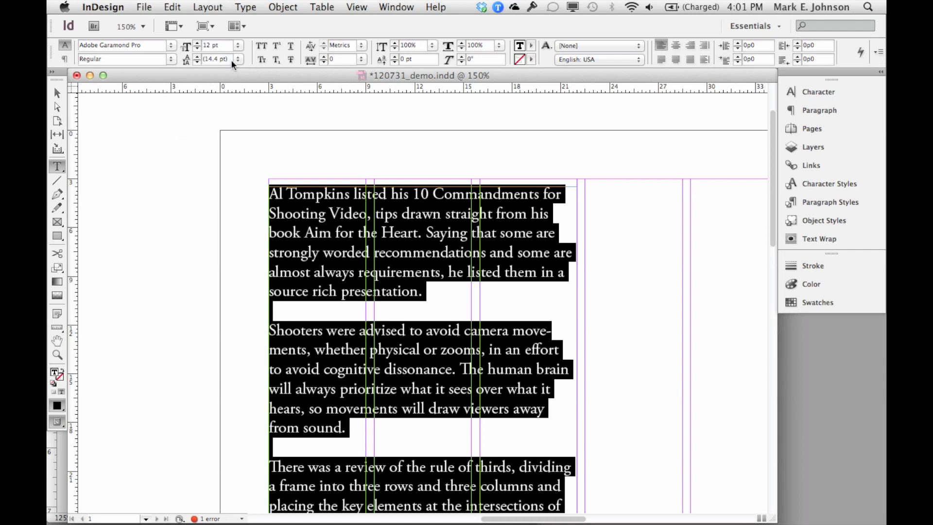
- Try the selected article text at a font size of 18 pt and return it to 12 pt
left_click(238, 43)
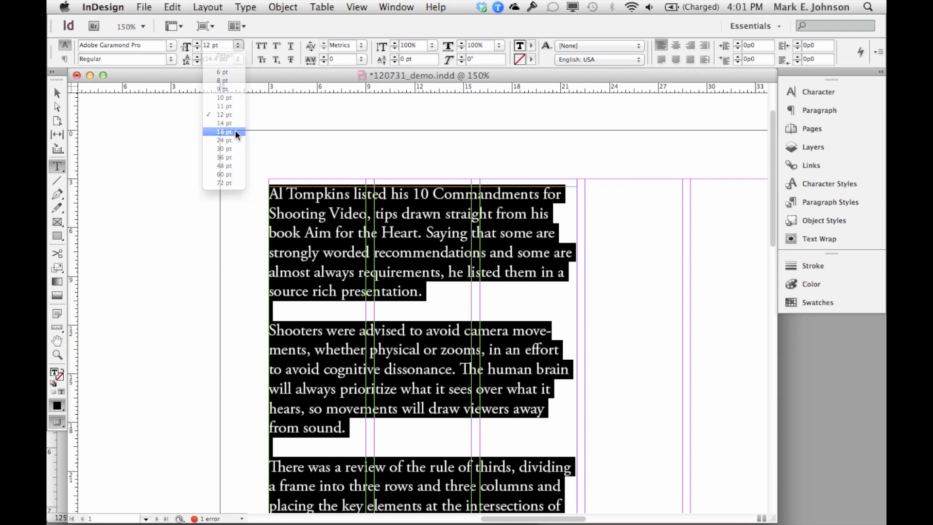
left_click(235, 130)
left_click(238, 46)
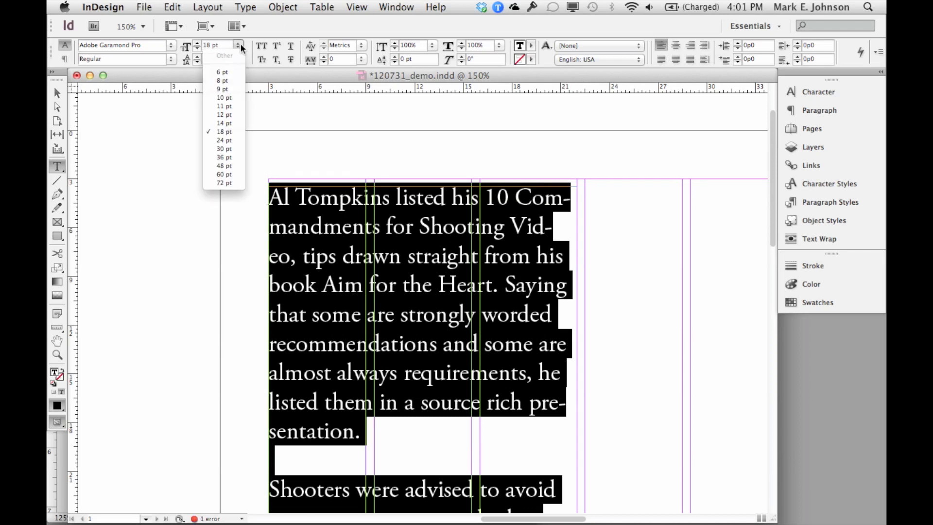
left_click(235, 114)
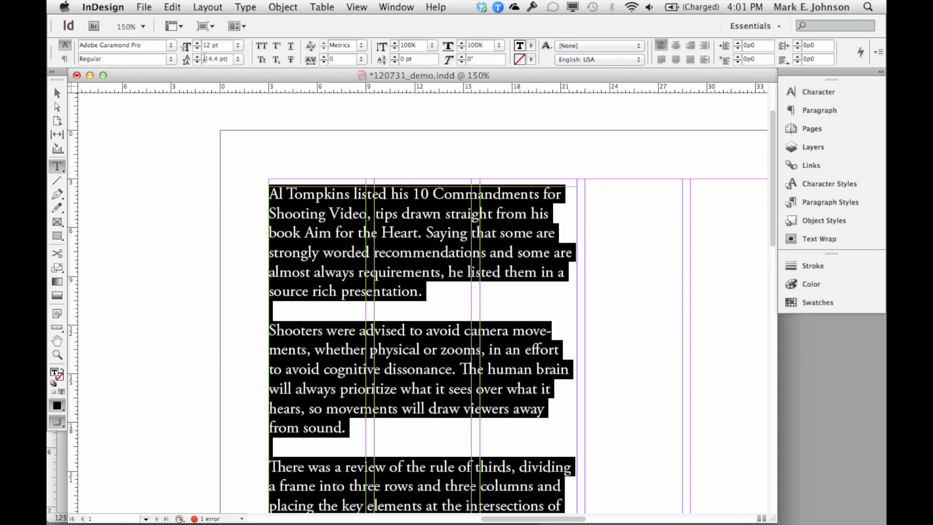
- Set the leading of the whole article's text to 18 pt and deselect the text
left_click(237, 59)
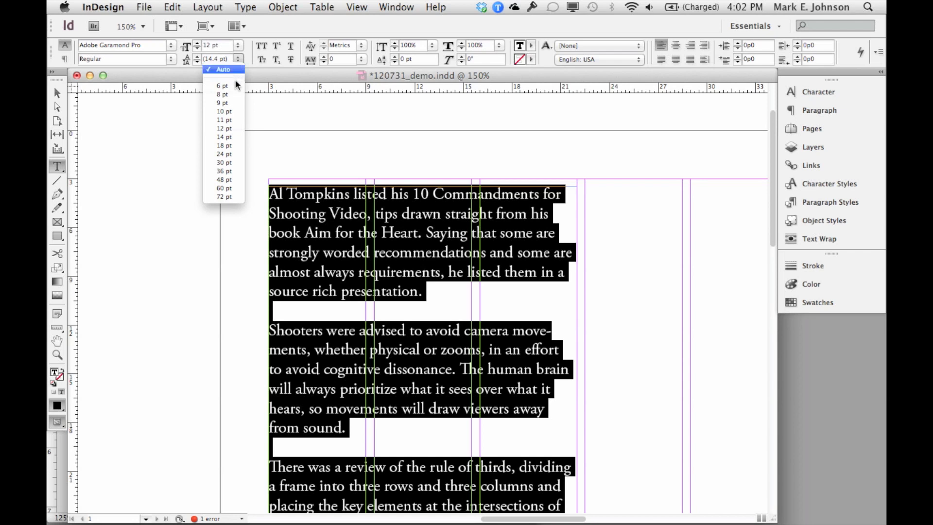
left_click(240, 146)
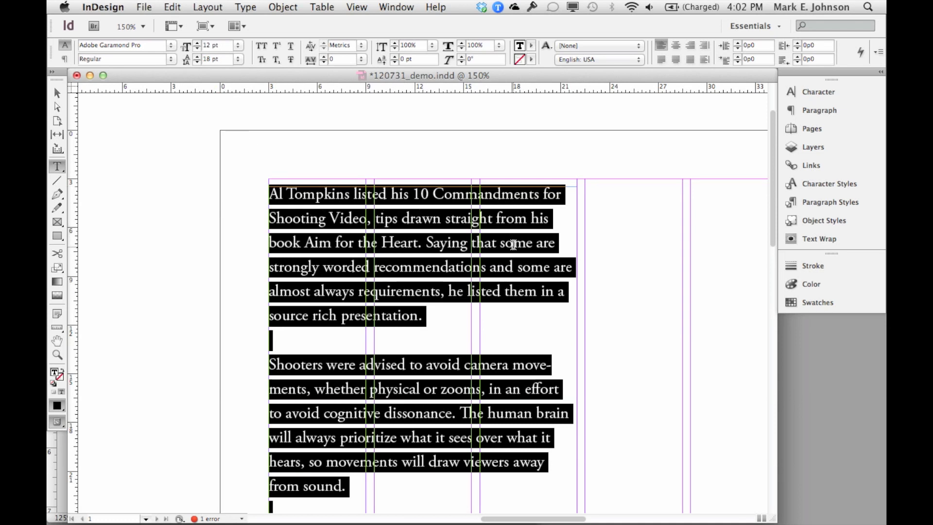
left_click(600, 235)
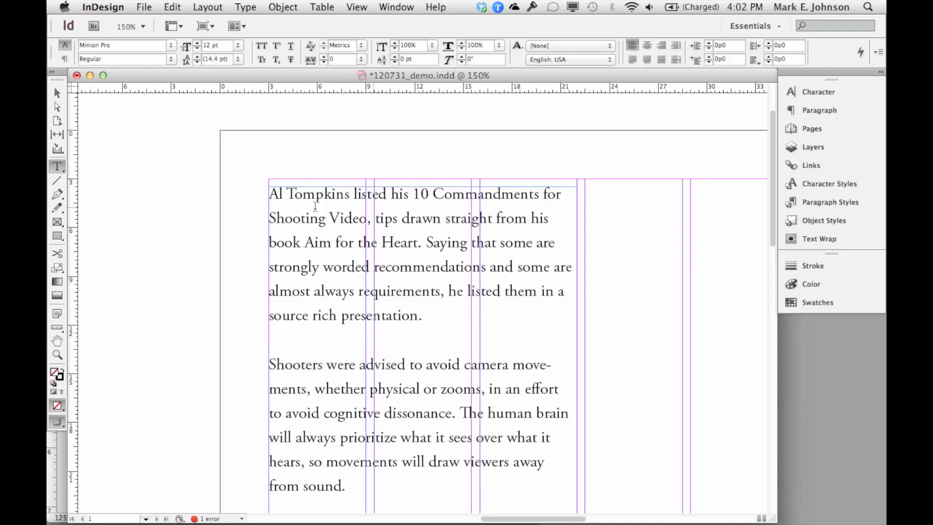
- Check the kerning between the article's first two words and the tracking of the whole text
left_click(287, 197)
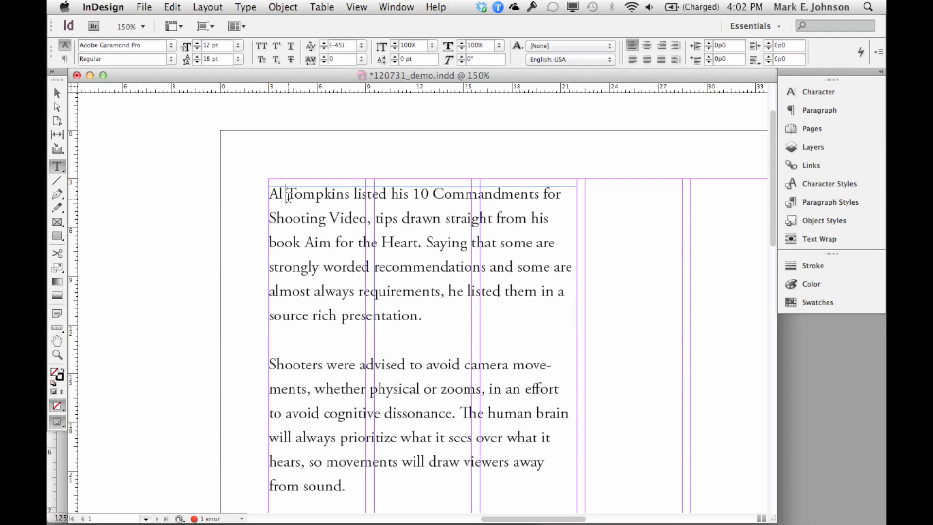
key("super+a")
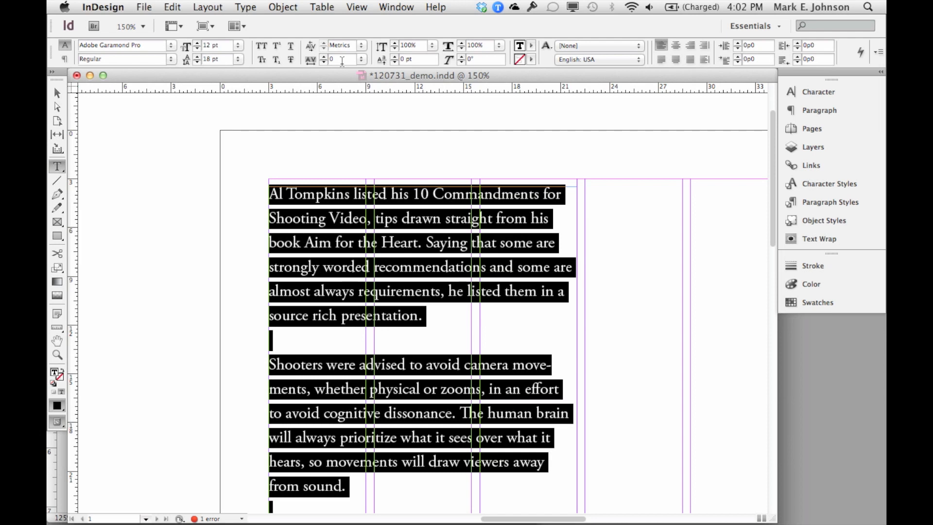
left_click(420, 197)
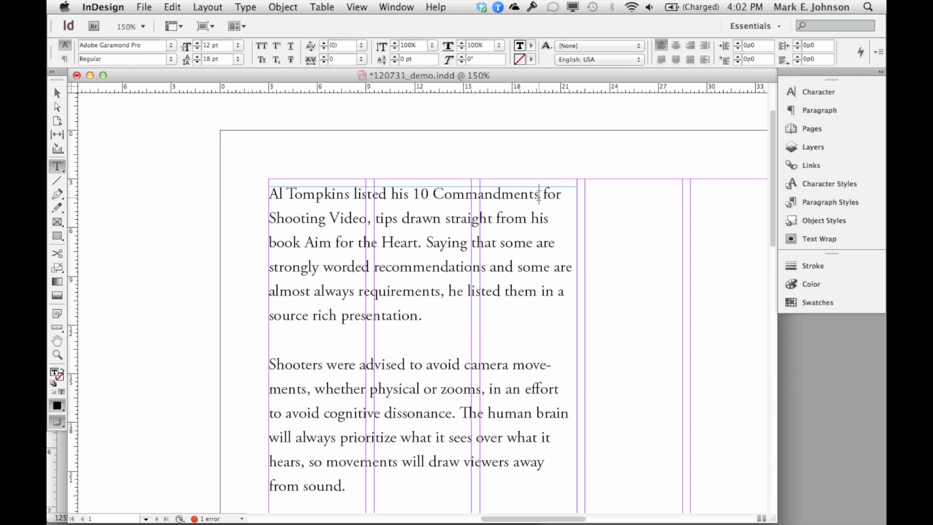
- Try tracking values of 10, -10 and -30 on the article's first line and return it to 0
left_click_drag(565, 194, 269, 194)
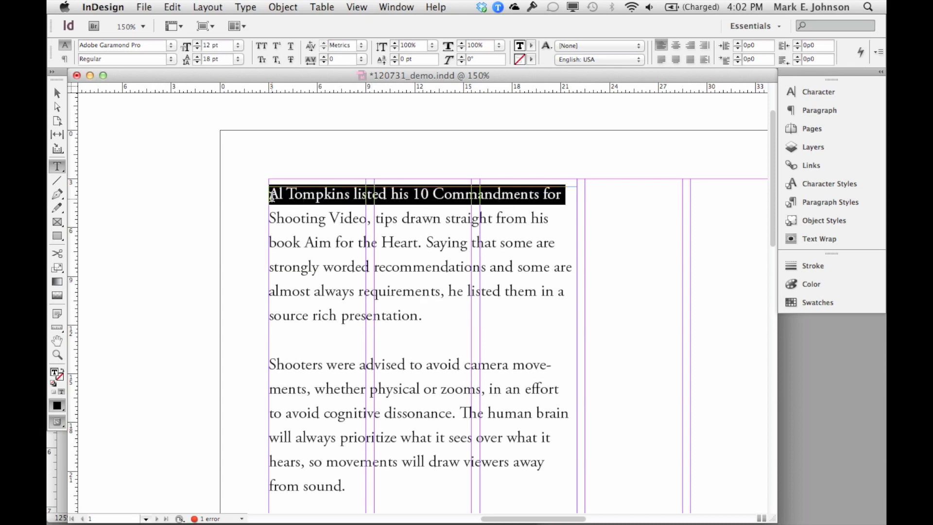
left_click(363, 59)
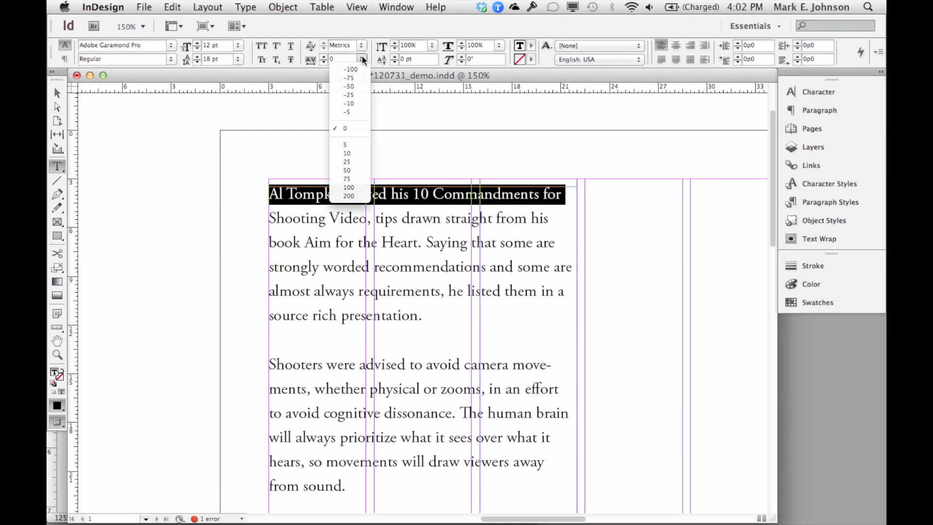
left_click(361, 153)
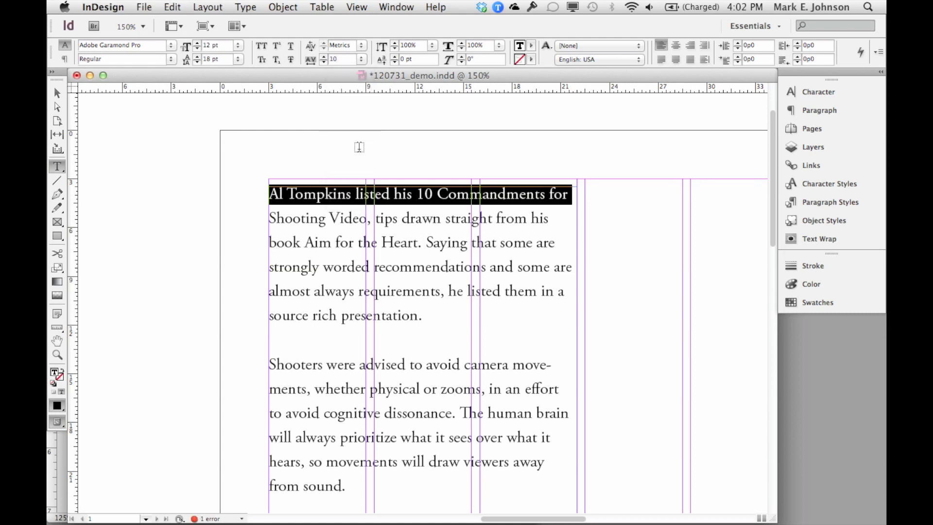
left_click(323, 62)
left_click(323, 62)
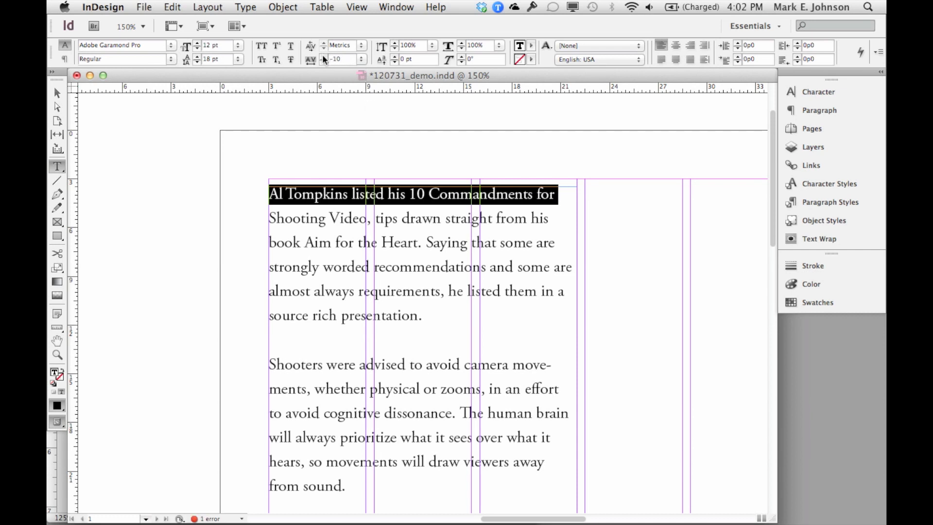
left_click(323, 60)
left_click(324, 60)
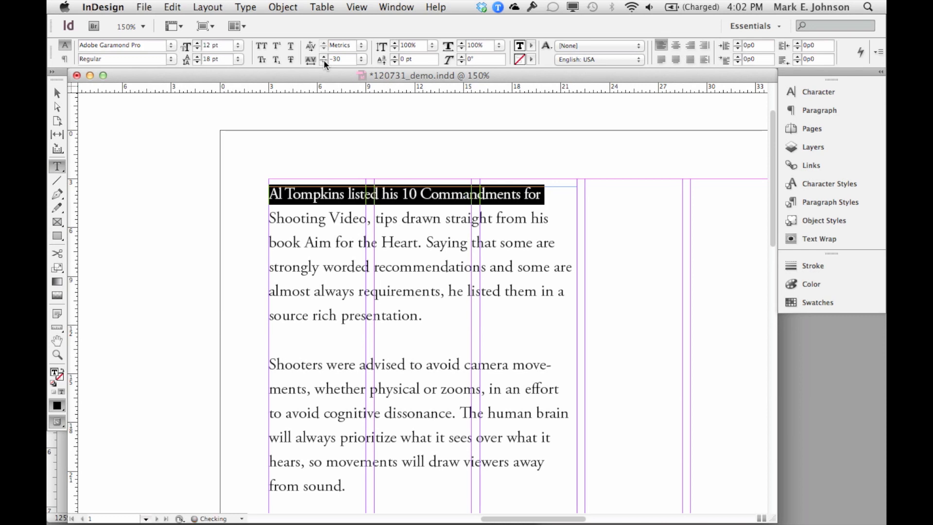
left_click(324, 58)
left_click(324, 57)
left_click(324, 57)
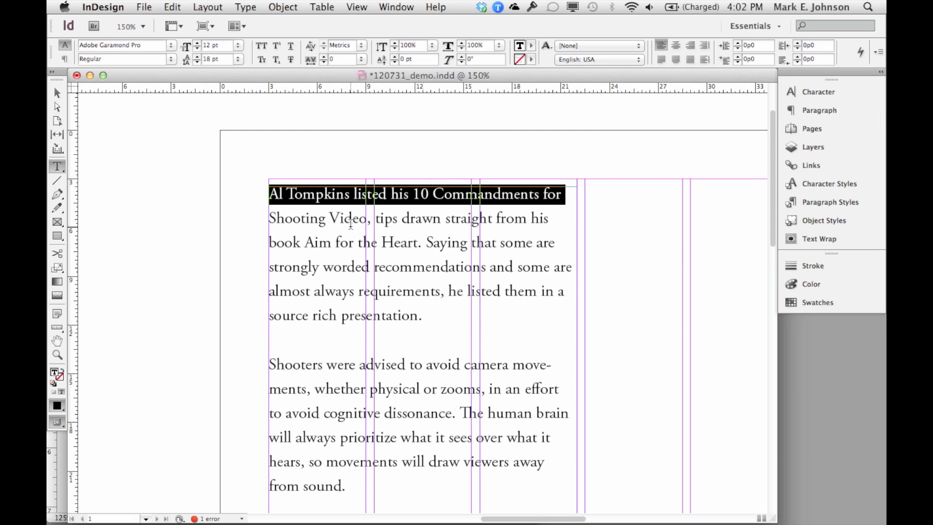
- Magnify the article's selected first line to 1200% to examine its letterforms and spacing
key("super+equal")
key("super+equal")
key("super+equal")
key("super+equal")
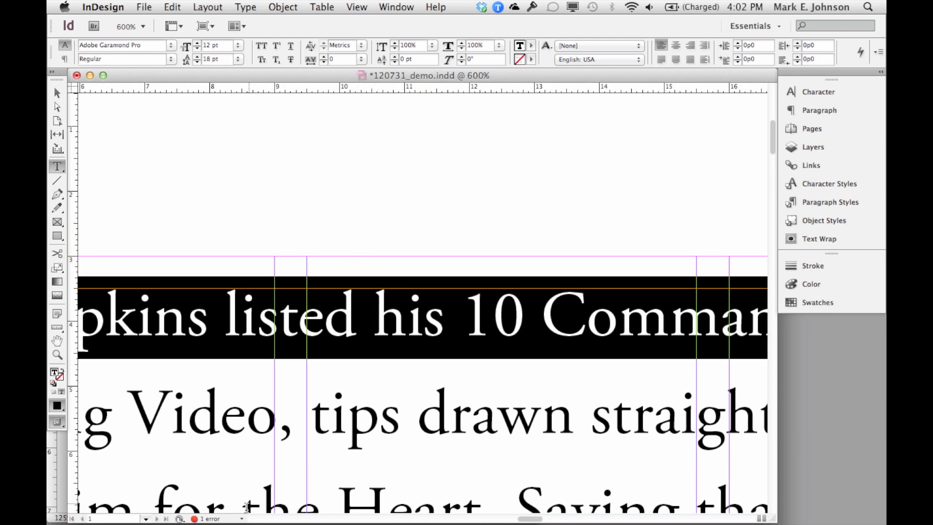
key("super+equal")
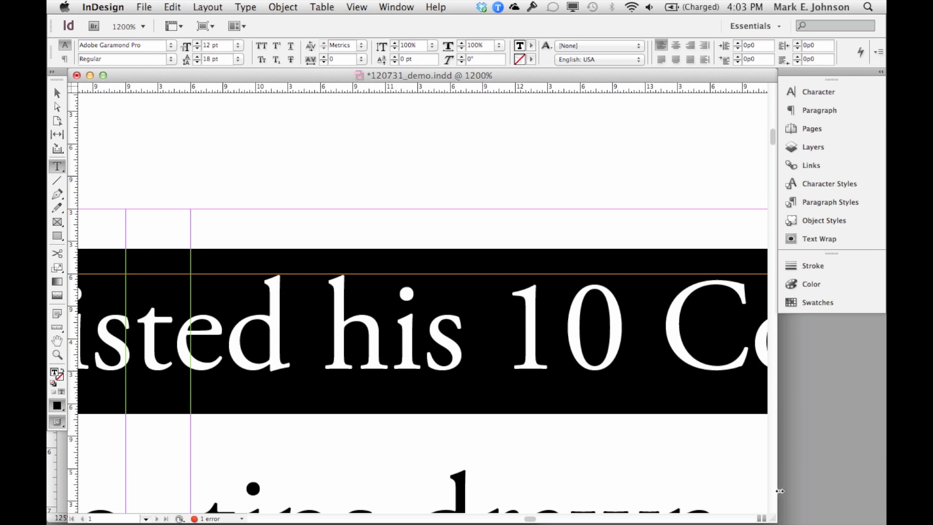
- Try tracking values of -10, -30 and -40 on the word "Video" in the article's second line and return it to 0
left_click_drag(771, 136, 772, 152)
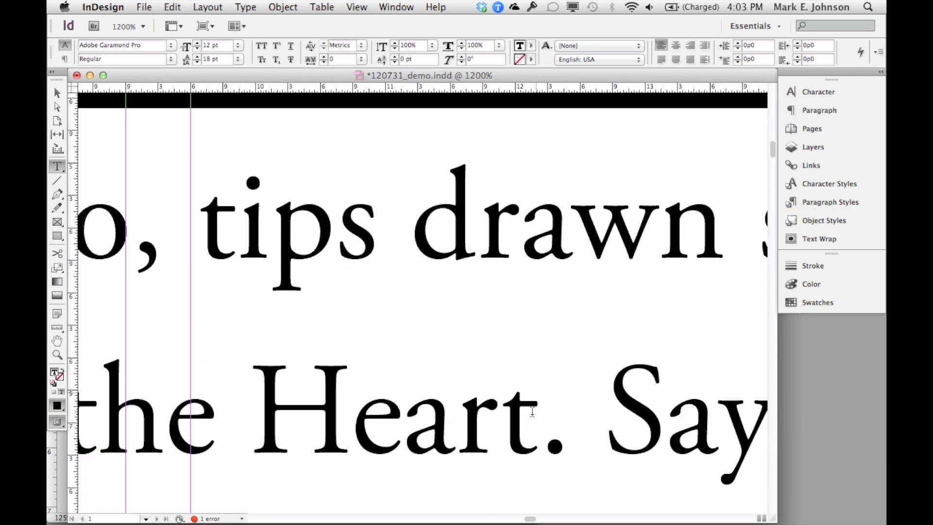
left_click_drag(531, 520, 523, 518)
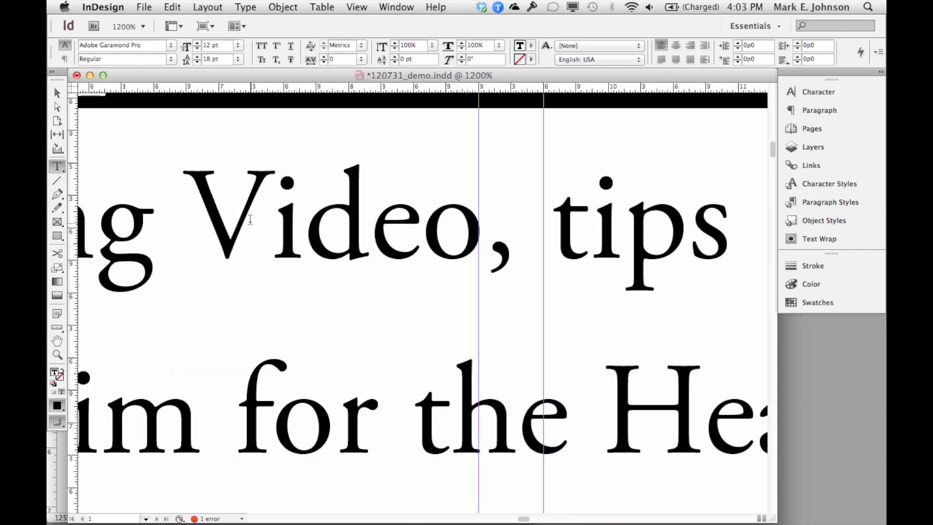
double_click(272, 220)
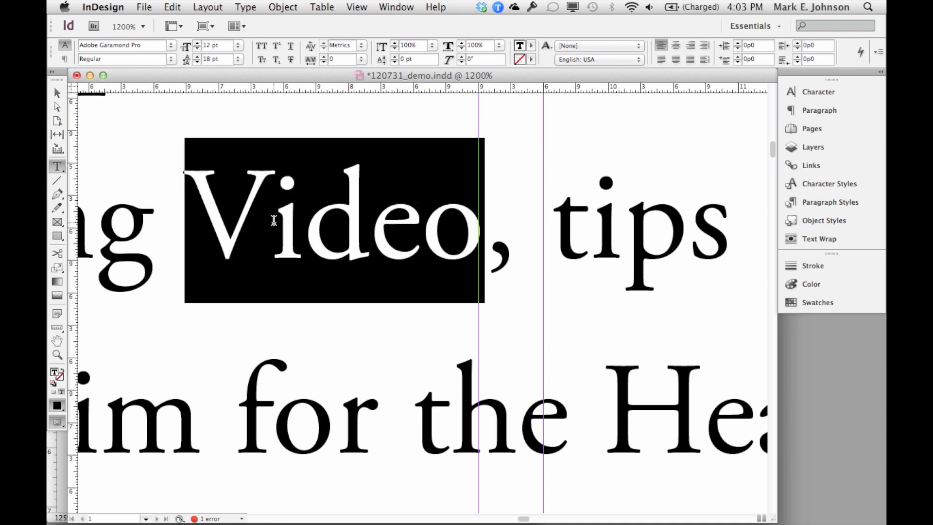
left_click(323, 62)
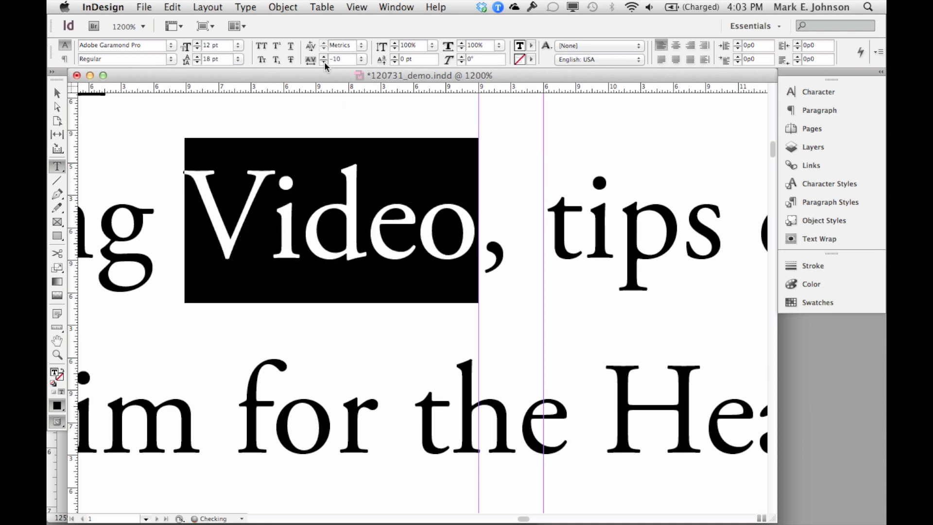
left_click(324, 62)
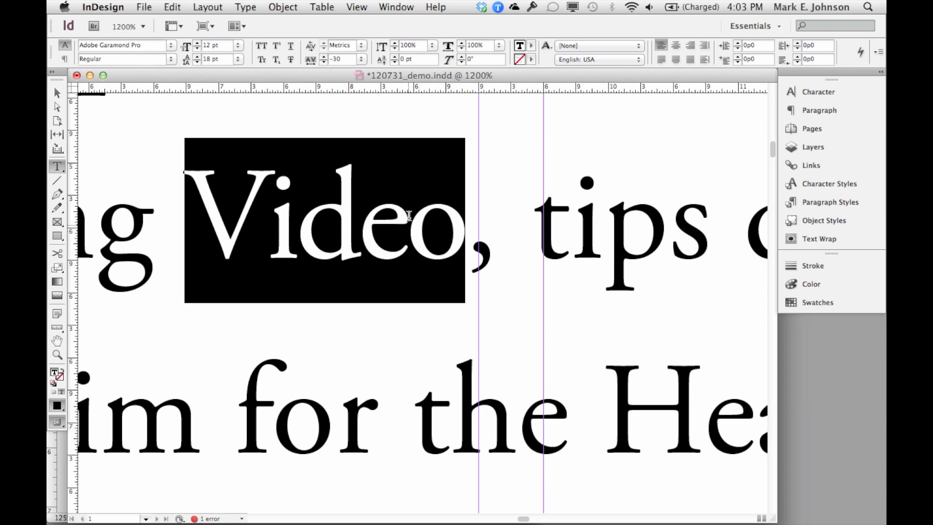
left_click(325, 58)
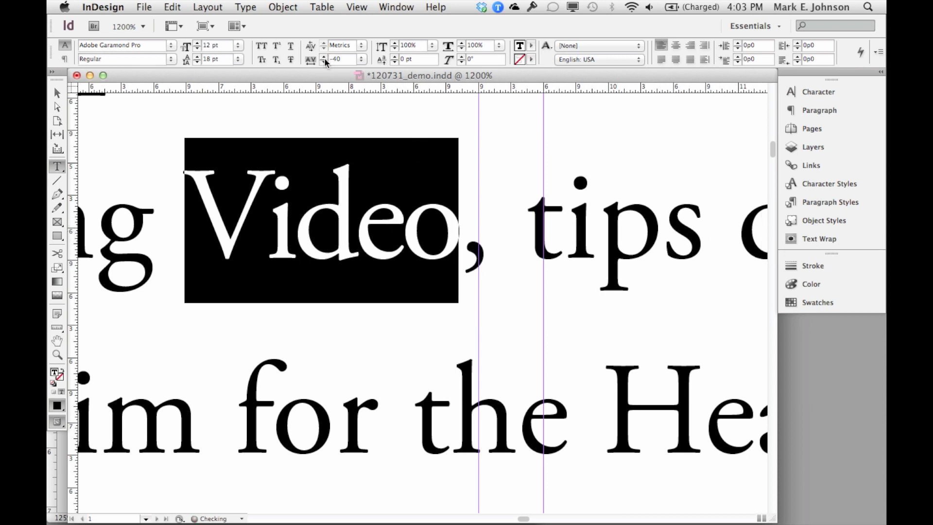
left_click(324, 57)
left_click(324, 56)
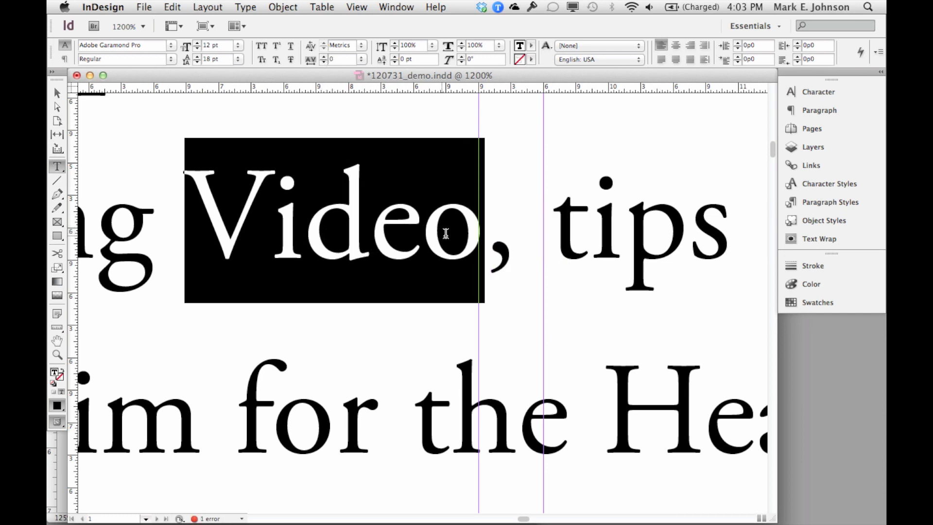
- Tighten the kerning between the V and the i of "Video" to -50
left_click(272, 232)
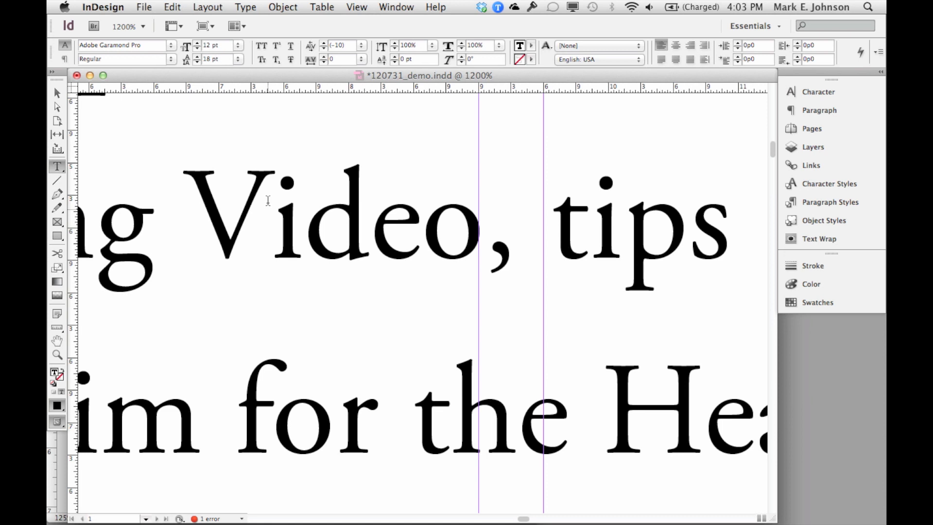
left_click(324, 49)
left_click(325, 49)
left_click(325, 48)
left_click(325, 48)
left_click(325, 47)
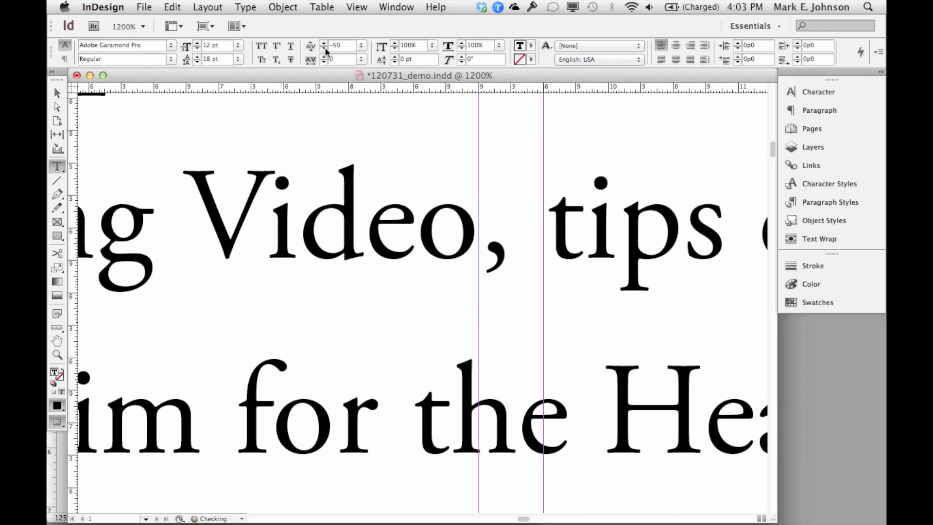
left_click(325, 47)
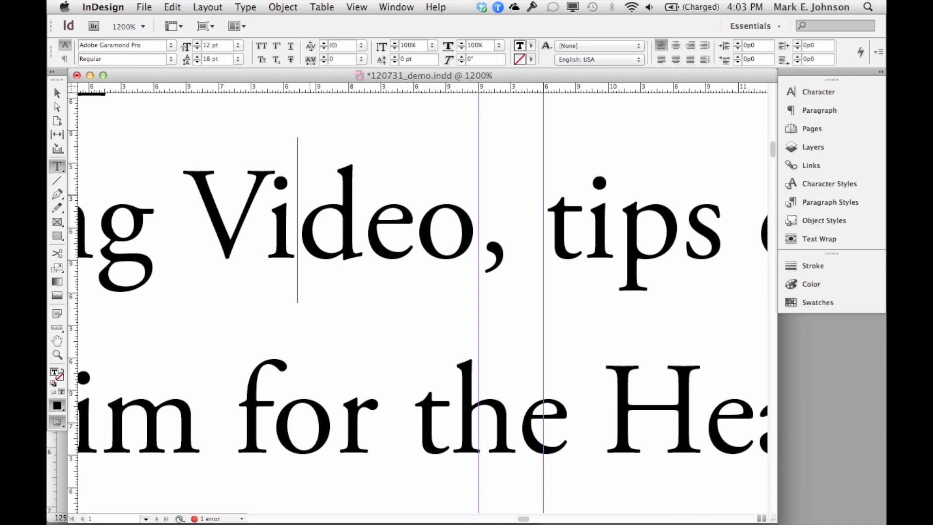
- Tighten the kerning between the i and d of "Video" and between its d and e, using -10
left_click(325, 48)
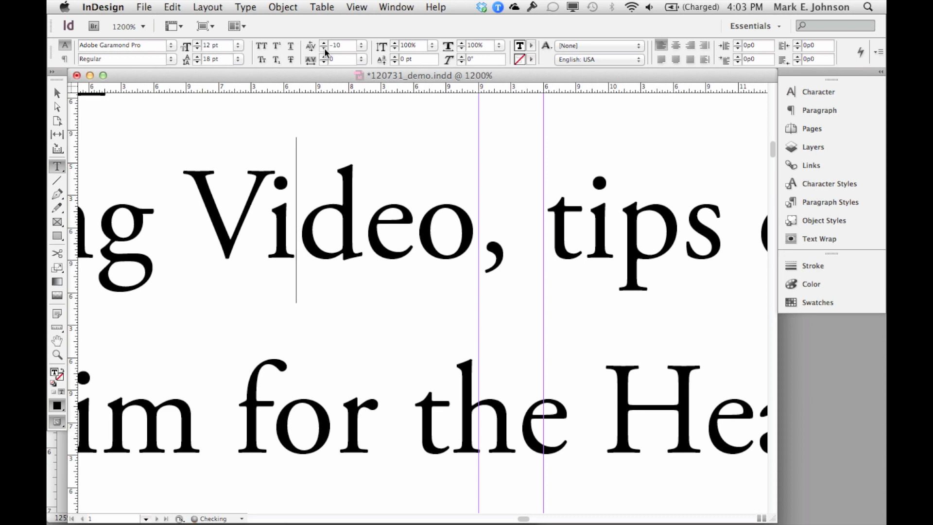
key("super+z")
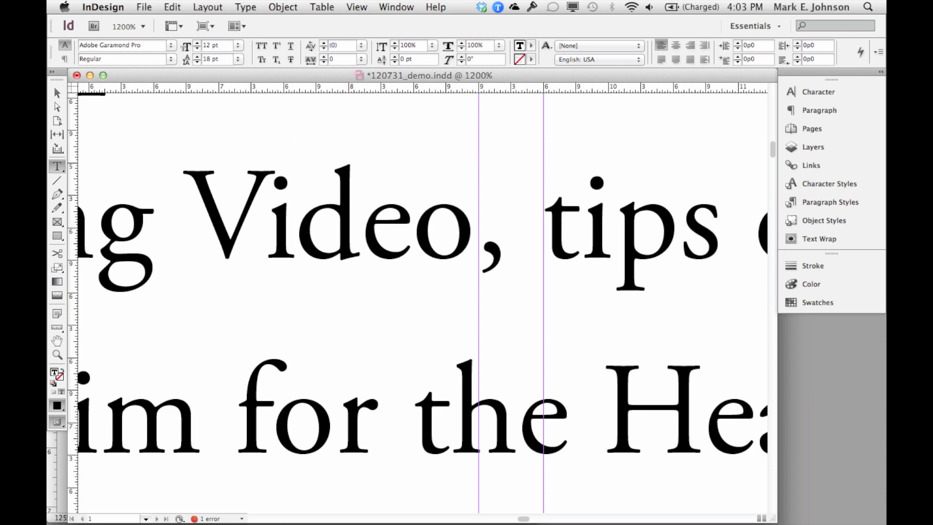
left_click(322, 48)
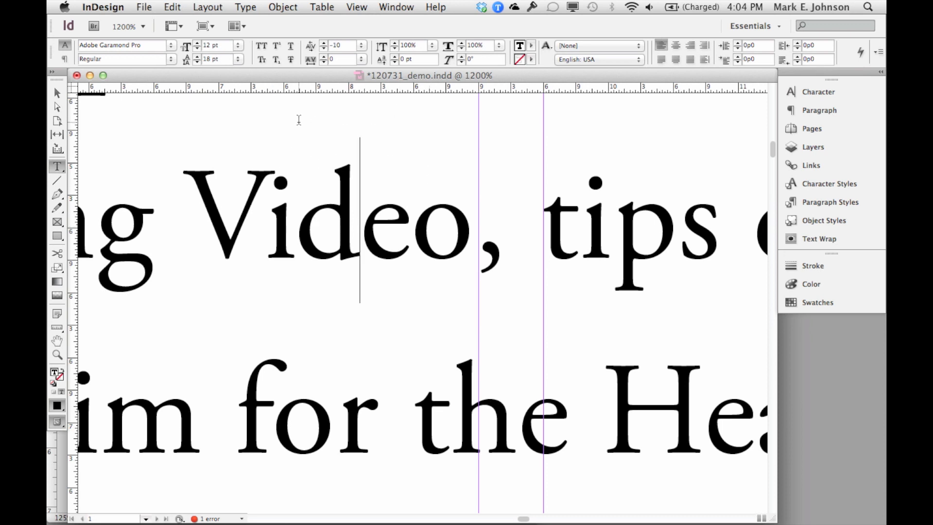
- Fit the page in view and lower the top edge of the article's text frame to Y 11p9, making it 51p3 high
key("super+0")
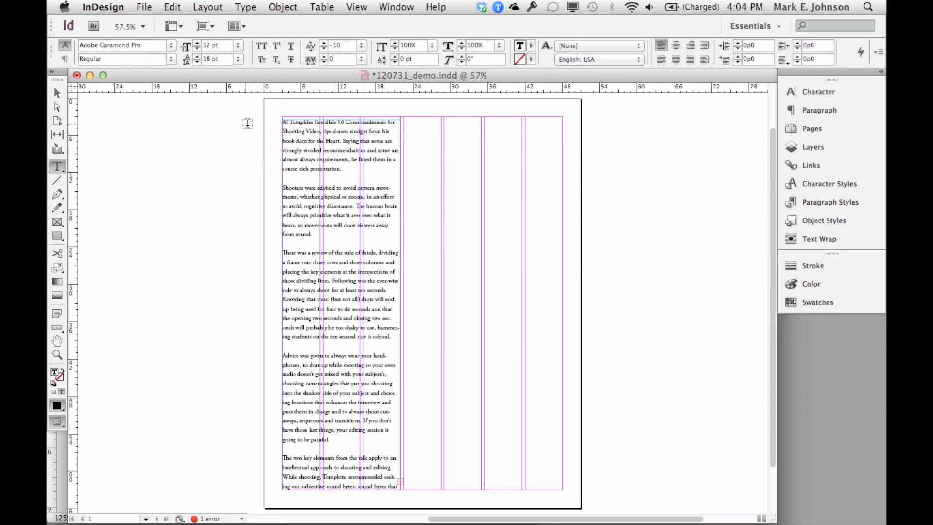
left_click(57, 93)
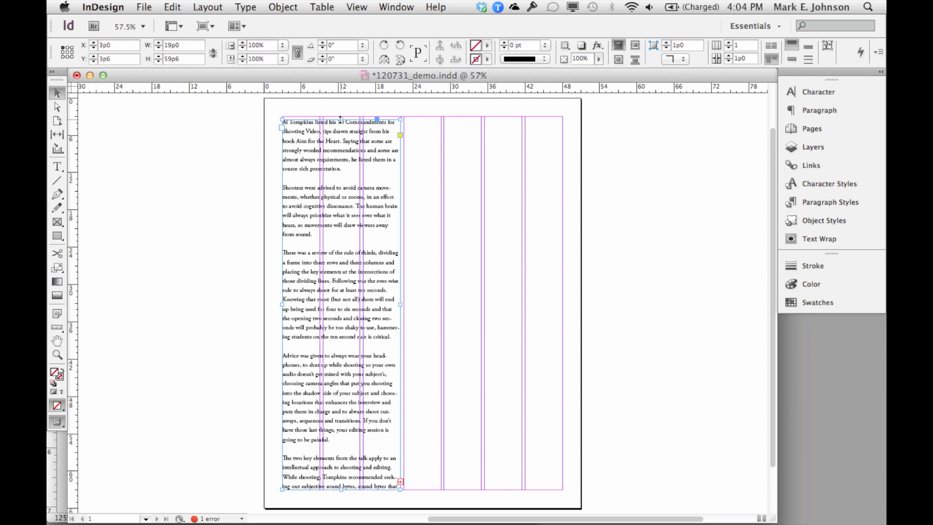
left_click_drag(341, 119, 342, 172)
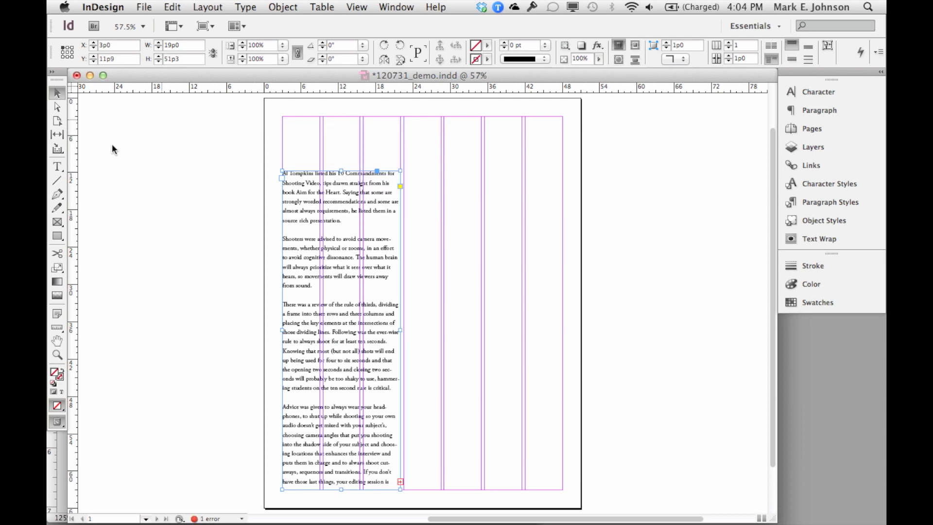
- Draw a three-column-wide text frame in the space above the article and paste the copied "10 Commandments for Shooting Video" headline into it
left_click(57, 166)
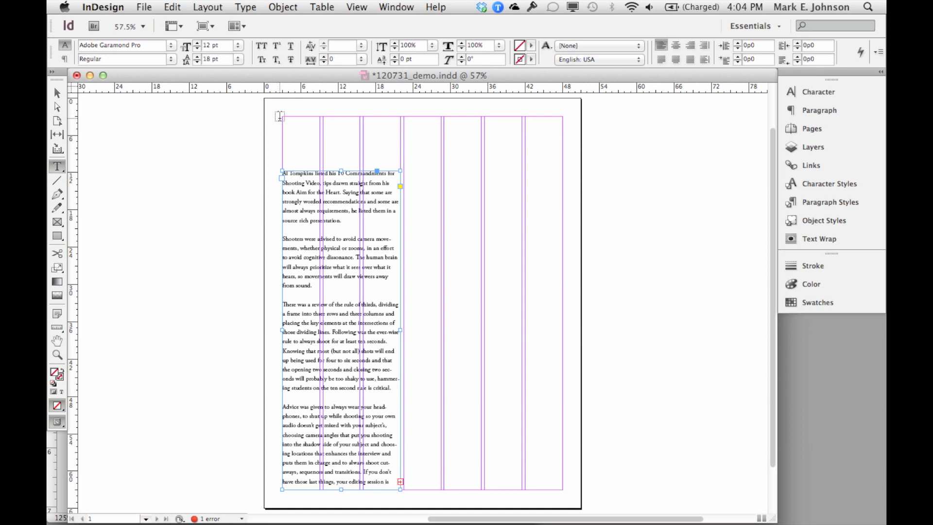
left_click_drag(282, 119, 400, 166)
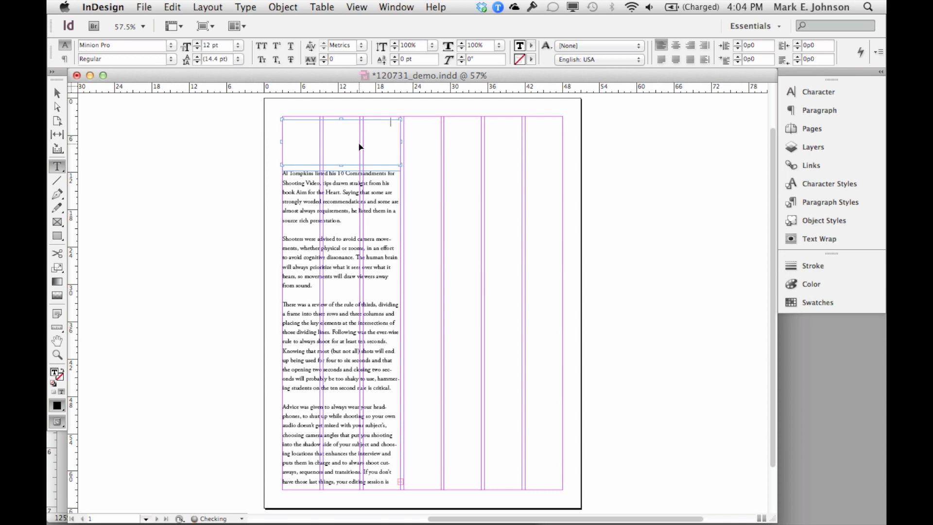
key("super+v")
- Magnify the headline to 200% and select its whole text
key("super+equal")
key("super+equal")
key("super+equal")
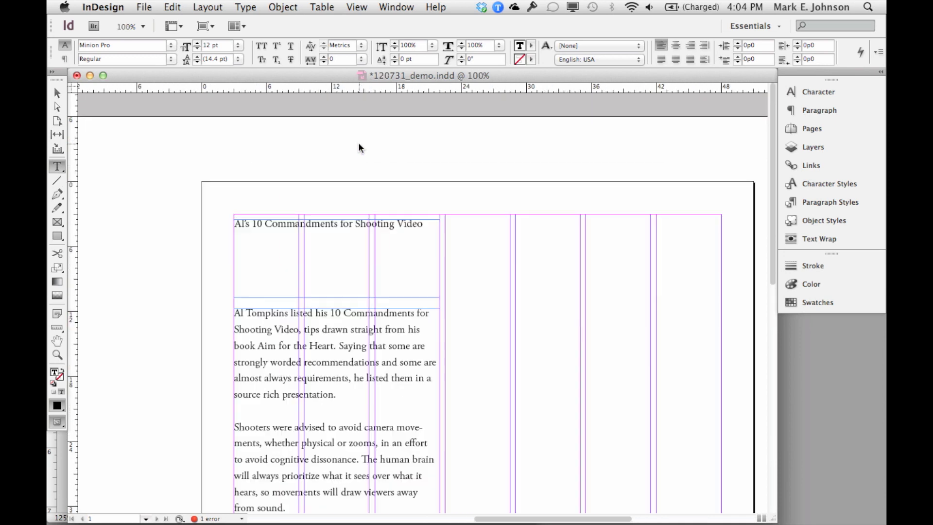
key("super+equal")
key("super+equal")
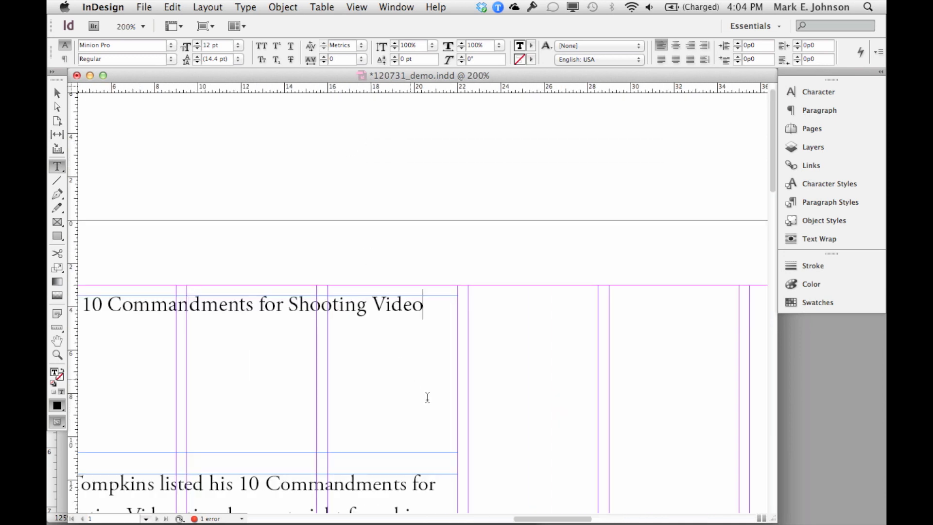
left_click_drag(535, 519, 508, 520)
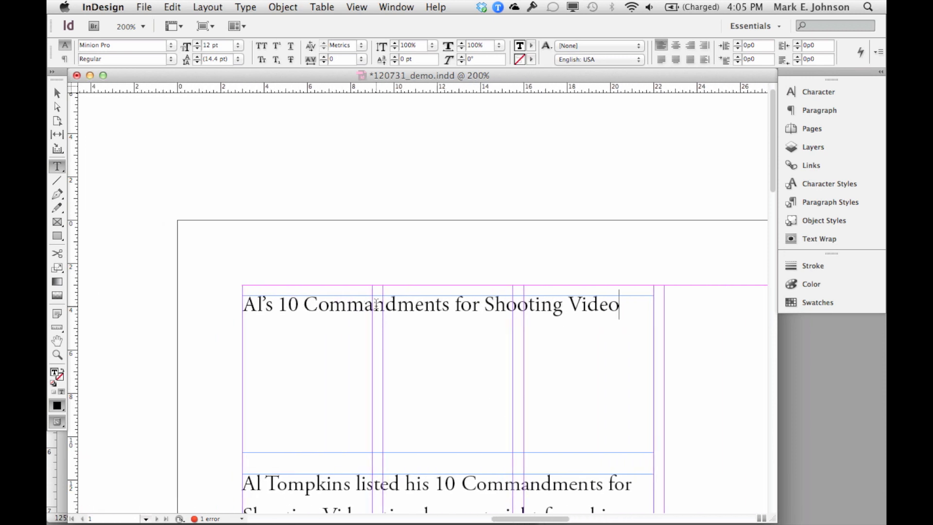
triple_click(380, 311)
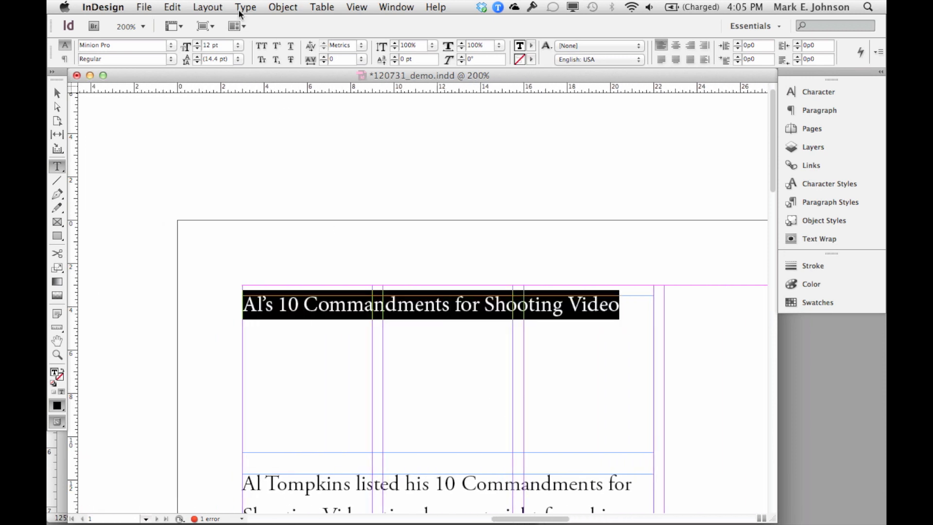
left_click(171, 45)
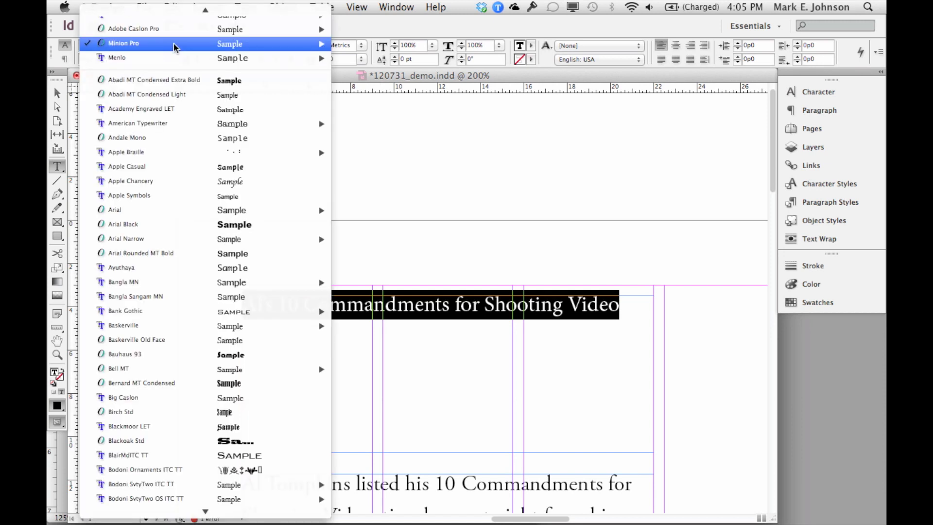
scroll(205, 510, "down", 5)
scroll(205, 510, "down", 10)
left_click(492, 379)
- Set the selected headline's font to Helvetica Neue Condensed Black
left_click(820, 89)
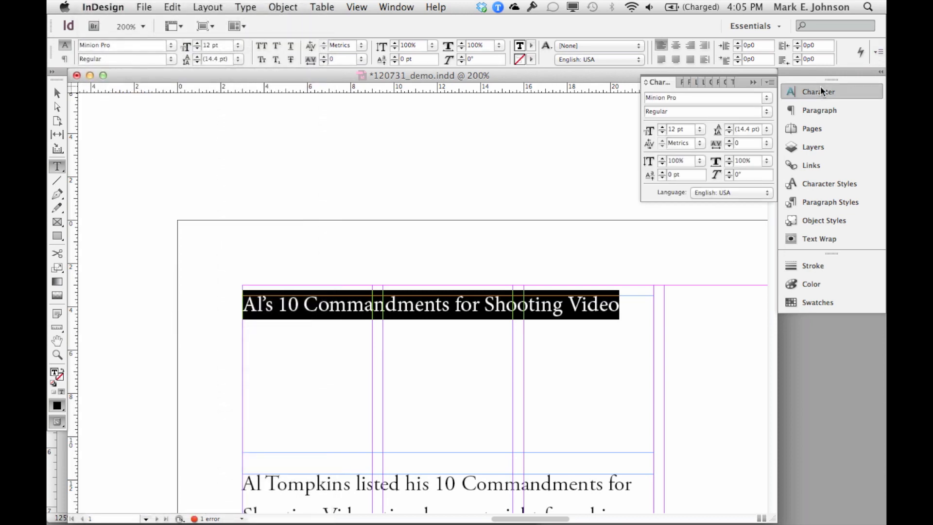
left_click(766, 98)
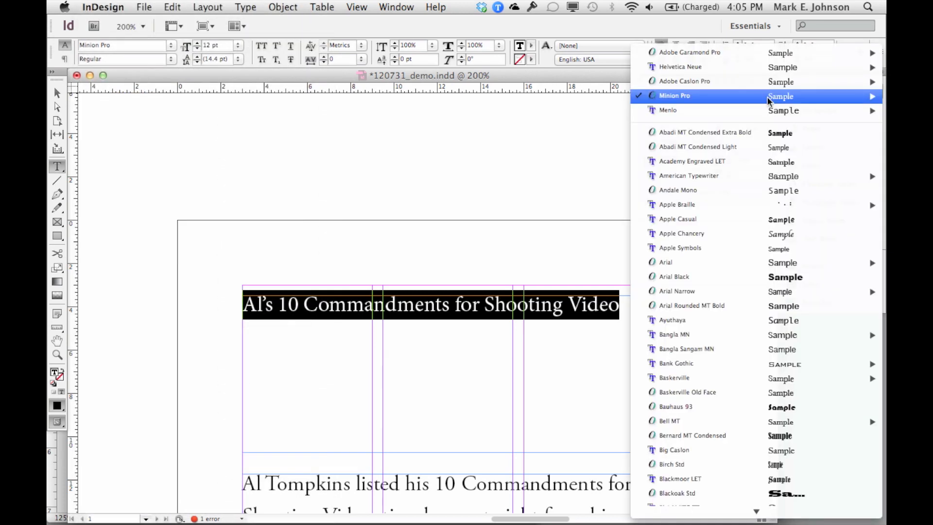
mouse_move(783, 522)
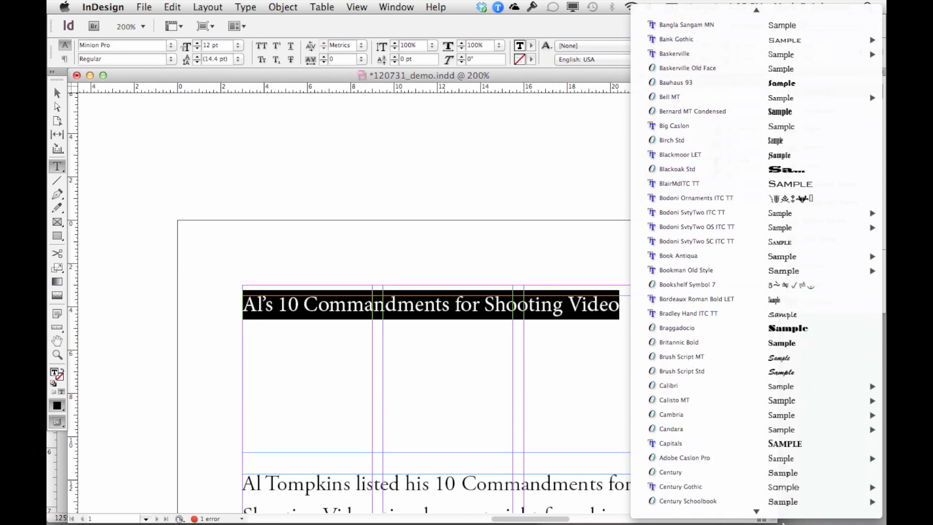
mouse_move(796, 470)
scroll(796, 470, "down", 10)
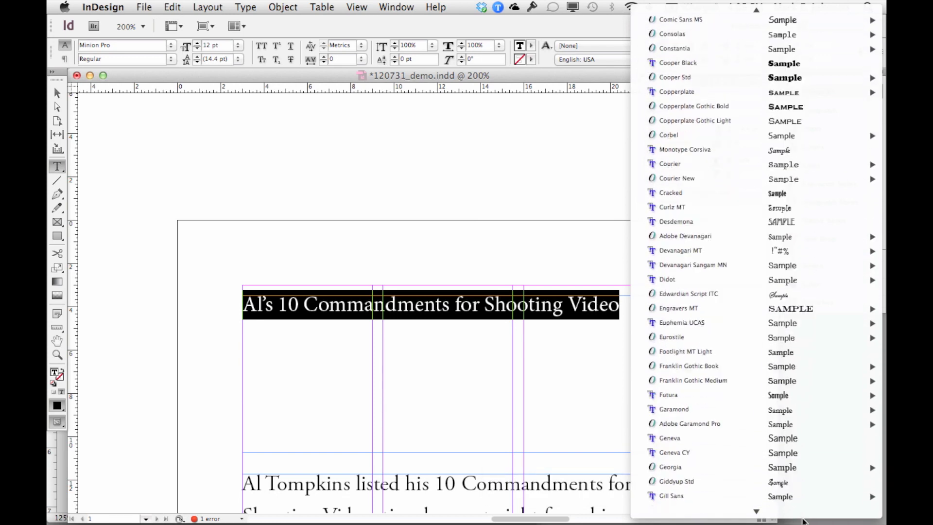
mouse_move(797, 493)
mouse_move(790, 453)
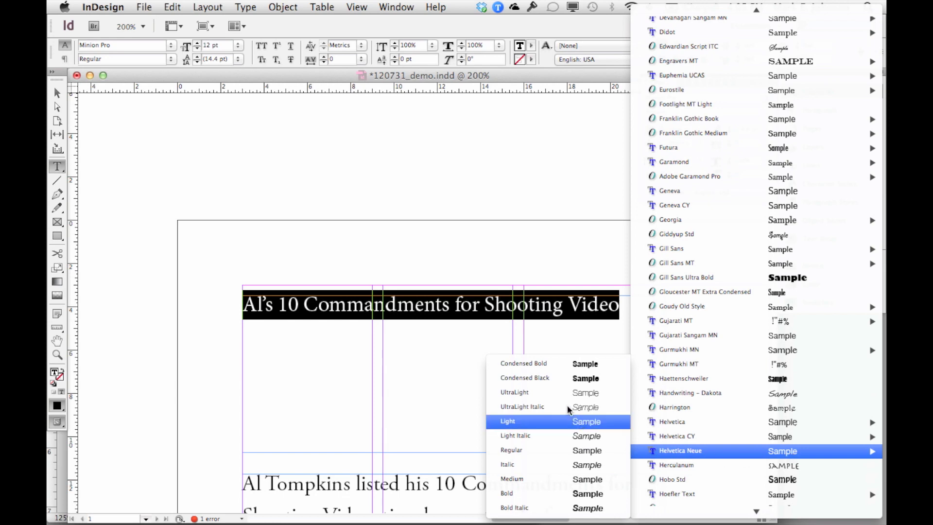
key("Escape")
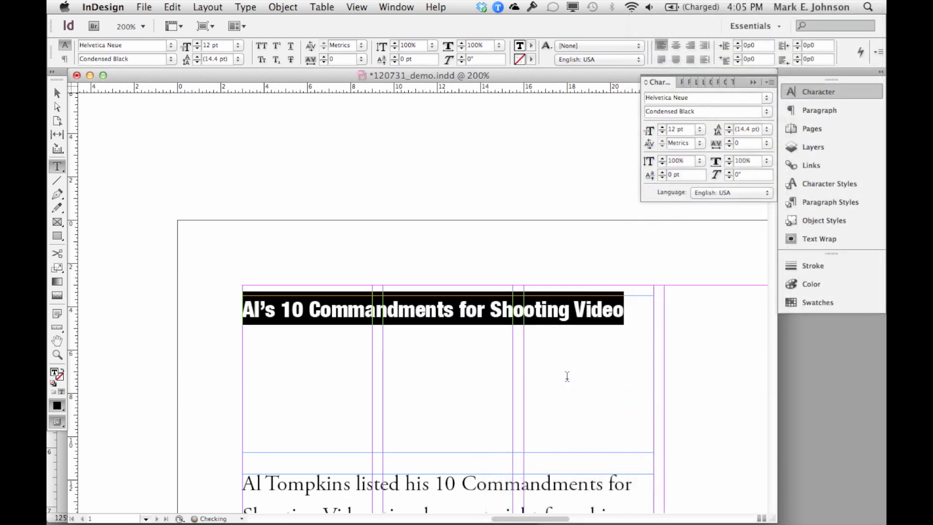
- Try font sizes of 30 pt, 24 pt and 20 pt on the headline
left_click(699, 130)
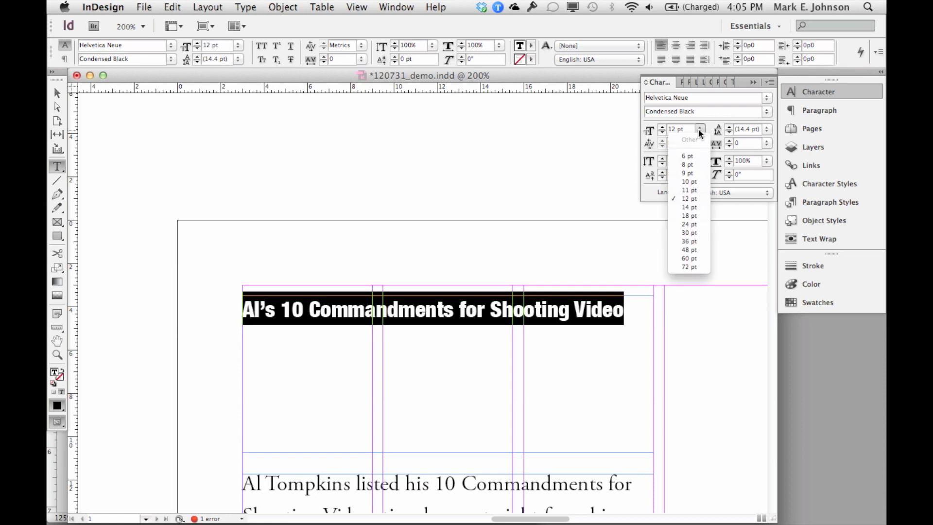
left_click(699, 231)
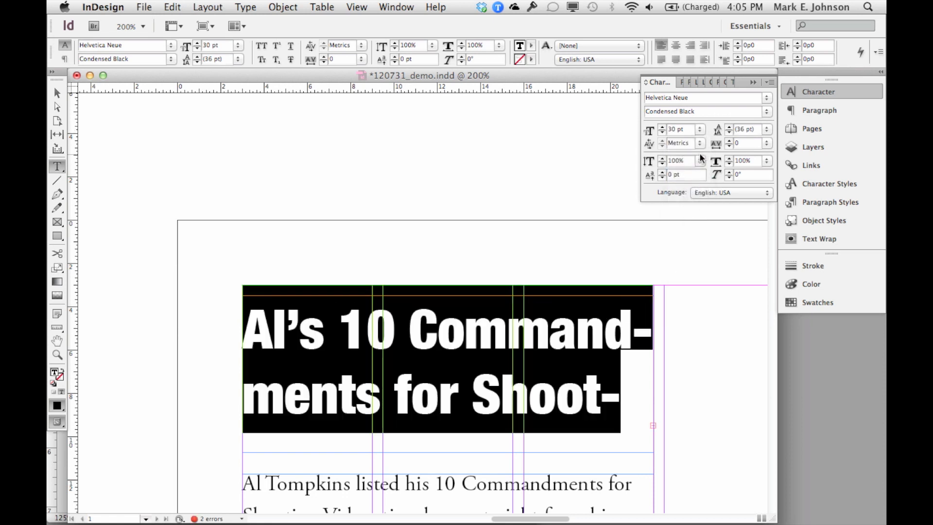
left_click(699, 129)
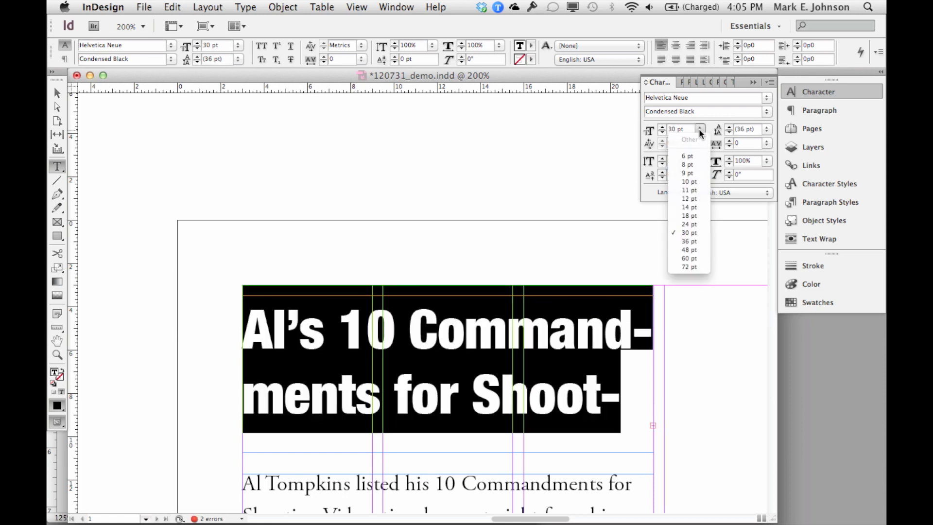
left_click(697, 224)
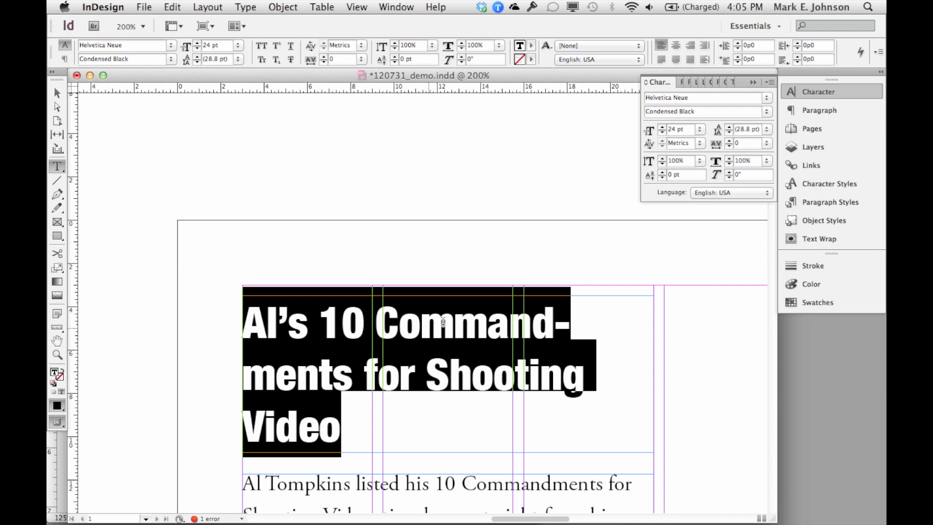
left_click(676, 128)
key("BackSpace")
type("0")
key("Return")
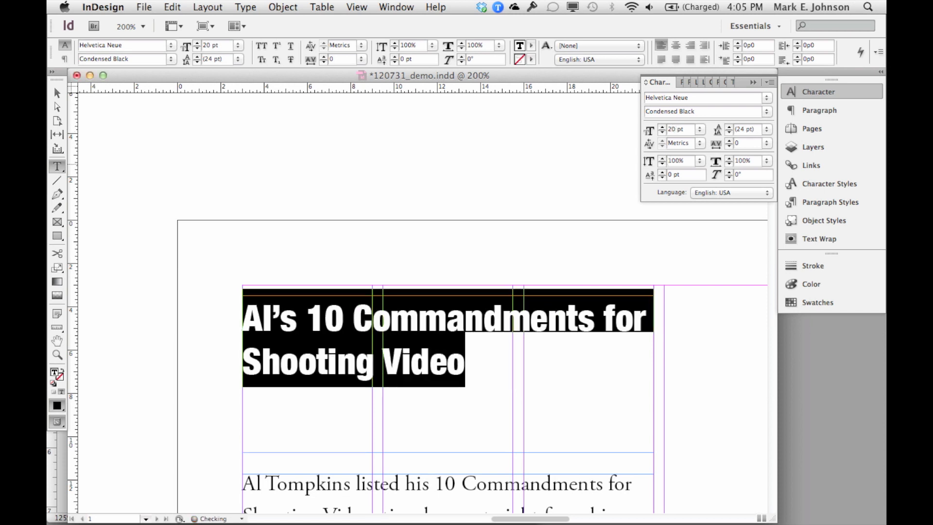
- Set the headline's font size to 22 pt
left_click(673, 130)
key("BackSpace")
type("2")
key("Return")
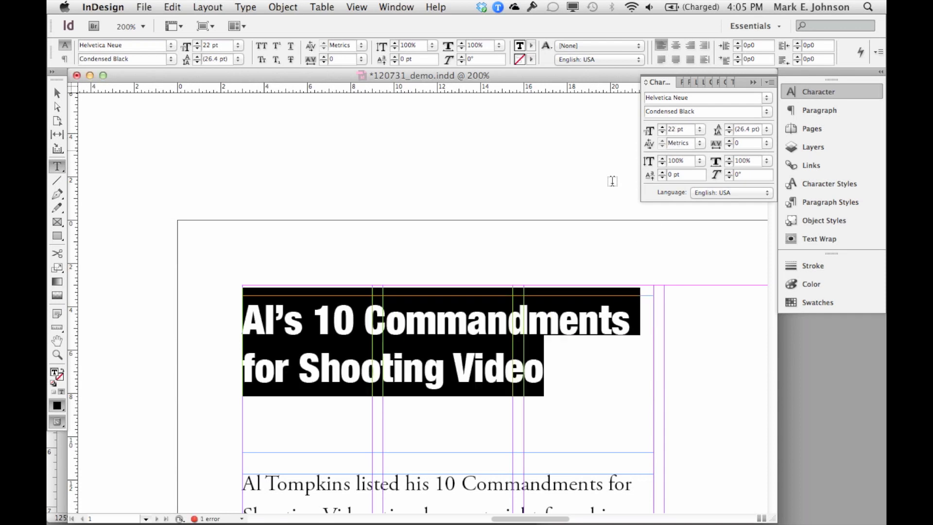
- Set the leading of the whole two-line headline to 22 pt
left_click(586, 364)
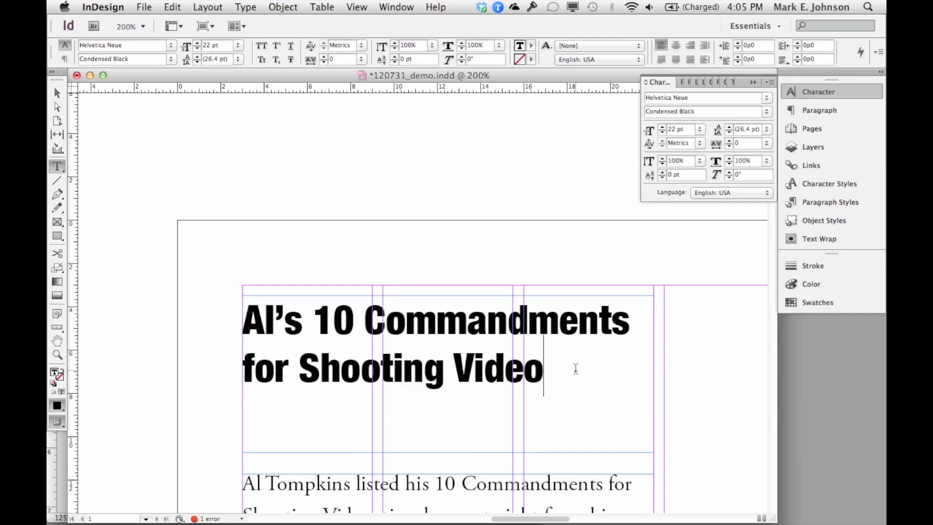
left_click_drag(567, 368, 228, 330)
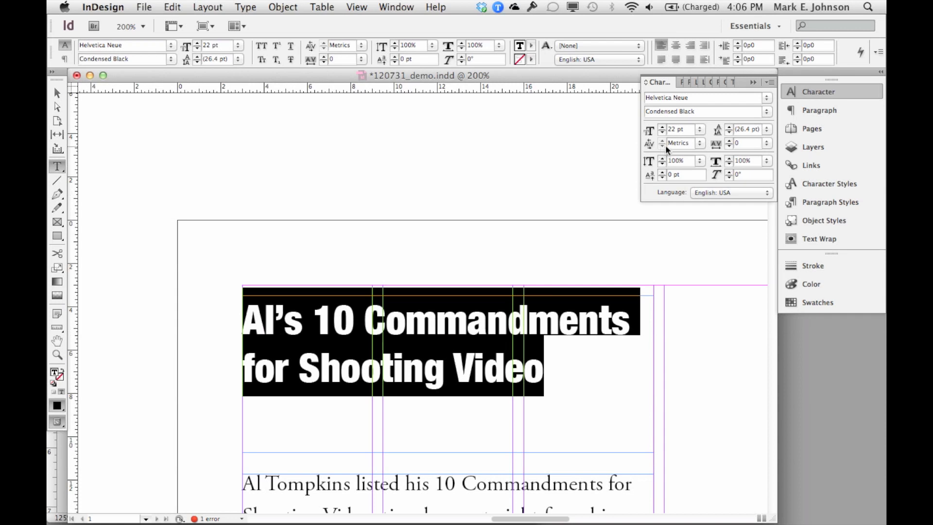
left_click(728, 131)
left_click(727, 131)
left_click(727, 132)
left_click(727, 132)
left_click(728, 131)
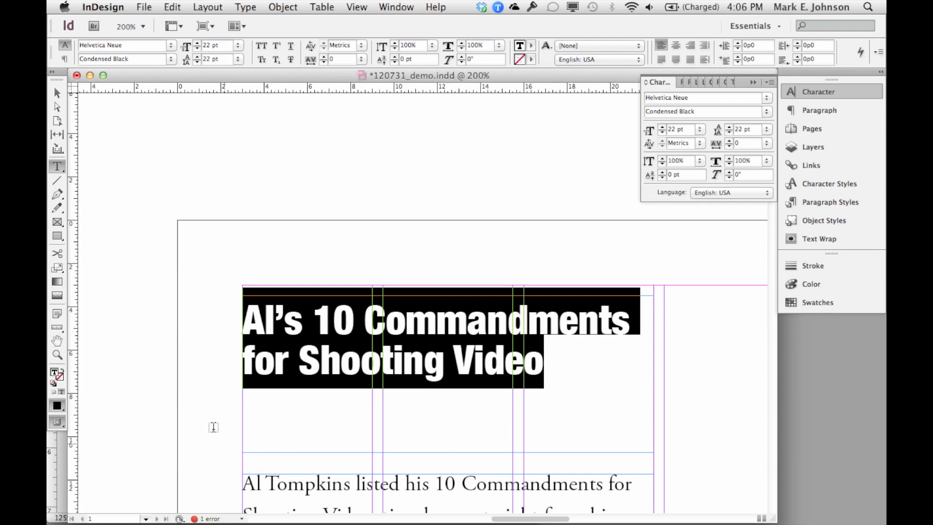
- Shorten the headline frame to about 4p2 high and extend the article frame's top edge up to about Y 8p3, just beneath it
left_click(55, 86)
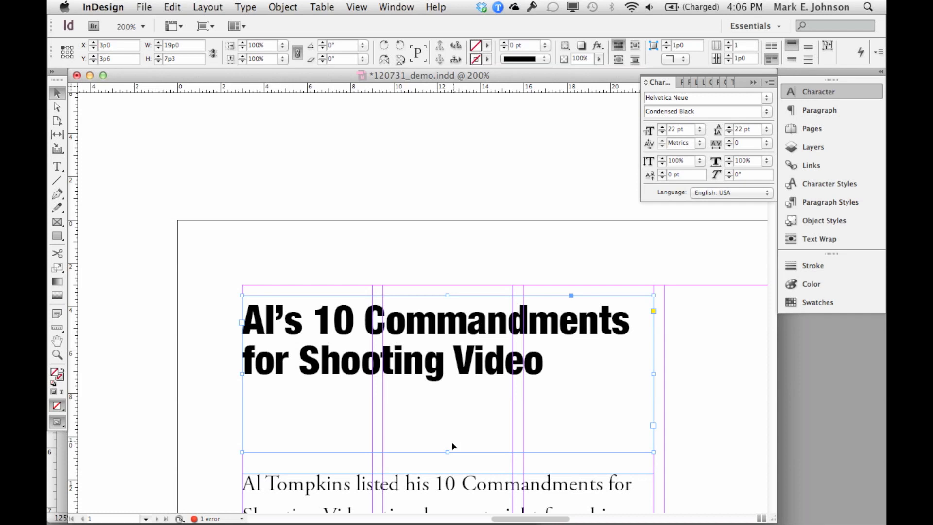
left_click_drag(447, 451, 451, 386)
left_click(455, 484)
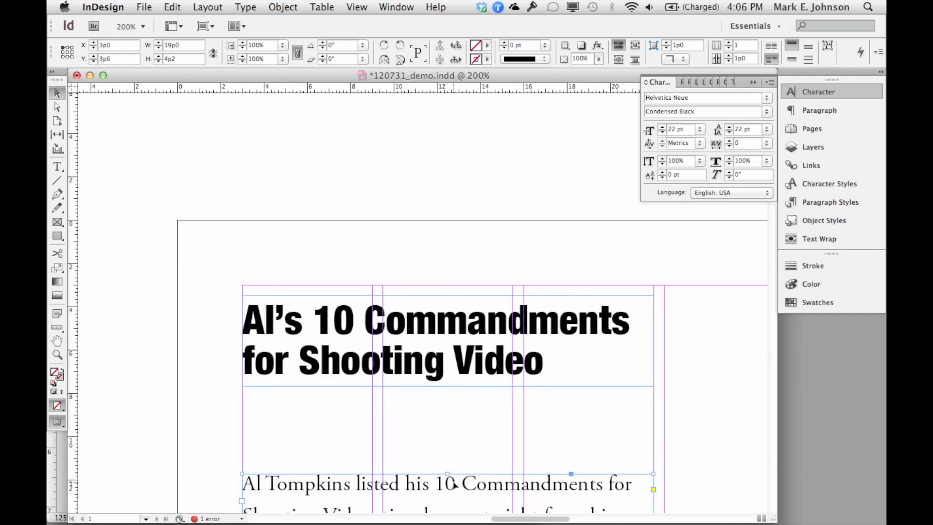
left_click_drag(448, 473, 452, 398)
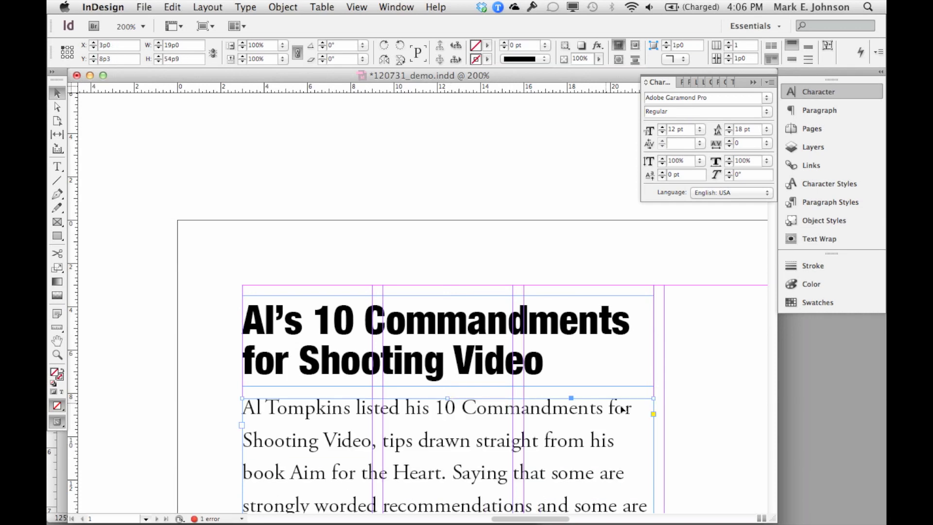
scroll(253, 402, "down", 10)
scroll(252, 402, "up", 6)
key("super+0")
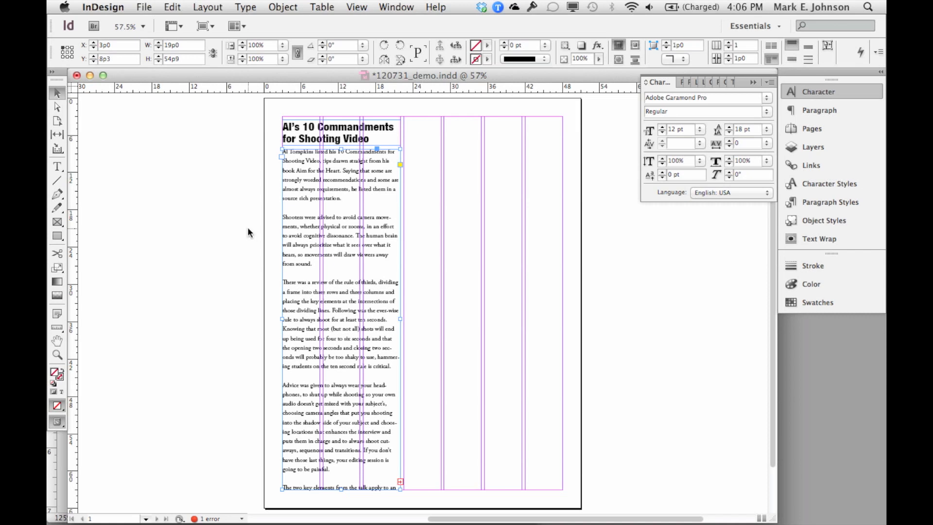
- Draw a rectangular picture frame about 19p6 by 22p3 beside the article and place 120520_Grand_Canyon_0267.jpg in it
left_click(59, 225)
mouse_move(421, 204)
left_mouse_down()
mouse_move(527, 291)
mouse_move(543, 342)
left_mouse_up()
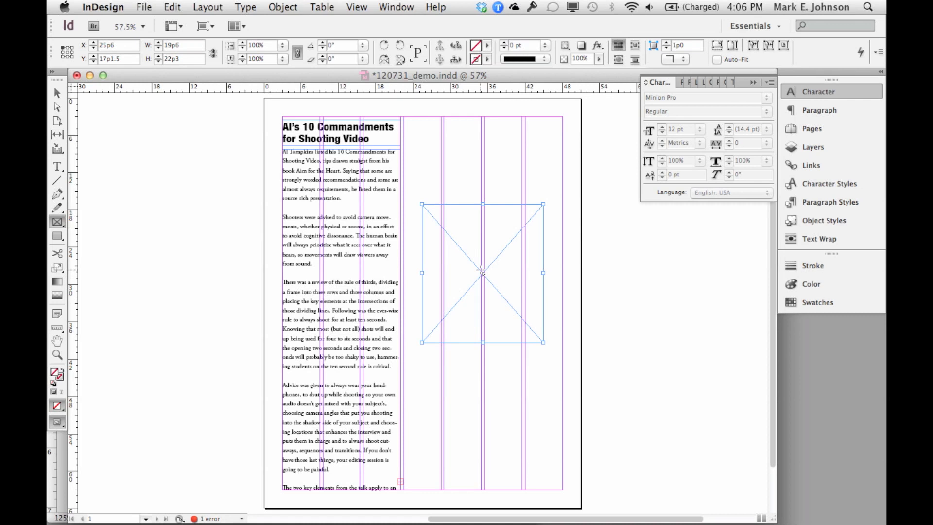
key("super+d")
left_click(374, 113)
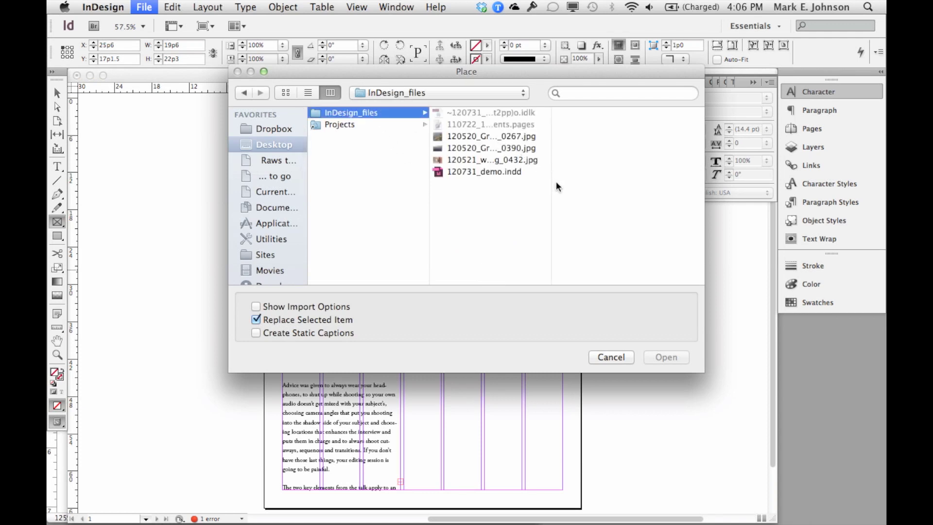
left_click_drag(554, 183, 664, 184)
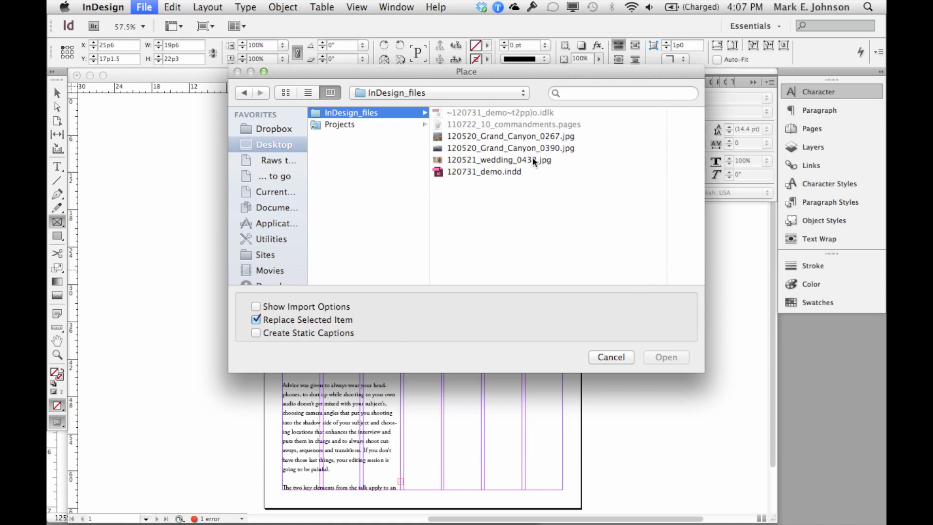
left_click(523, 138)
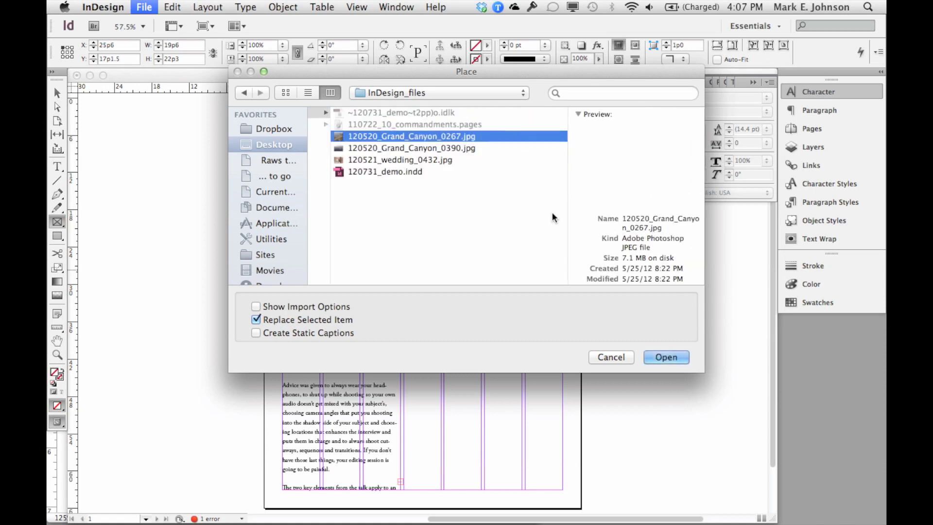
left_click(647, 355)
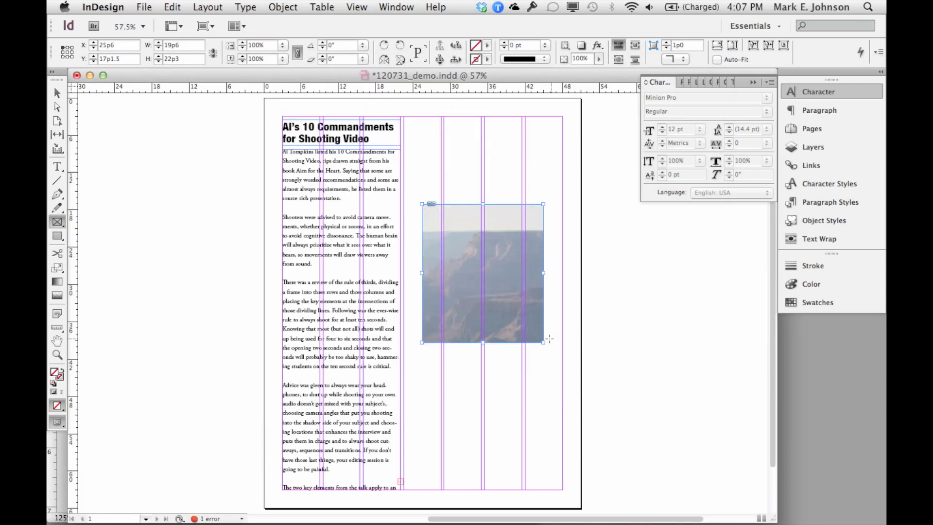
- Enlarge the photo frame to expose more of the picture and apply Fit Frame to Content
left_click(57, 92)
left_click_drag(543, 343, 733, 479)
left_click_drag(663, 353, 482, 271)
left_click_drag(559, 398, 755, 499)
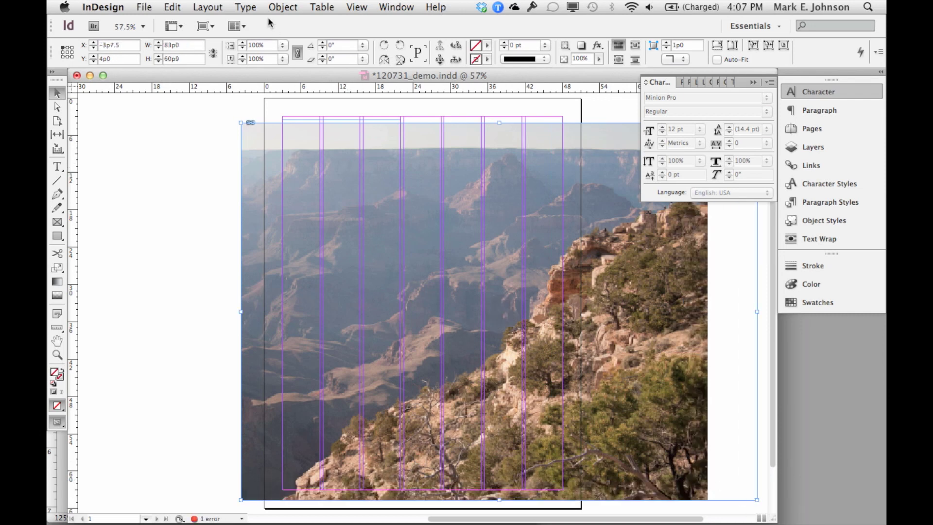
left_click(282, 7)
mouse_move(335, 217)
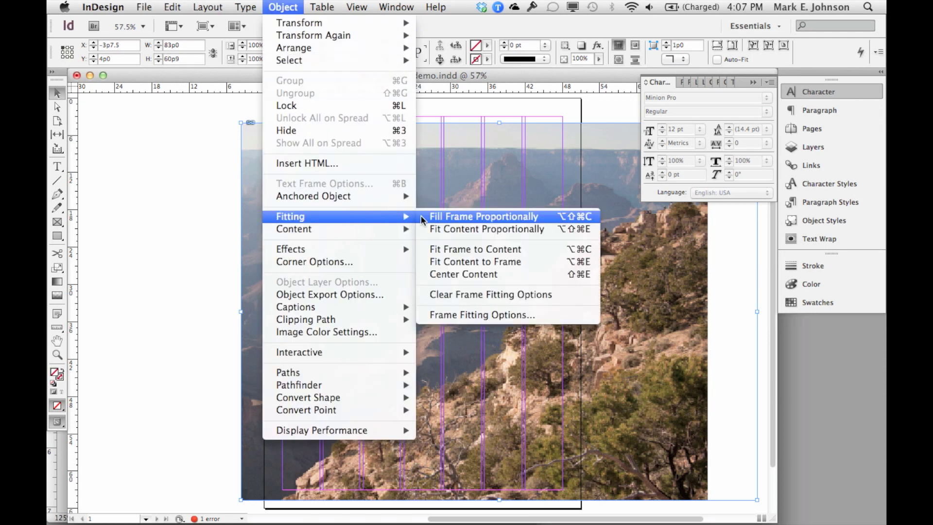
left_click(474, 250)
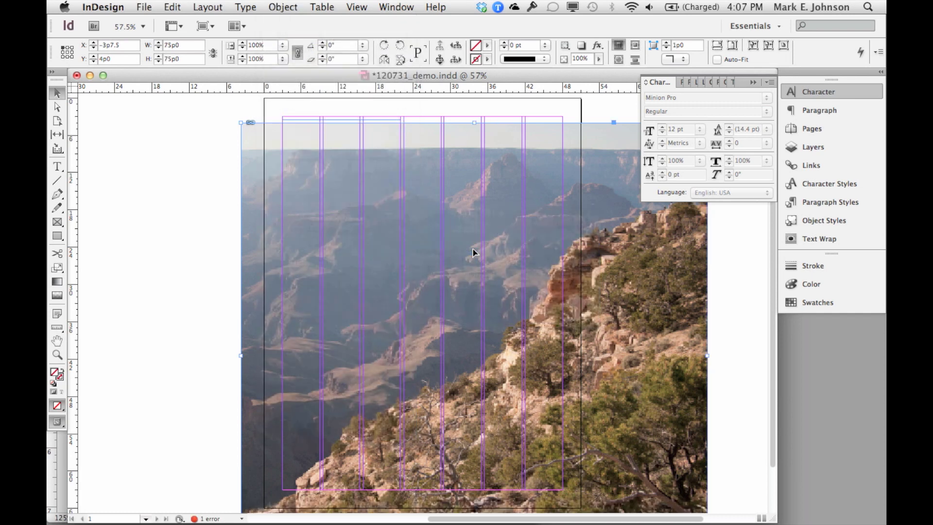
- Try cropping the repositioned photo's frame to about 41p0 wide and refit the frame to its content
left_click_drag(383, 157, 312, 129)
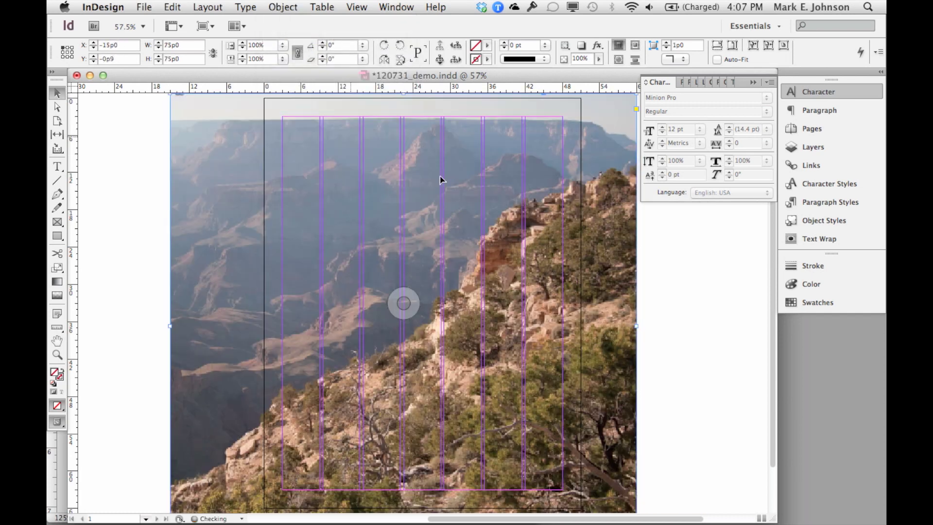
left_click_drag(613, 320, 616, 245)
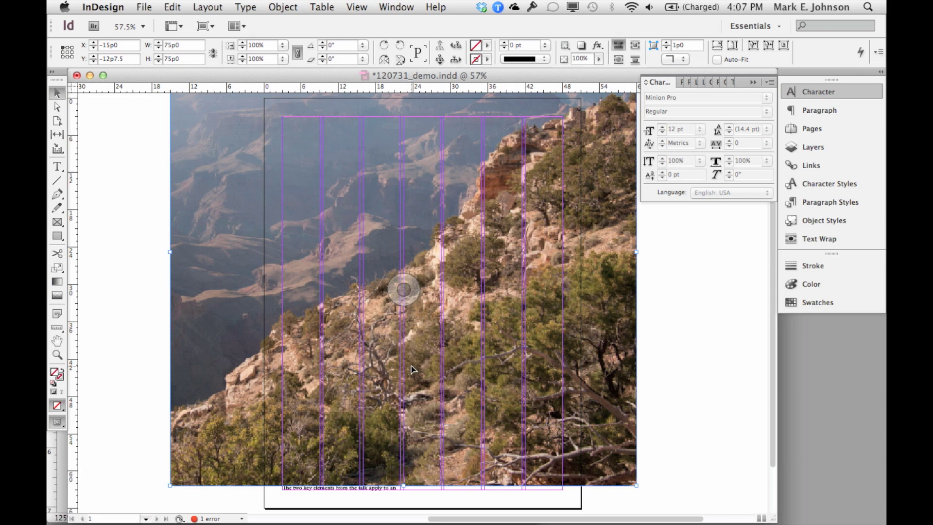
left_click_drag(637, 483, 426, 483)
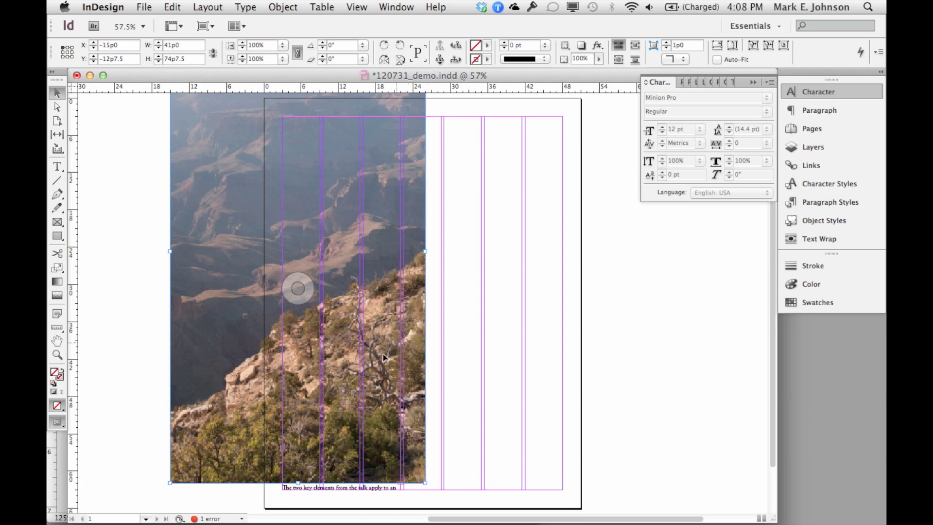
key("super+alt+c")
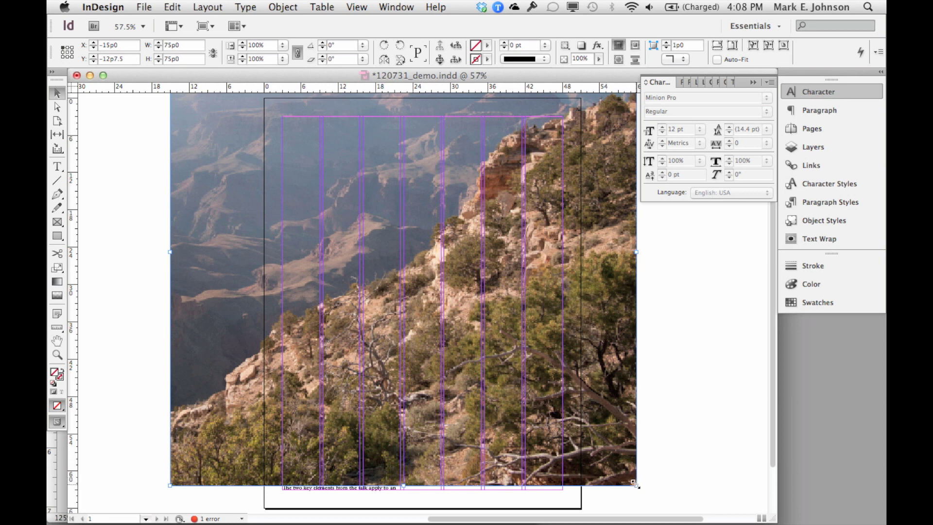
- Scale the photo and its frame proportionally to 19p0 by 19p0 and position it at X 16p0, overlapping the article text
left_click_drag(634, 482, 392, 235)
left_click_drag(214, 142, 484, 321)
left_click_drag(655, 415, 556, 331)
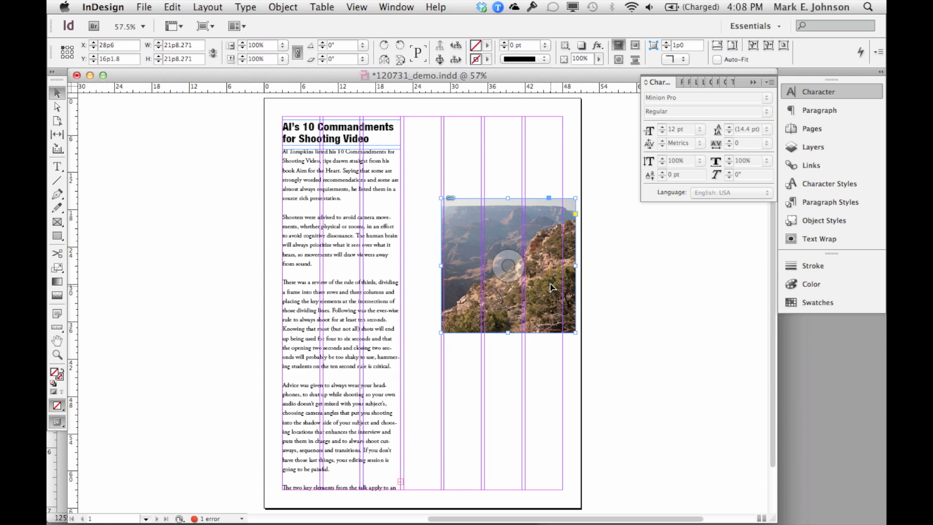
left_click_drag(553, 282, 472, 284)
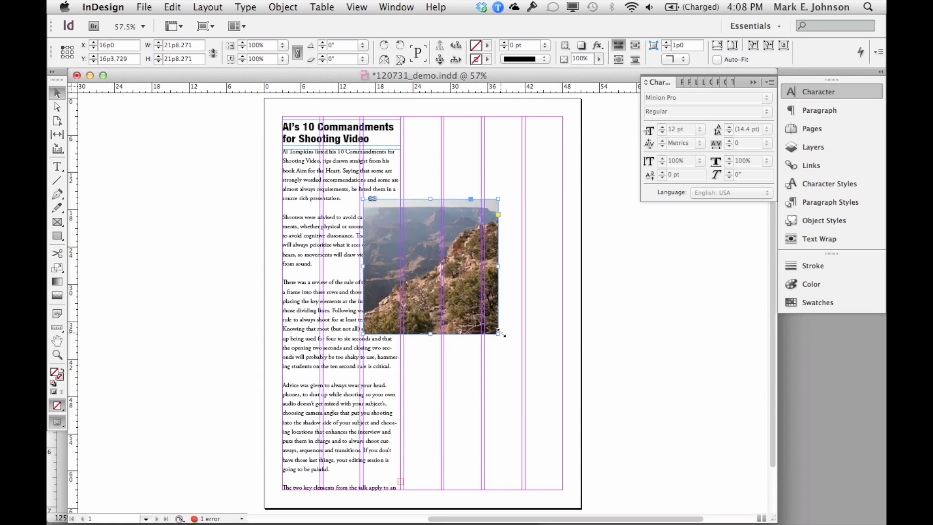
left_click_drag(499, 333, 479, 316)
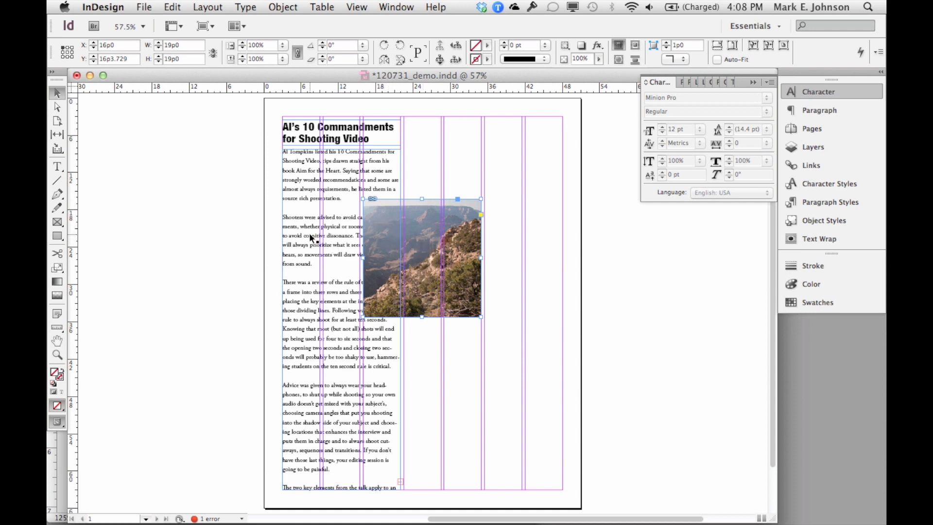
- Send the Grand Canyon photo backward one level and all the way to the back, behind the article text
left_click(273, 6)
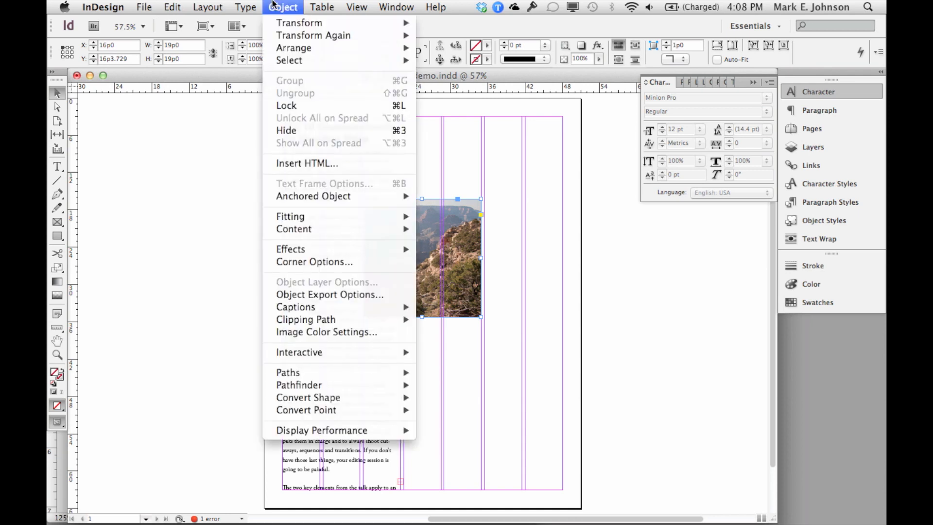
mouse_move(226, 5)
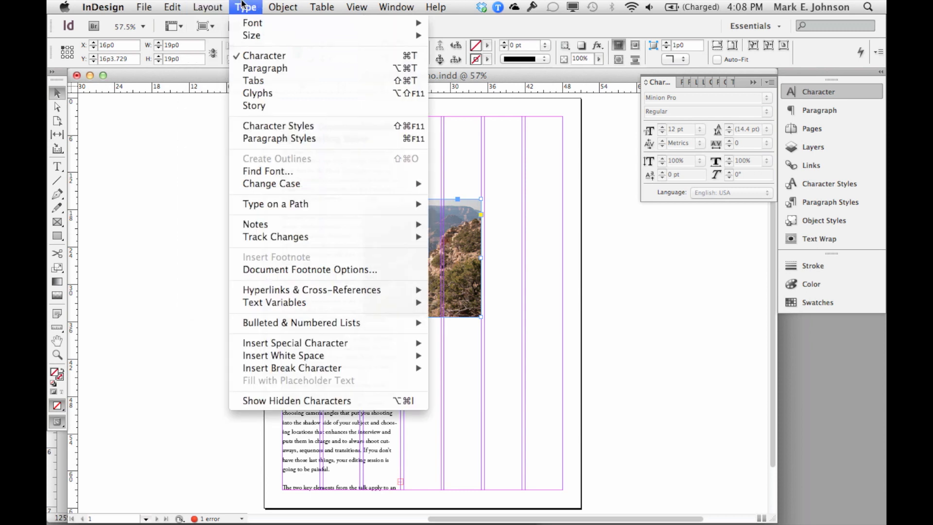
mouse_move(271, 4)
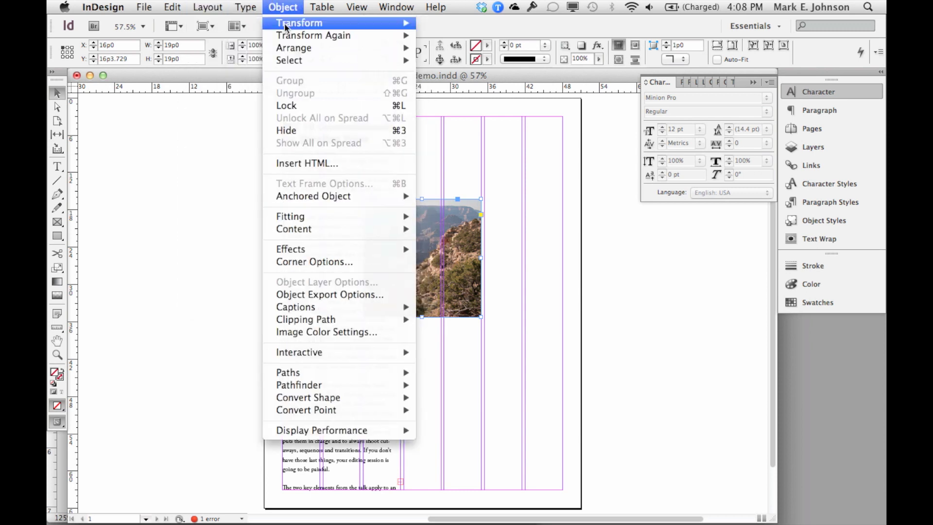
mouse_move(299, 52)
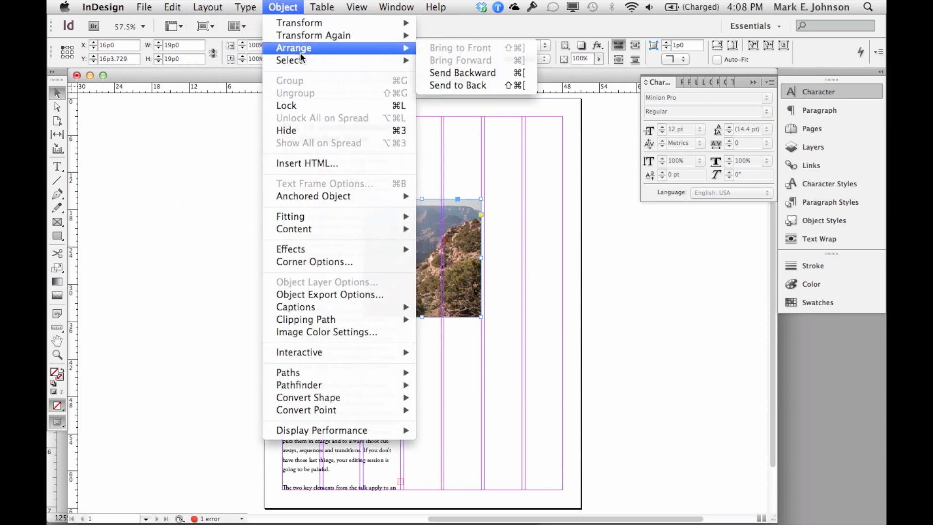
left_click(447, 72)
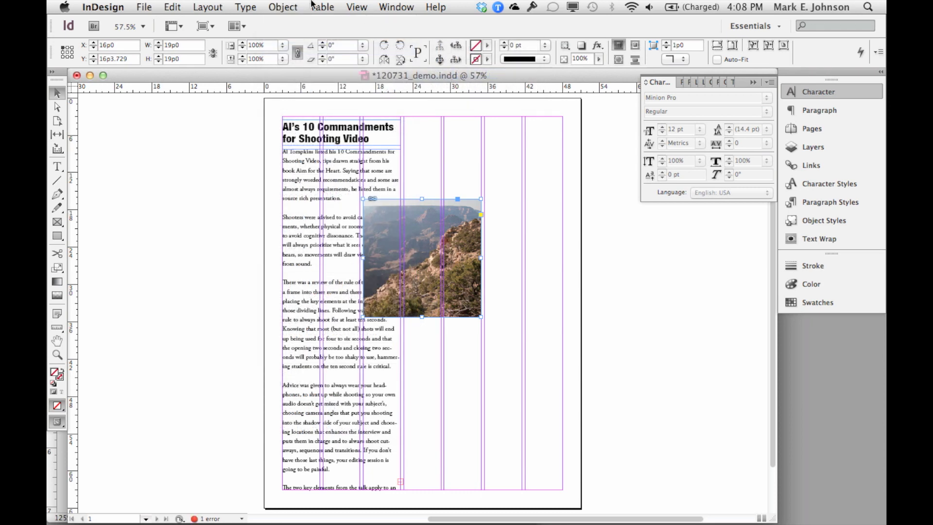
left_click(283, 7)
mouse_move(379, 48)
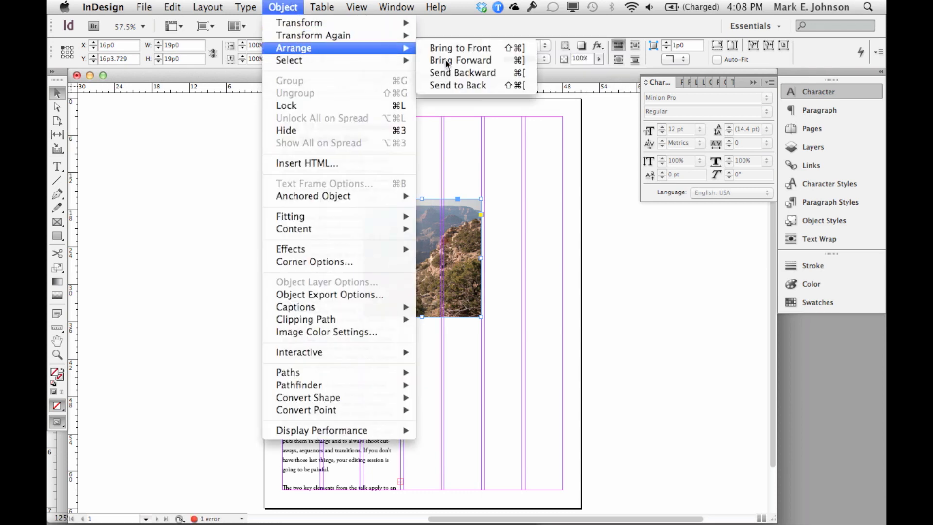
left_click(459, 85)
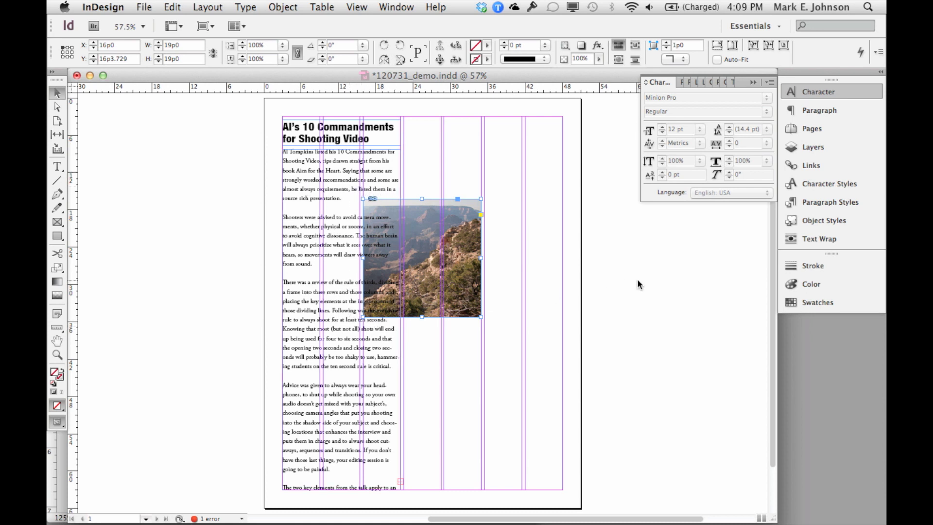
- Wrap the article text around the photo's bounding box
left_click(829, 238)
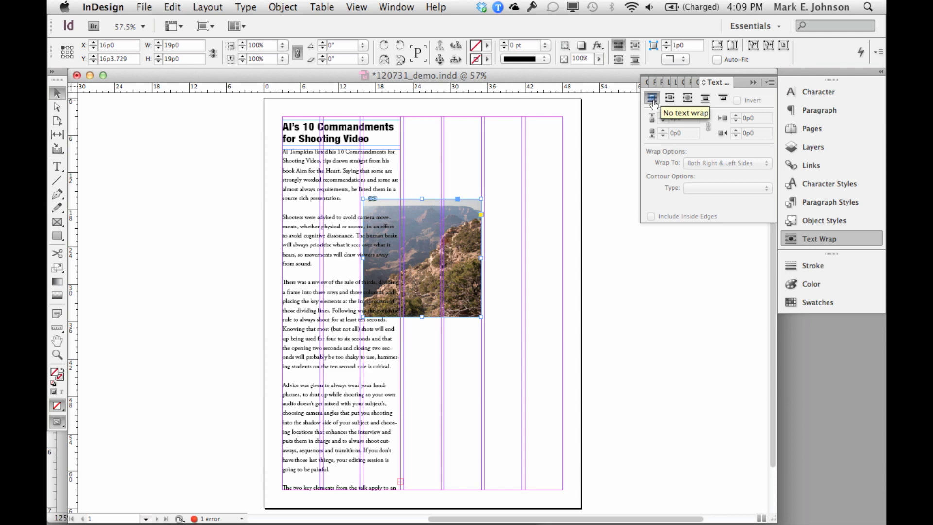
key("super+equal")
key("super+equal")
key("super+equal")
key("super+equal")
key("super+equal")
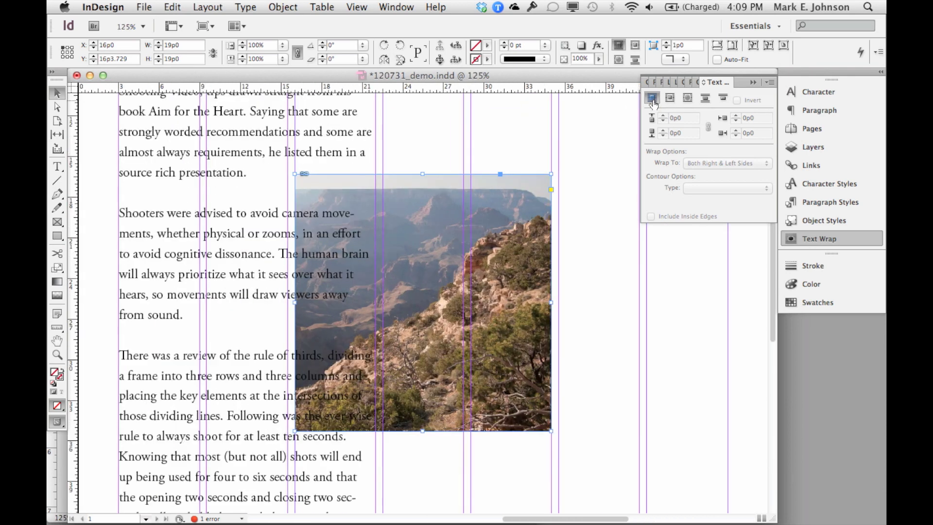
key("super+equal")
key("super+minus")
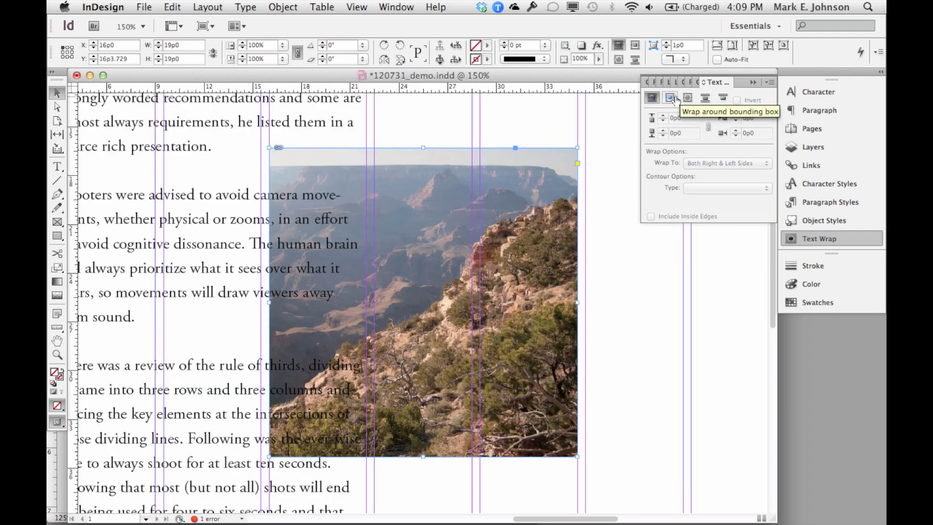
left_click(671, 98)
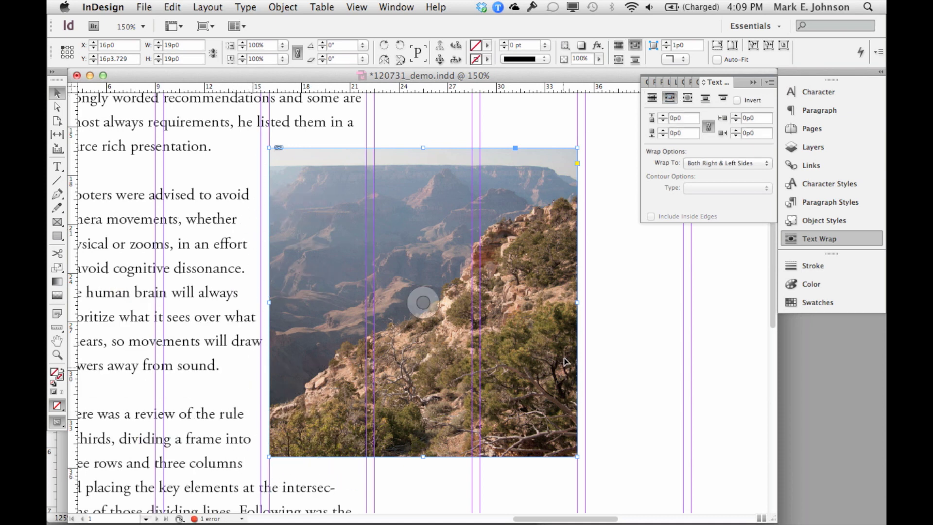
- Try the jump-object text wrap on the photo and move it to about X 9p3 within the article column
left_click(705, 98)
left_click_drag(451, 267, 341, 265)
key("super+minus")
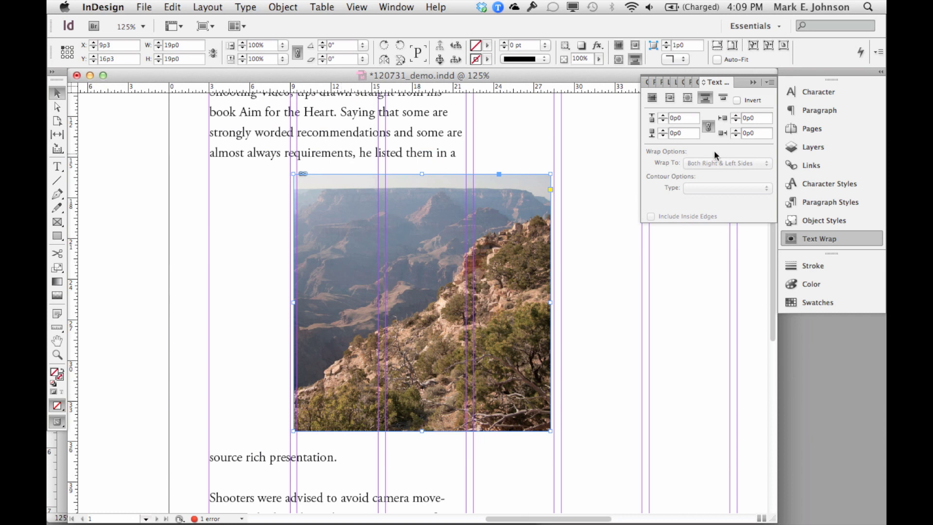
- Set the photo's text wrap to the bounding box and move the photo to X 16p0, about Y 15p7.8
left_click(670, 98)
left_click_drag(510, 240, 582, 233)
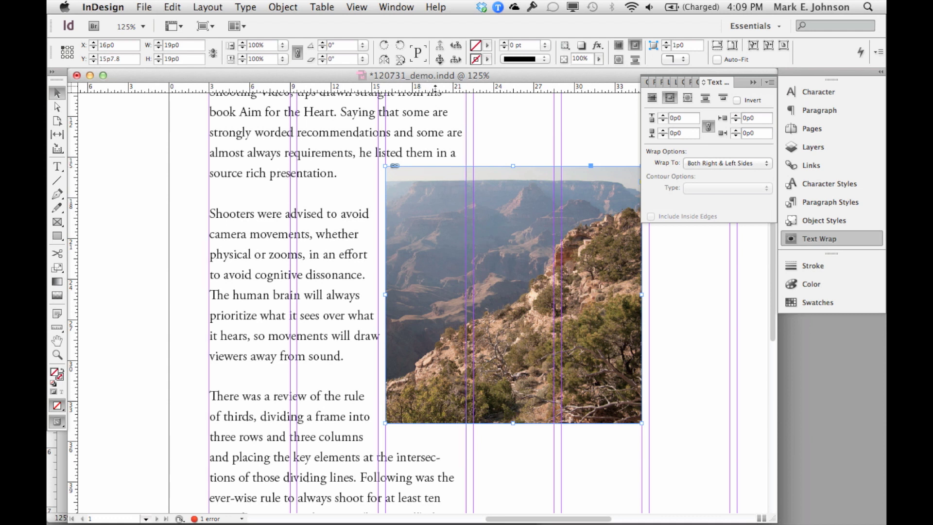
- Move the photo down to Y 16p4.8, aligning its top edge with the first paragraph's last baseline using a temporary horizontal guide
left_click_drag(435, 87, 435, 165)
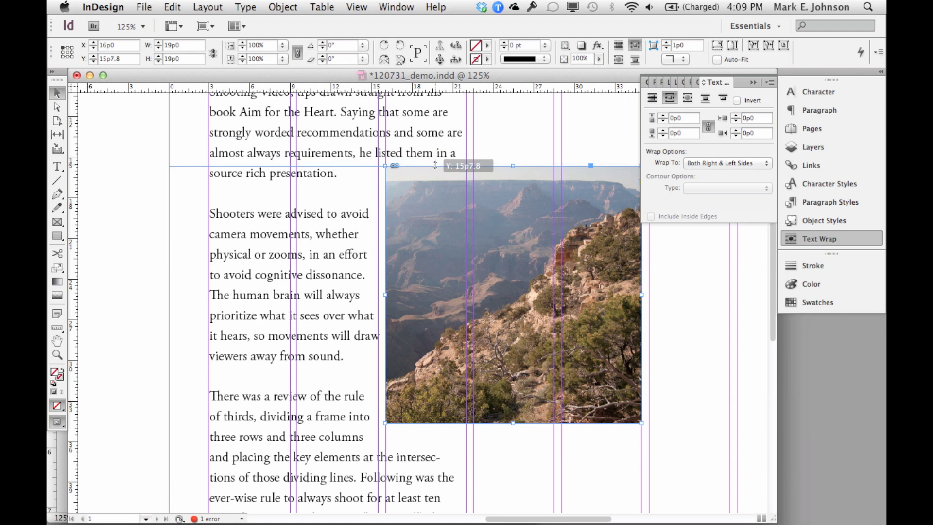
left_click_drag(435, 165, 439, 198)
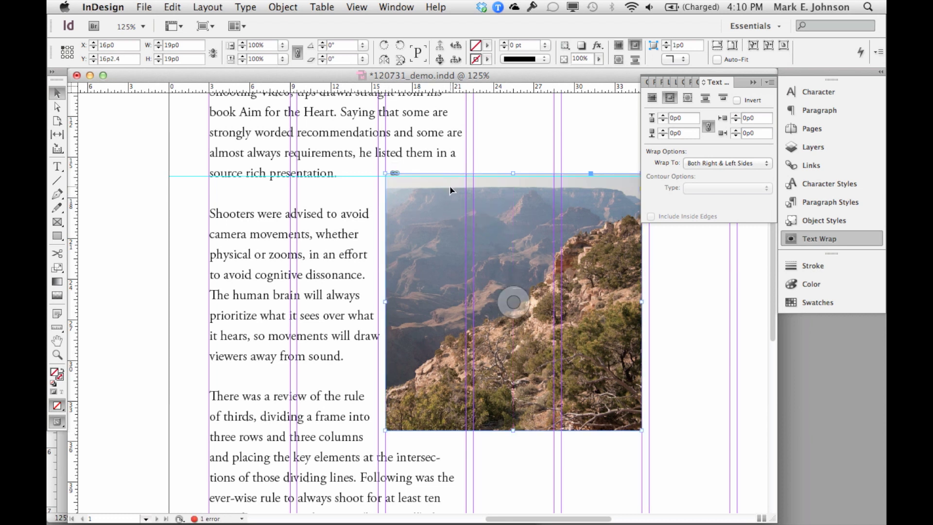
left_click_drag(450, 187, 452, 186)
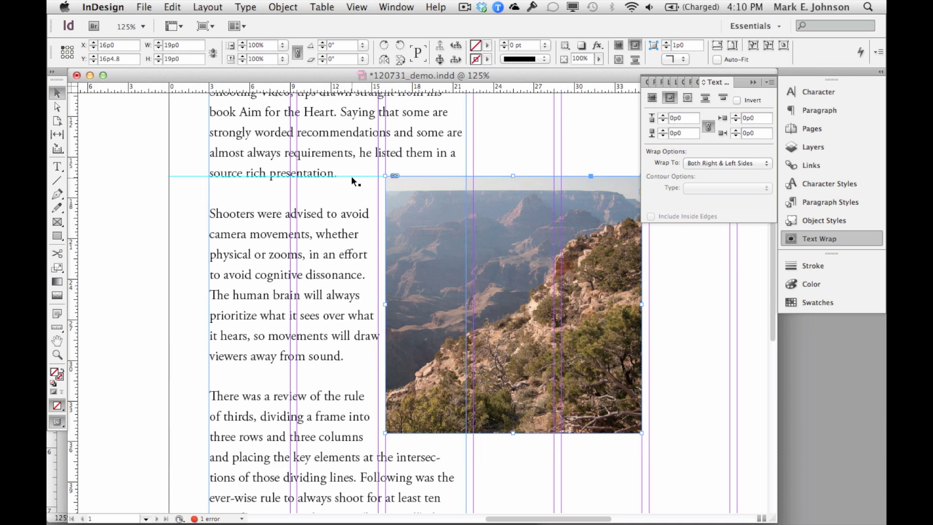
scroll(352, 176, "up", 10)
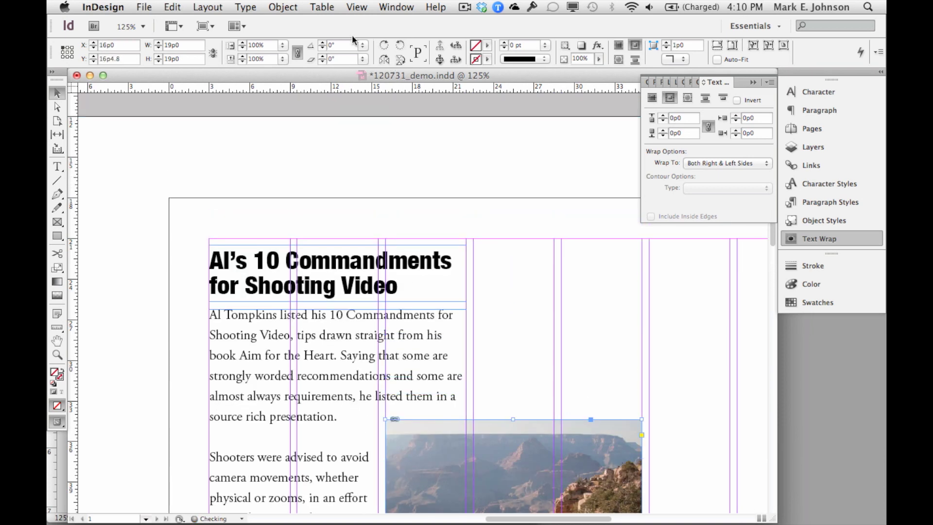
scroll(522, 384, "down", 6)
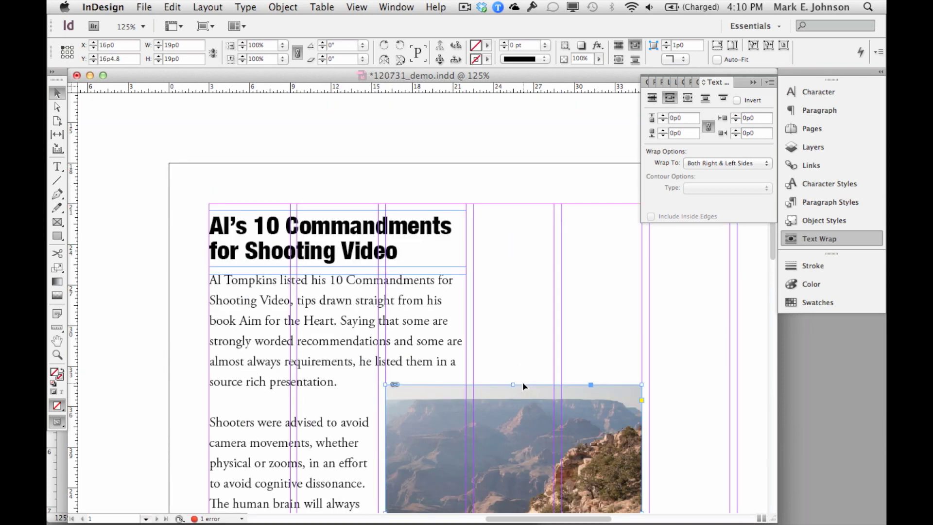
scroll(522, 383, "down", 2)
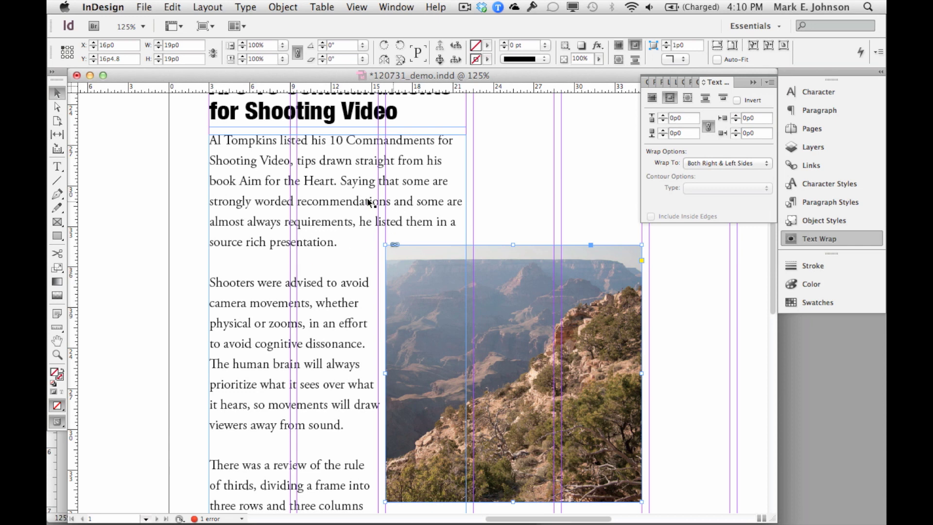
scroll(305, 217, "down", 2)
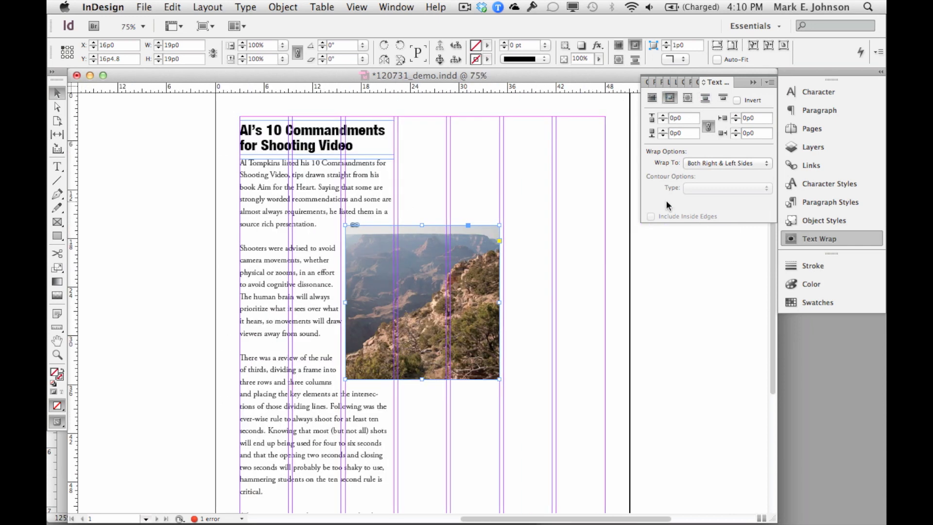
- Try centred, right, left and fully justified alignment on the article text, and leave it justified with the last line aligned left
left_click(817, 110)
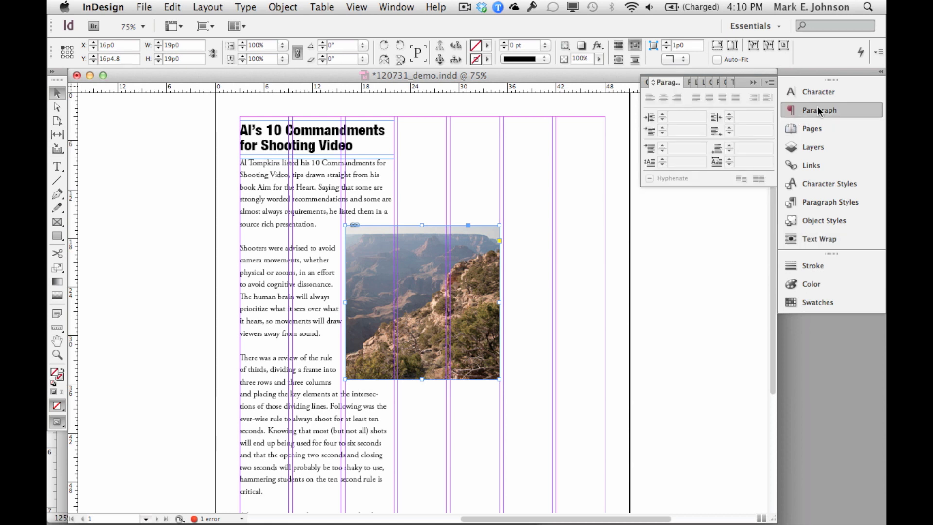
left_click(280, 230)
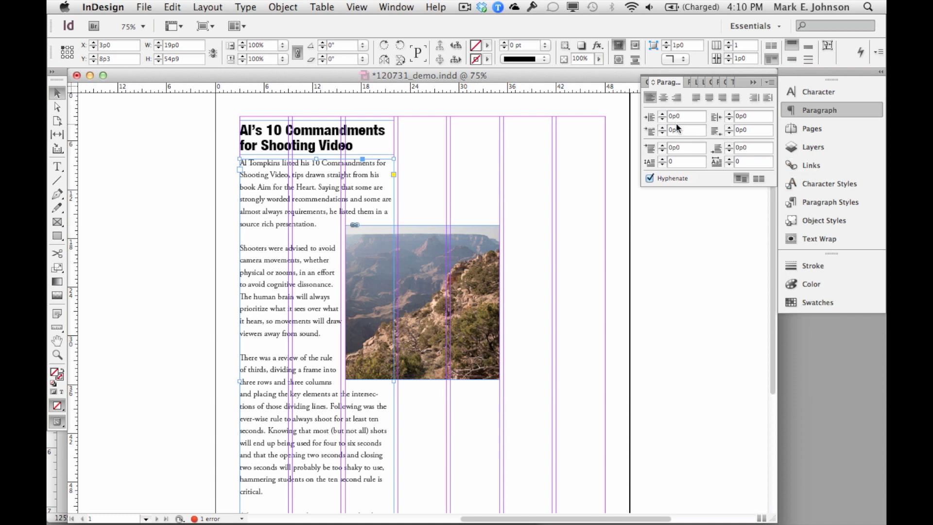
left_click(664, 98)
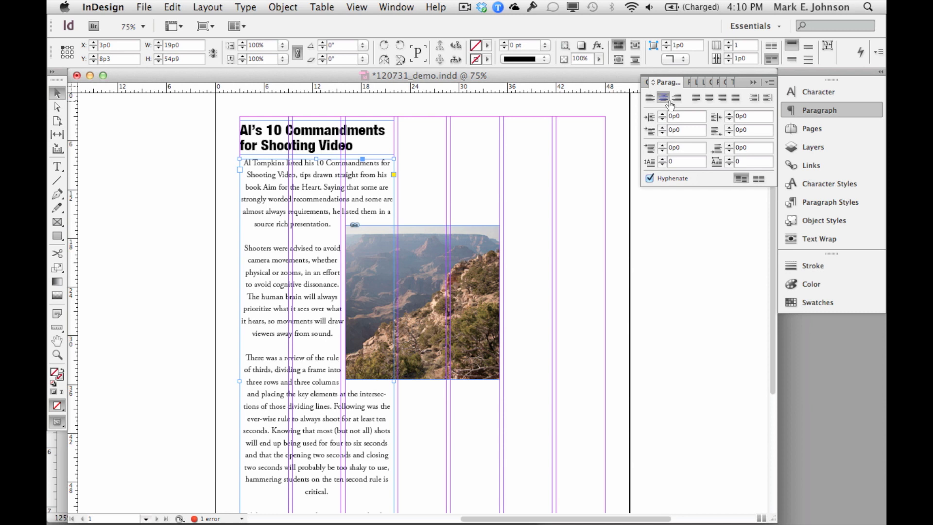
left_click(677, 98)
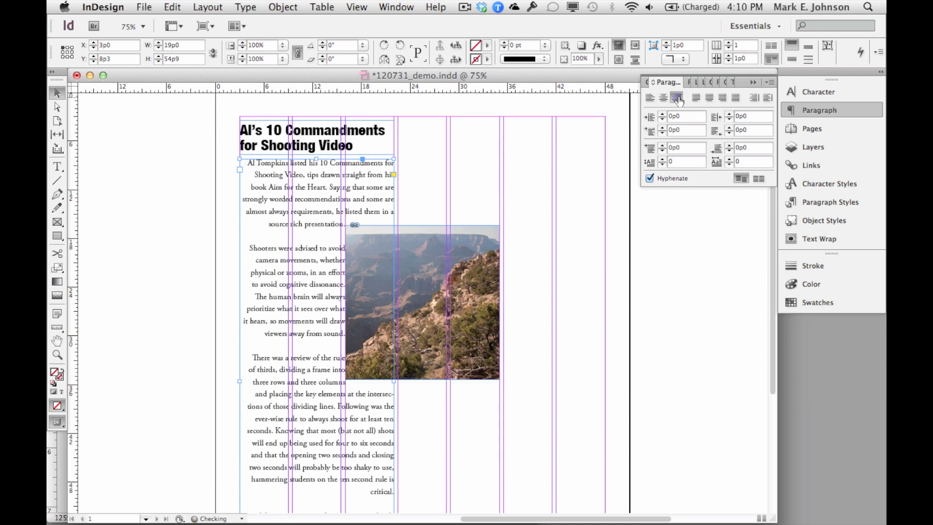
left_click(650, 98)
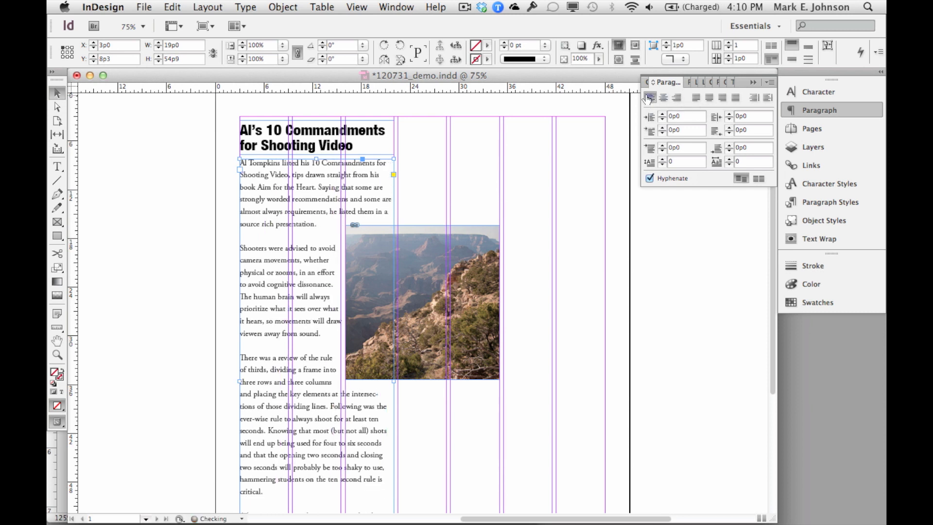
left_click(696, 100)
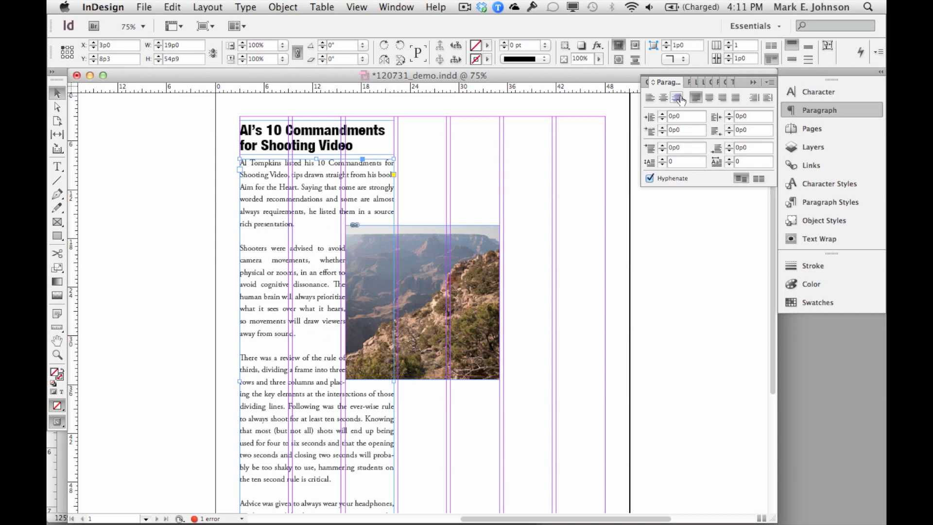
left_click(735, 99)
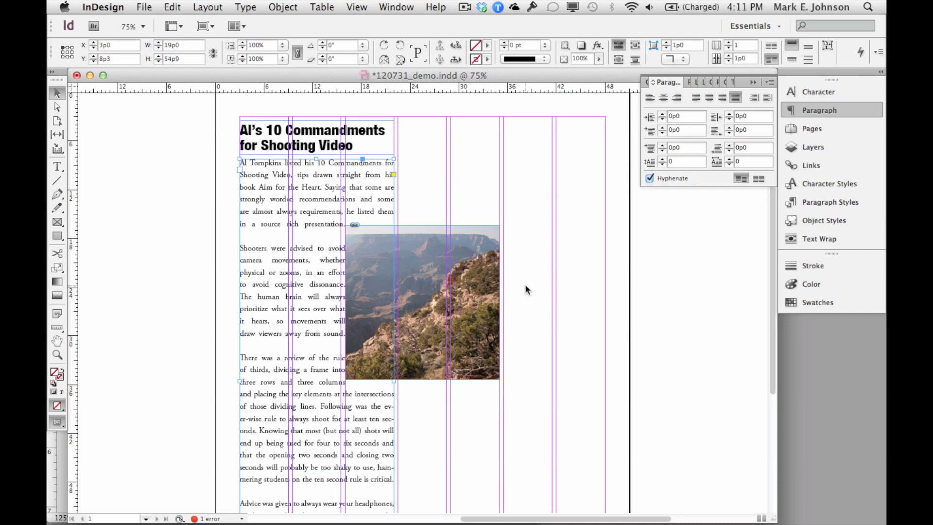
left_click(697, 99)
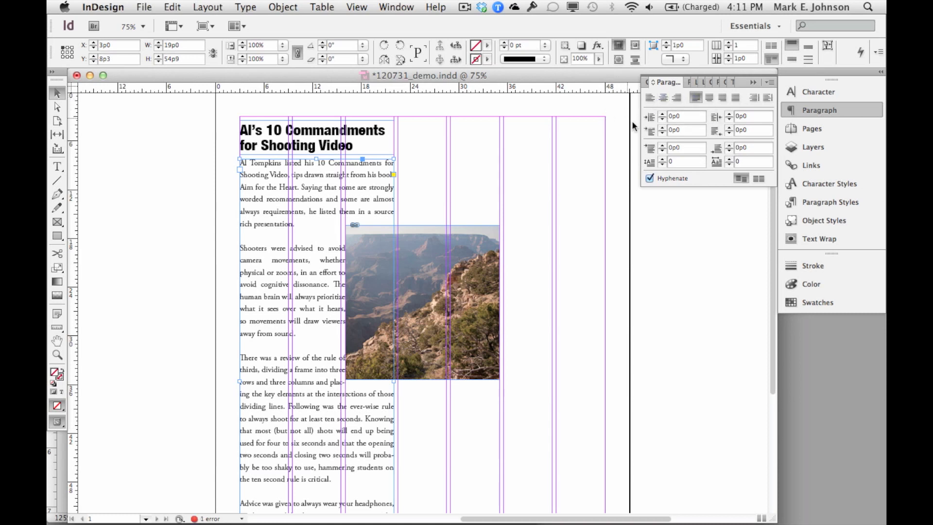
- Try a 0p7 left indent on the article text, and reduce the indent to 0p1
left_click(661, 116)
left_click(660, 116)
left_click(661, 116)
left_click(660, 116)
left_click(661, 116)
left_click(661, 116)
left_click(661, 115)
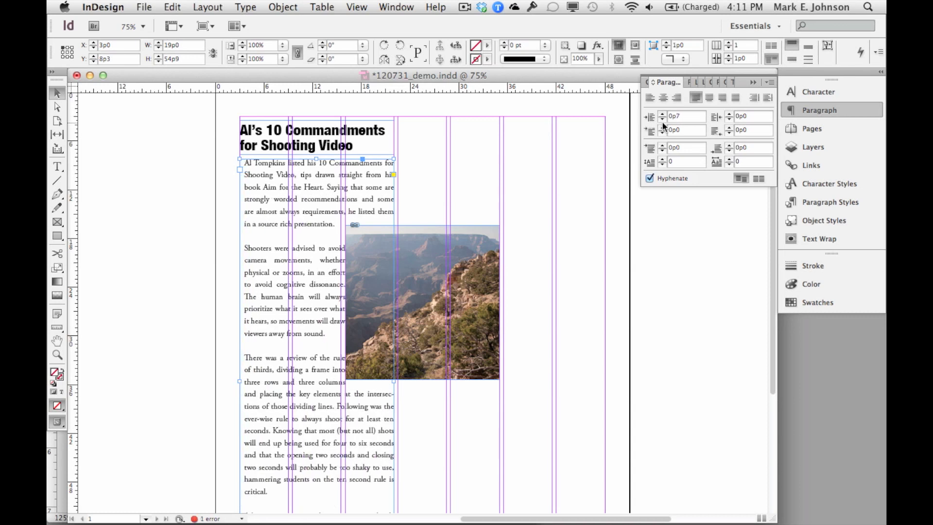
left_click(663, 119)
left_click(662, 119)
left_click(663, 119)
left_click(662, 119)
left_click(662, 119)
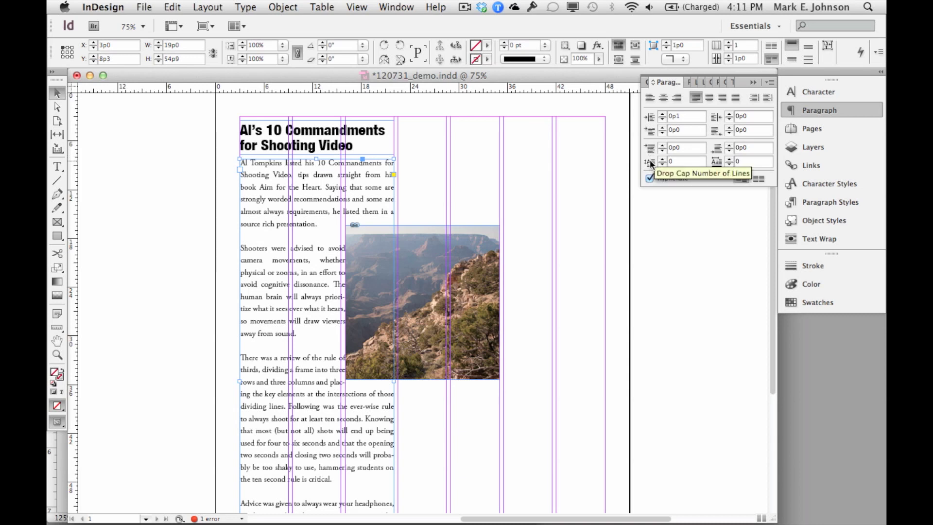
- Set the first-line left indent of all the article's paragraphs to 1p0
left_click(661, 127)
left_click(661, 127)
left_click(662, 127)
left_click(662, 127)
left_click(661, 127)
left_click(662, 127)
left_click(661, 128)
left_click(661, 128)
left_click(661, 128)
left_click(661, 127)
left_click(661, 127)
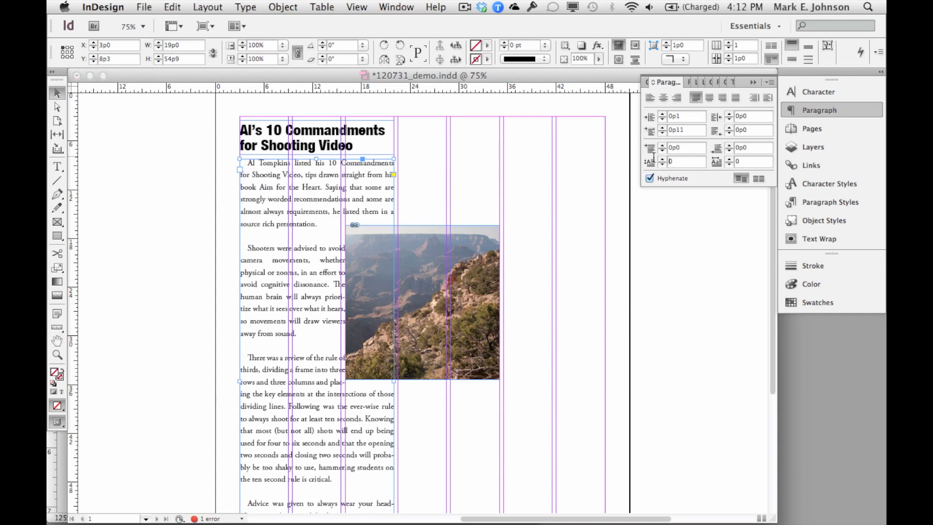
left_click(653, 158)
left_click(662, 127)
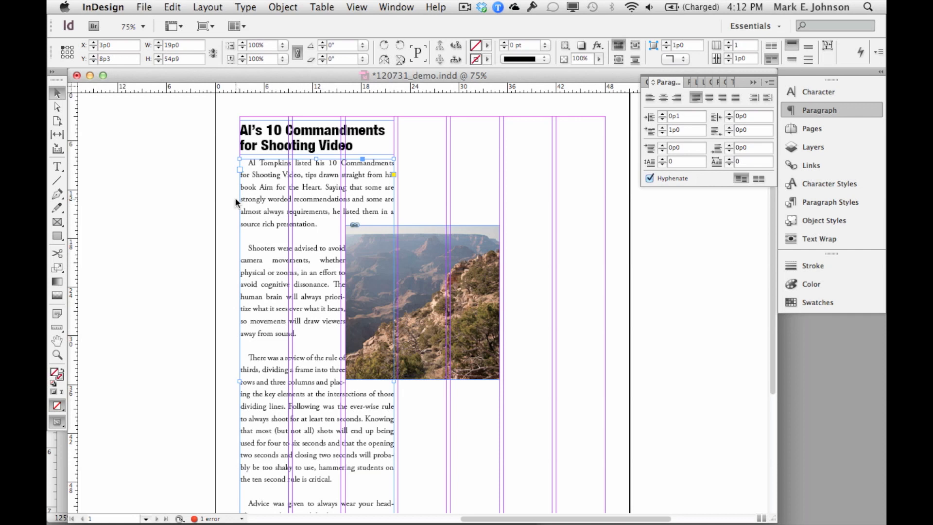
- Select the article's first paragraph and set its first-line left indent to 0
double_click(272, 196)
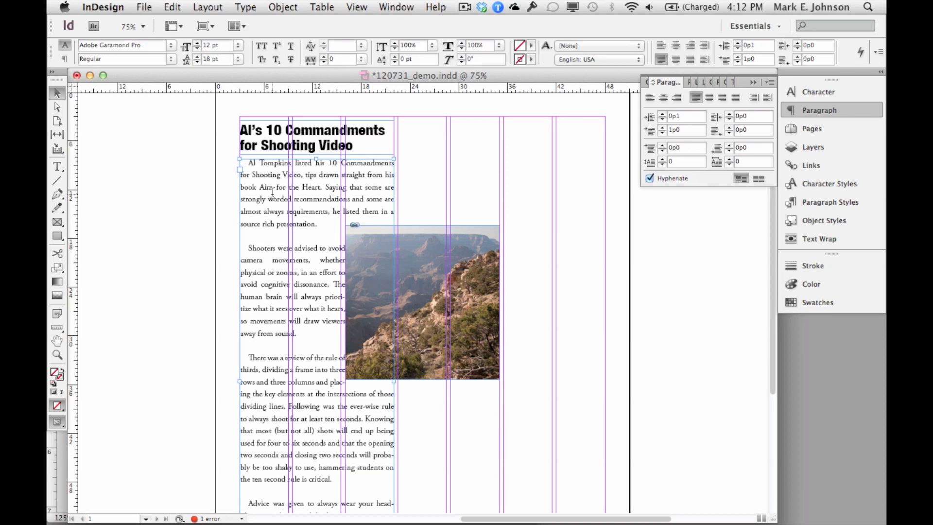
triple_click(272, 197)
left_click(273, 193)
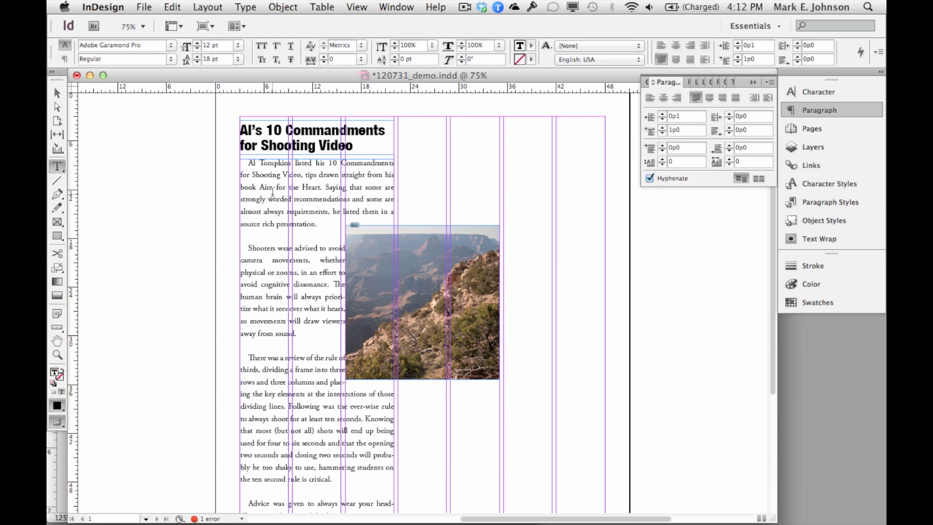
triple_click(272, 193)
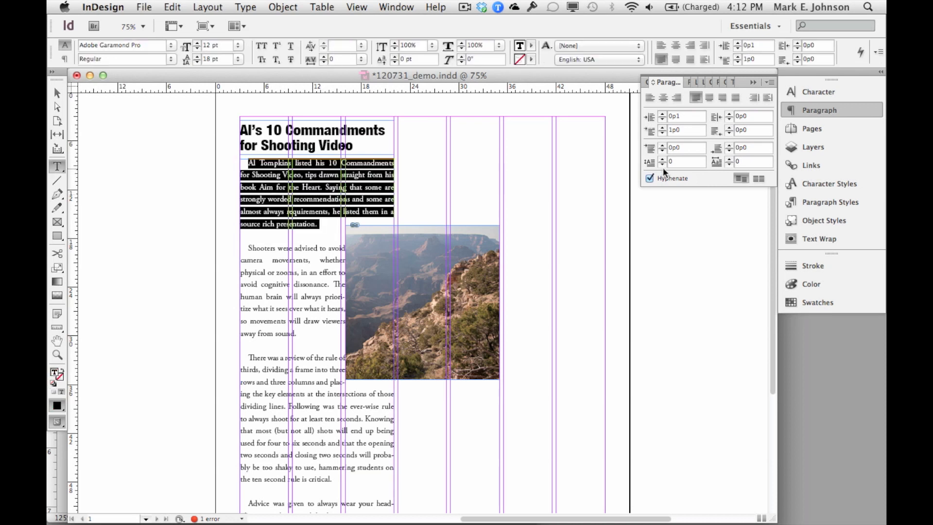
double_click(683, 130)
type("0")
key("Tab")
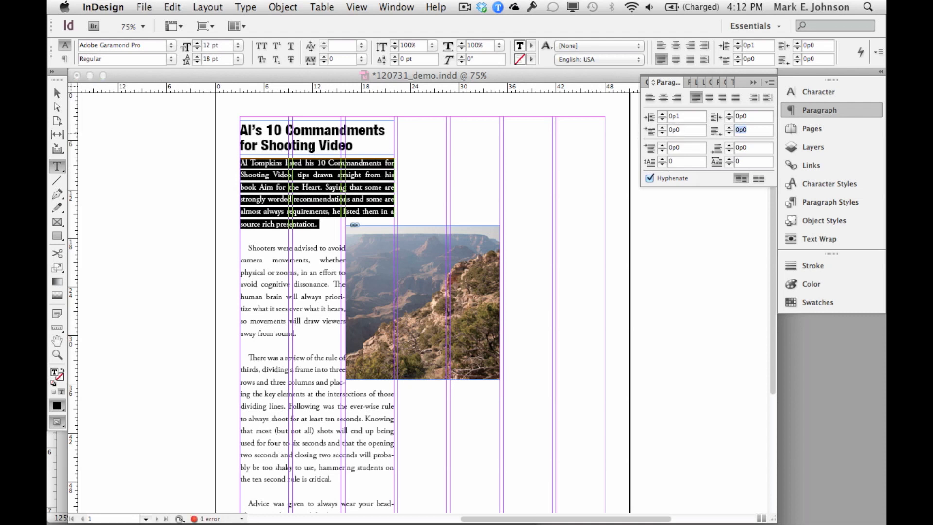
- Try a first-line indent of -0p2 on the first paragraph, keep it at -0p1, and raise the left indent to 1p1
left_click(661, 132)
left_click(661, 133)
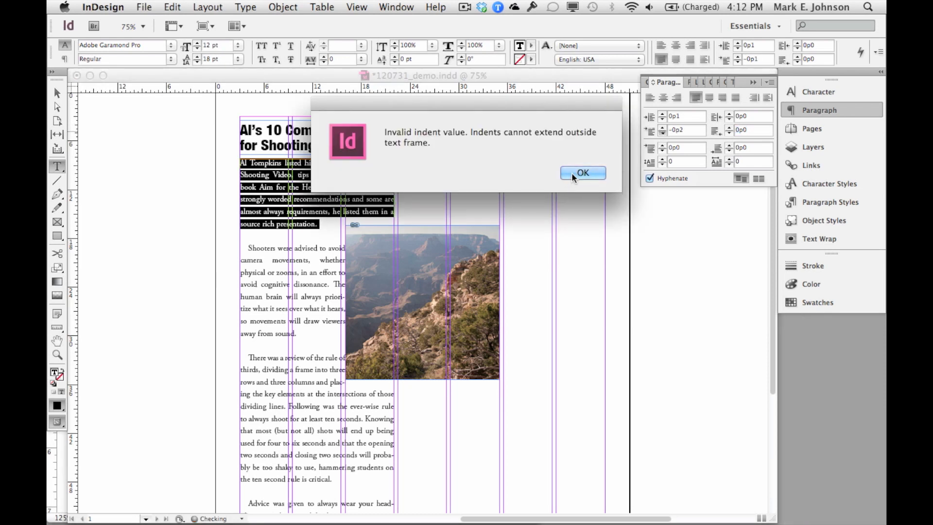
left_click(578, 173)
left_click(662, 113)
left_click(662, 113)
left_click(662, 114)
left_click(662, 113)
left_click(662, 114)
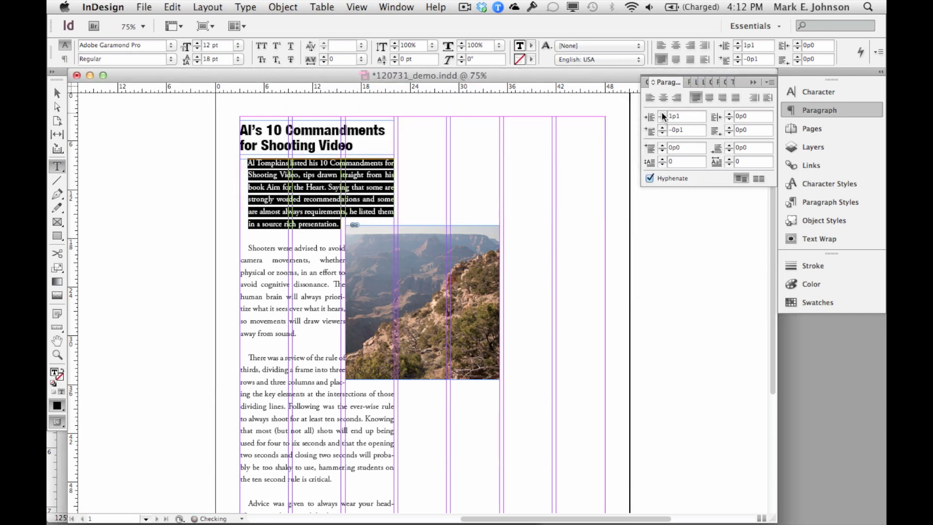
- Give the first paragraph a hanging indent with a left indent of 1p0 and a first-line indent of -1p0
left_click(662, 133)
left_click(662, 133)
left_click(662, 133)
left_click(662, 133)
left_click(662, 133)
left_click(663, 133)
left_click(662, 133)
left_click(662, 133)
left_click(662, 133)
left_click(662, 133)
left_click(662, 133)
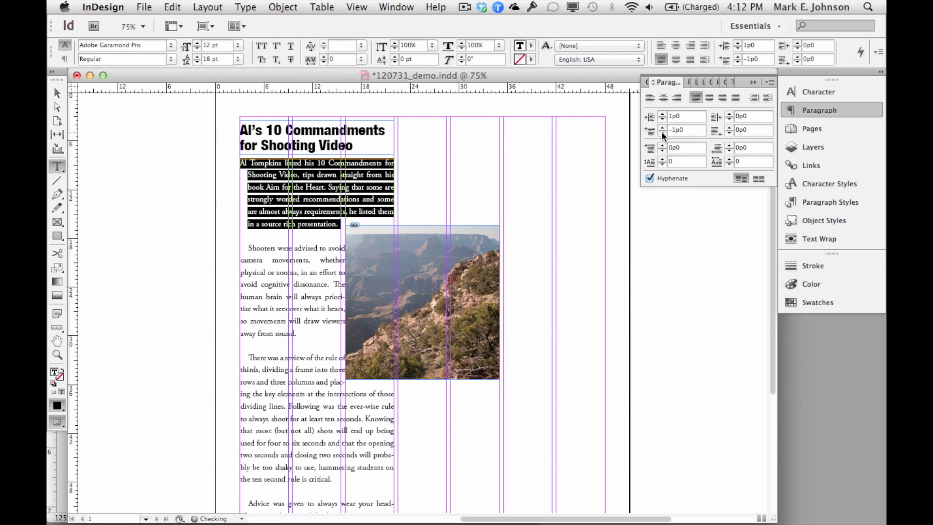
left_click(404, 169)
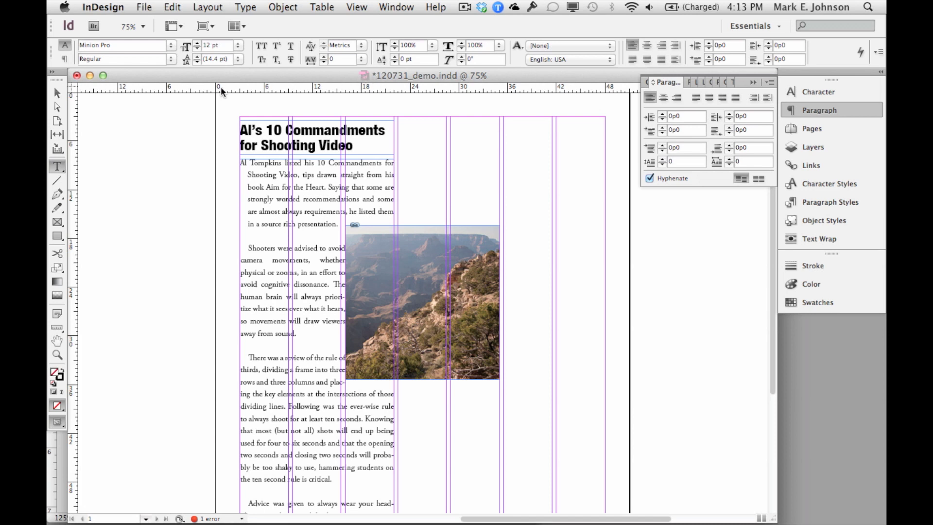
- Save the document and start packaging it
key("super+s")
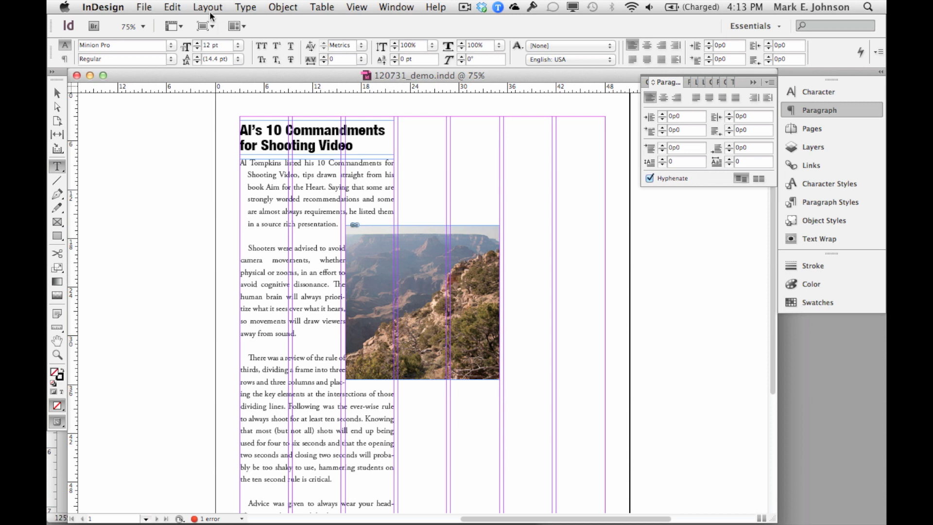
left_click(152, 5)
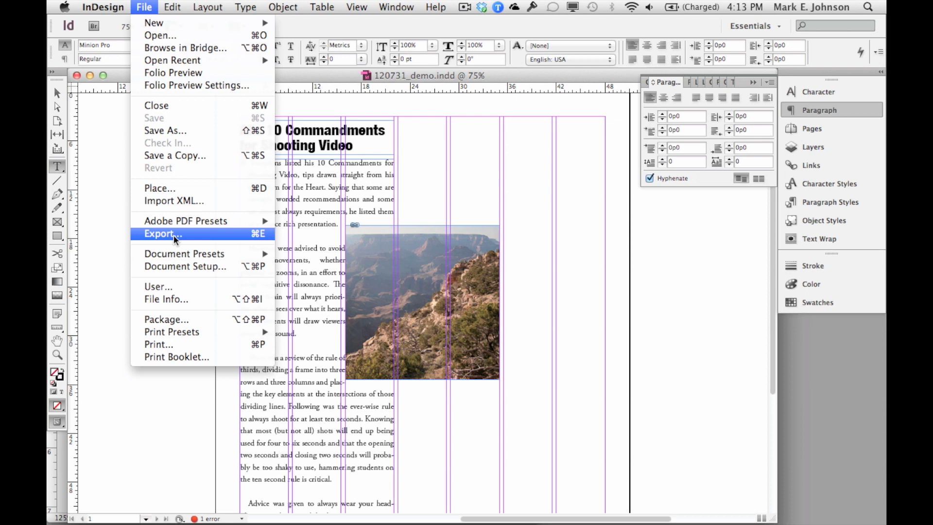
left_click(194, 320)
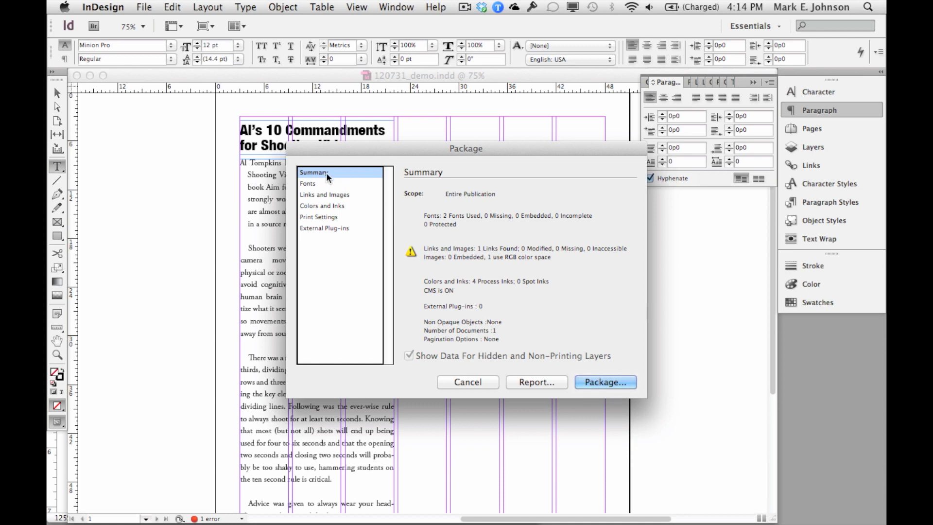
- Review the package's Fonts, Links and Images, Colors and Inks, Print Settings and External Plug-ins sections
left_click(325, 186)
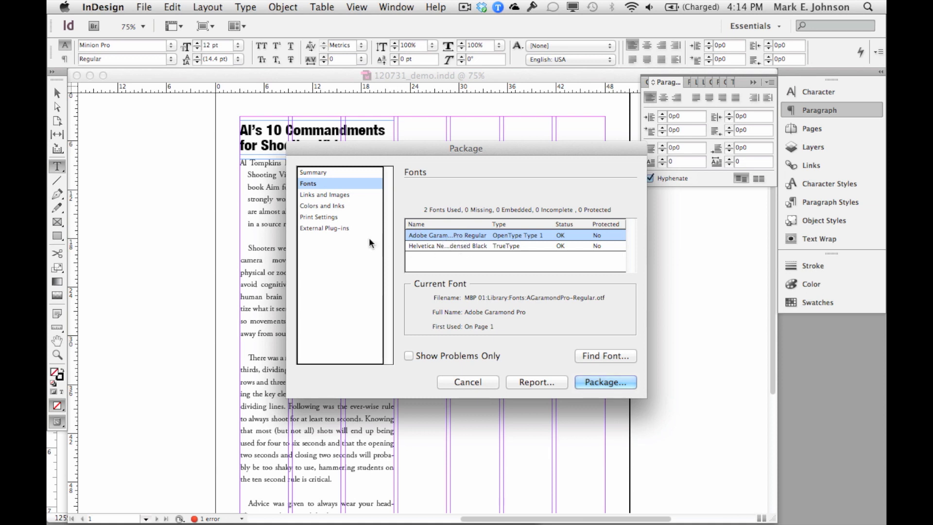
left_click(341, 194)
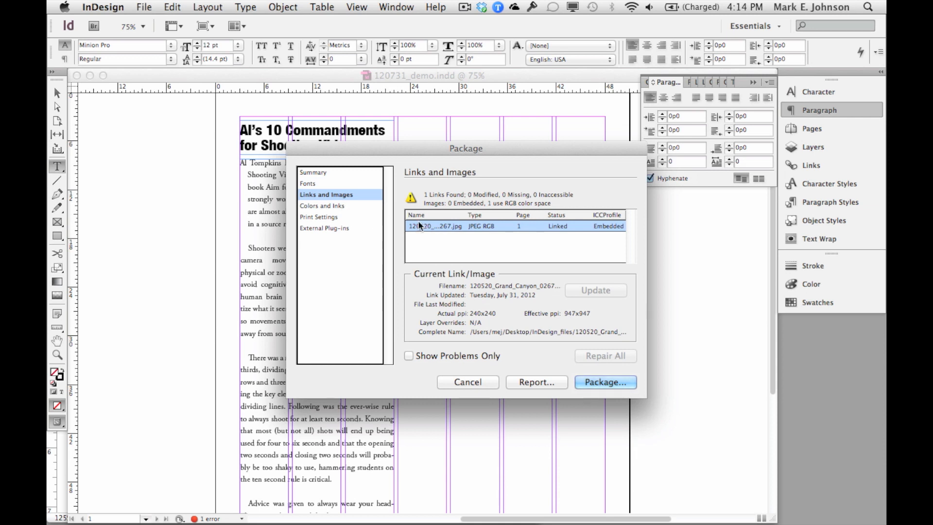
left_click(353, 204)
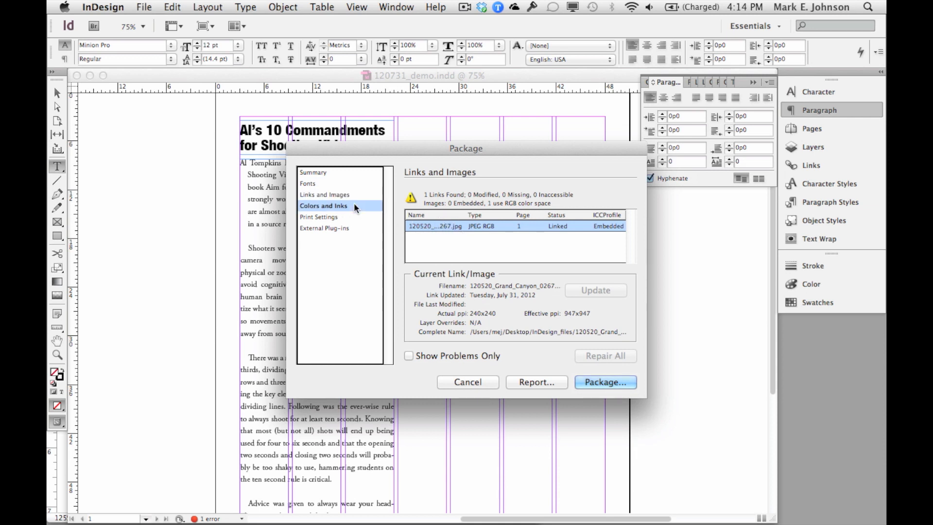
left_click(354, 220)
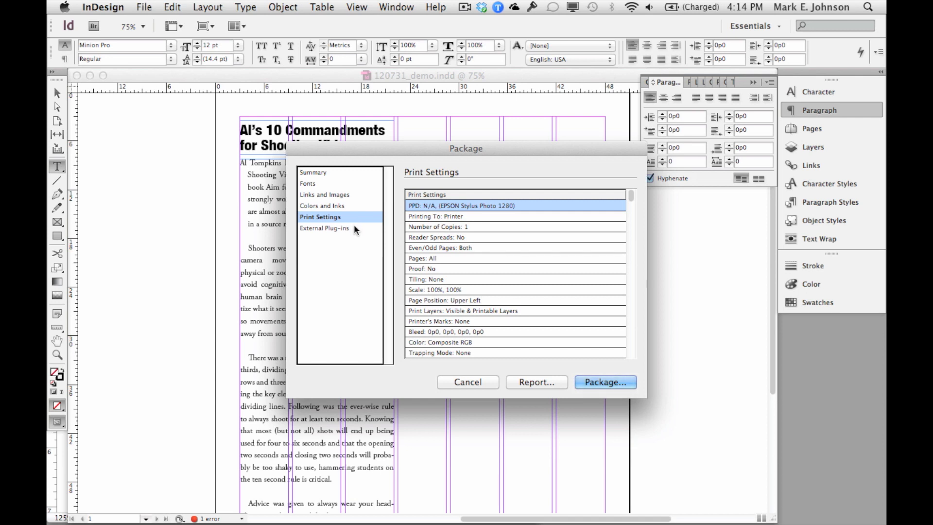
left_click(354, 228)
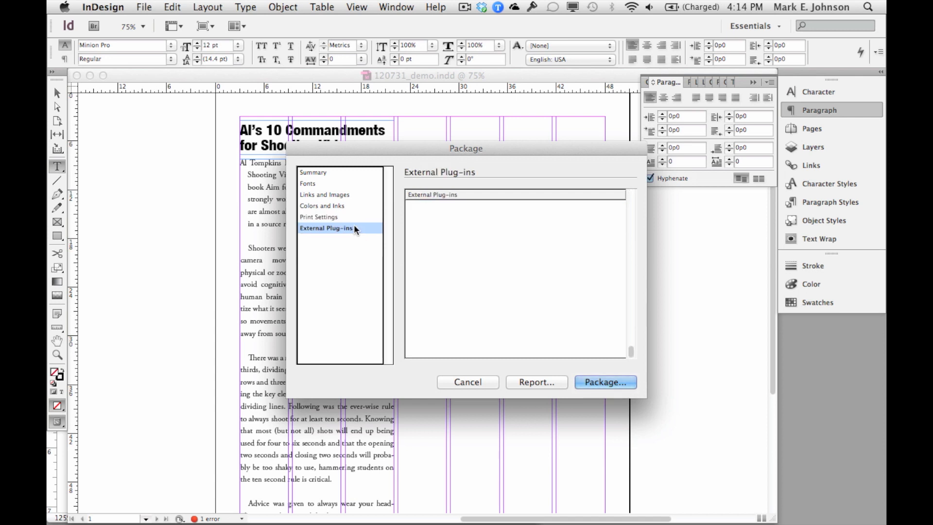
- Proceed with packaging, keep the printing instructions file as Instructions.txt, and name the package folder 120731_demo
left_click(610, 382)
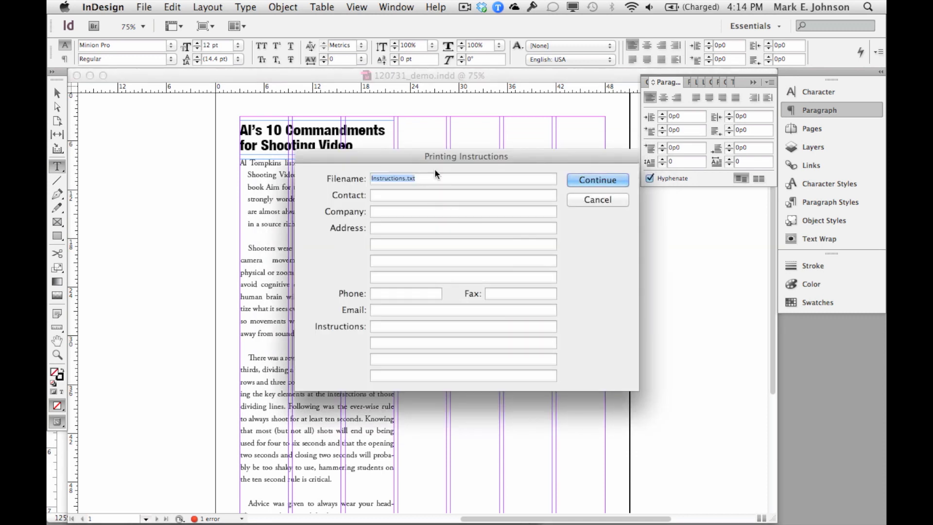
left_click(599, 180)
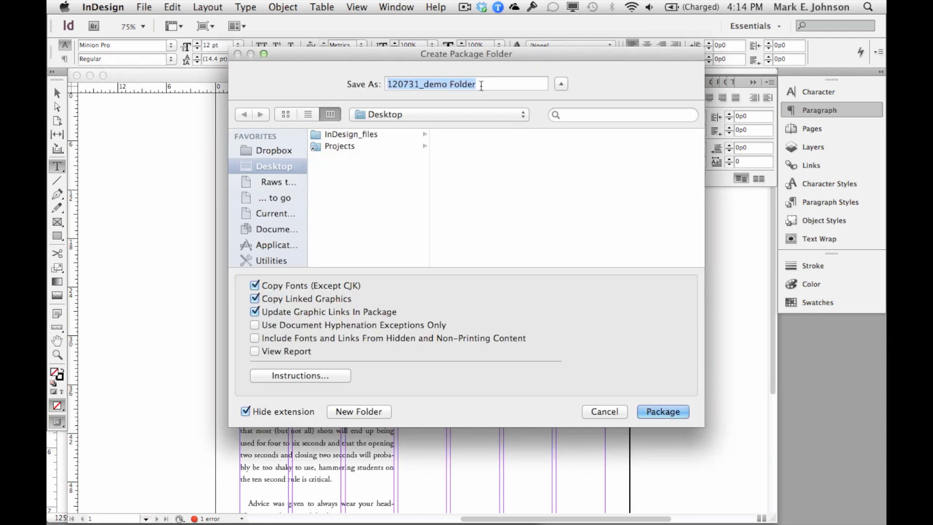
left_click(481, 86)
key("shift+alt+Left")
key("shift+Left")
key("BackSpace")
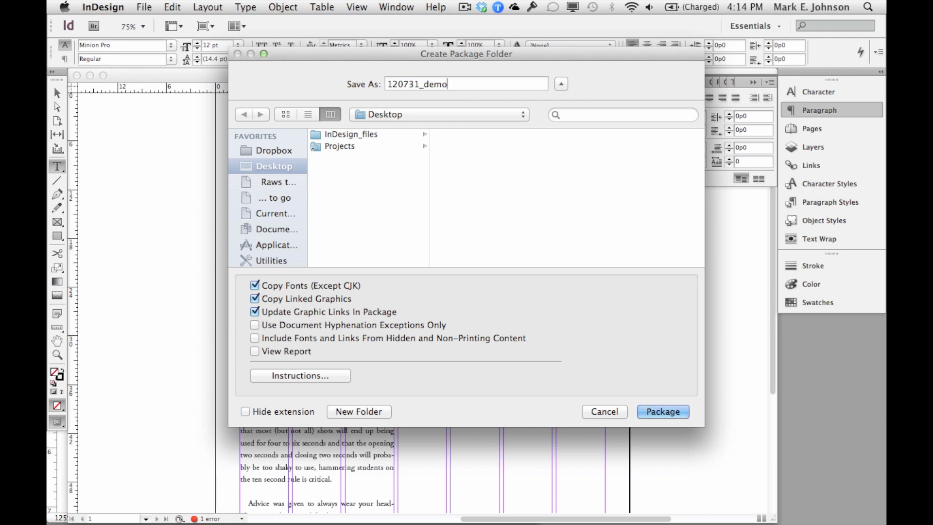
- Create a Demo_Packaged folder on the Desktop and package the document into it with fonts, linked graphics and updated links, accepting the font licence notice
left_click(375, 411)
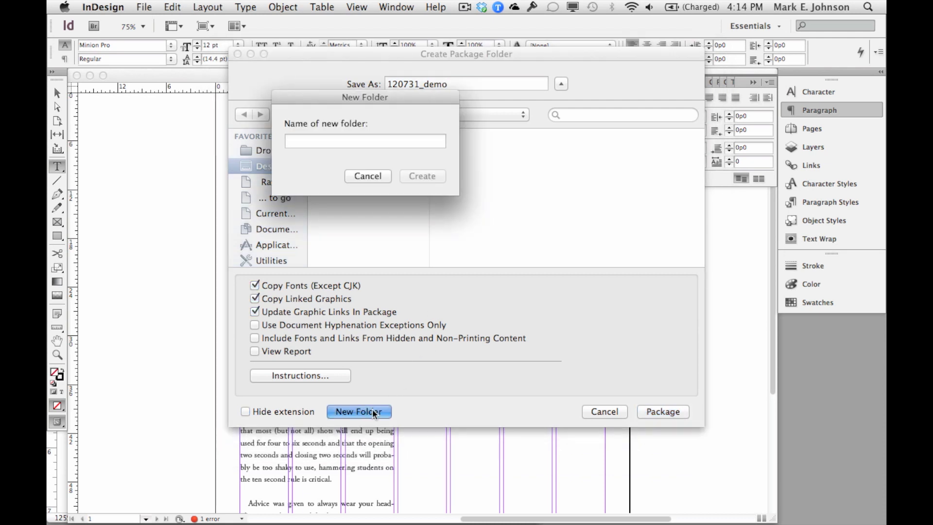
type("Demo_")
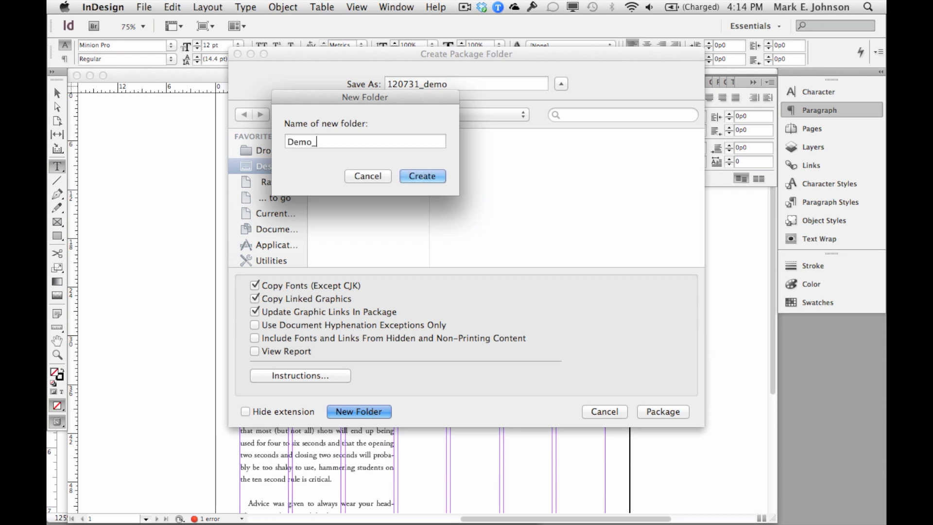
type("Packaged")
key("Return")
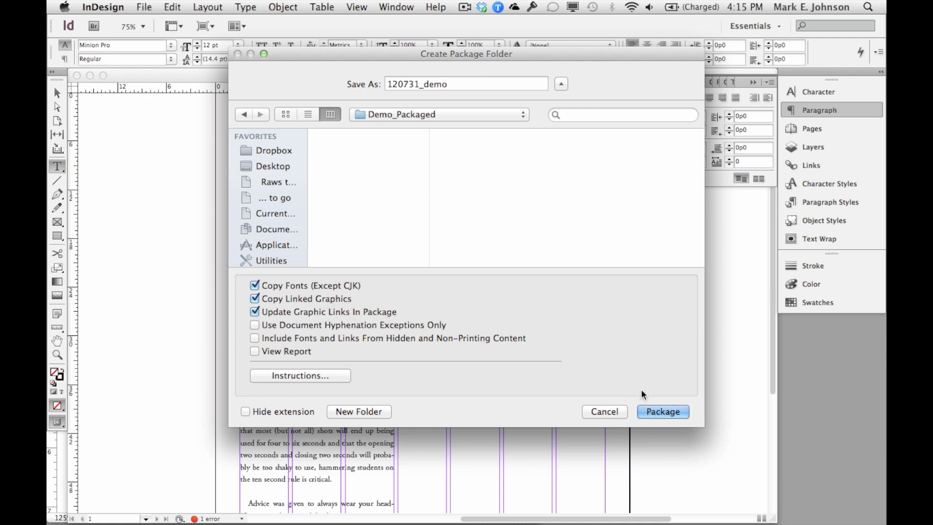
left_click(664, 412)
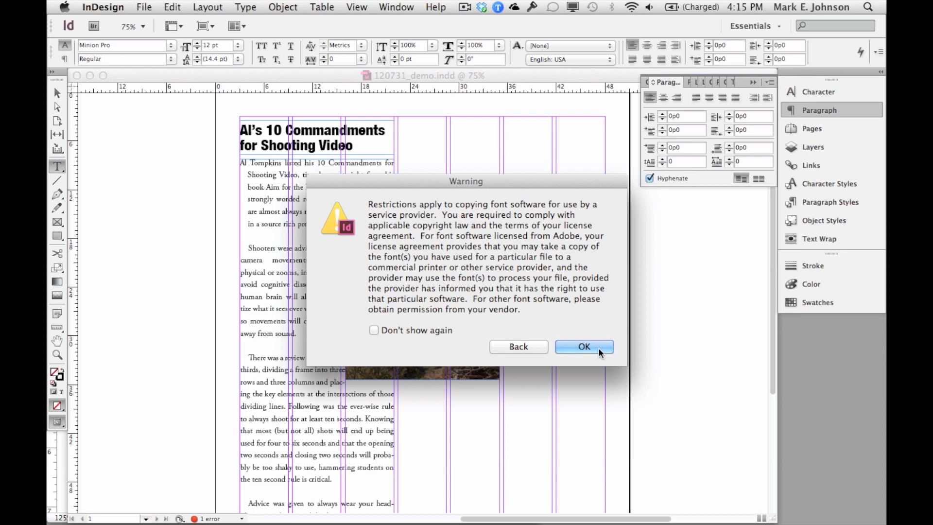
left_click(585, 346)
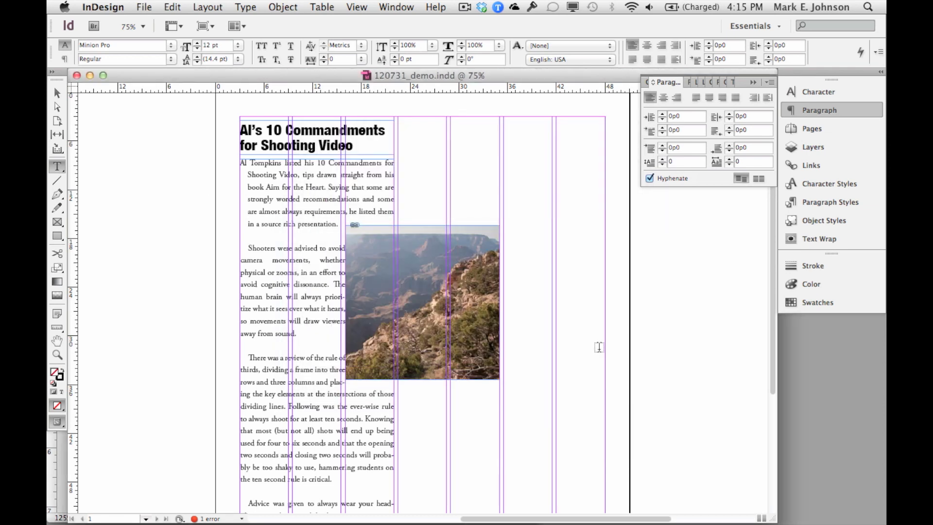
- Switch to Finder, inspect the 120731_demo package and its Document fonts inside the Demo_Packaged folder, and close the folder window
left_click(822, 382)
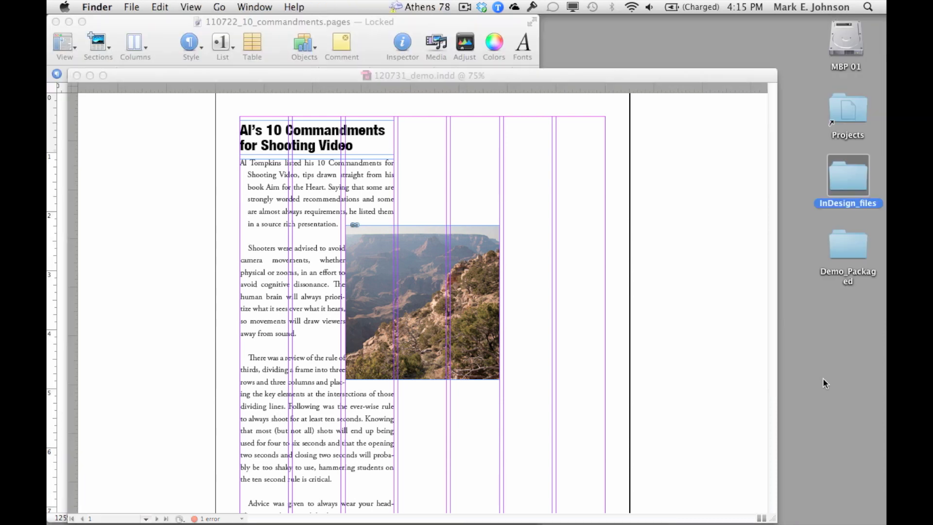
left_click(850, 257)
double_click(850, 257)
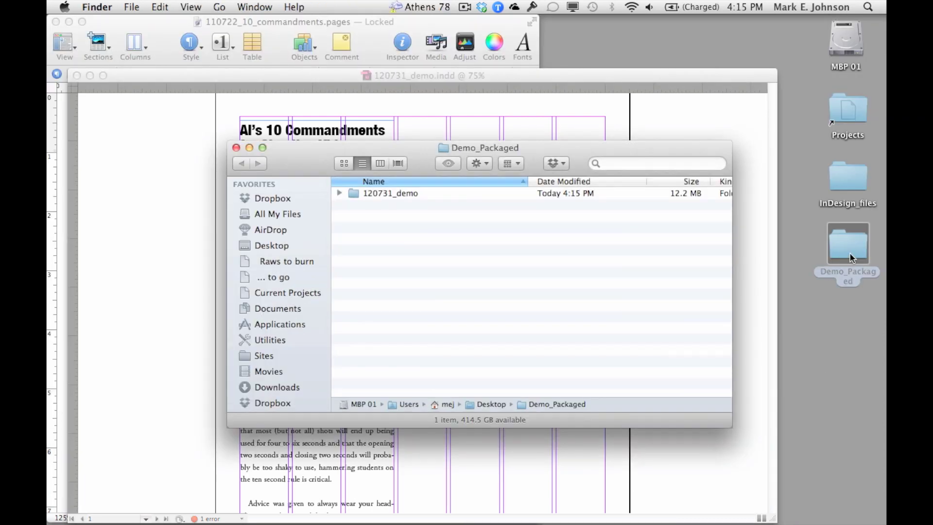
left_click(339, 193)
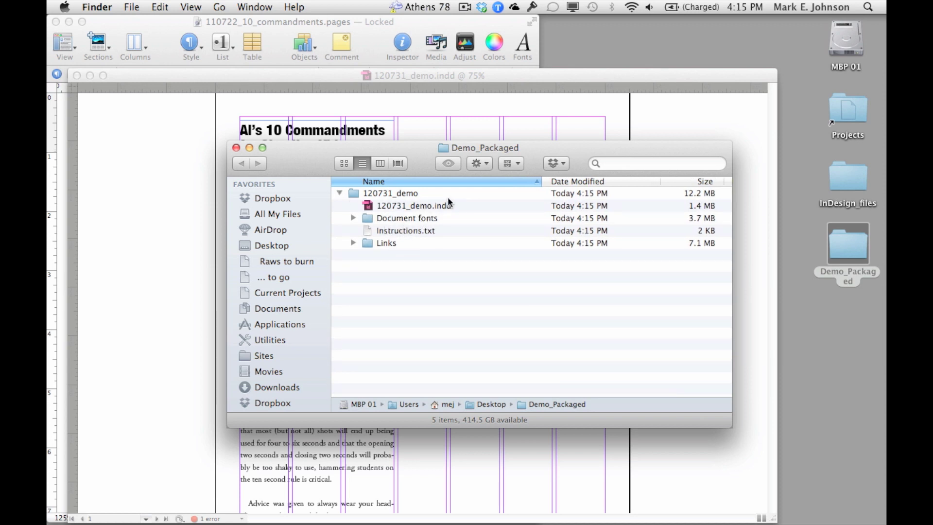
left_click(352, 218)
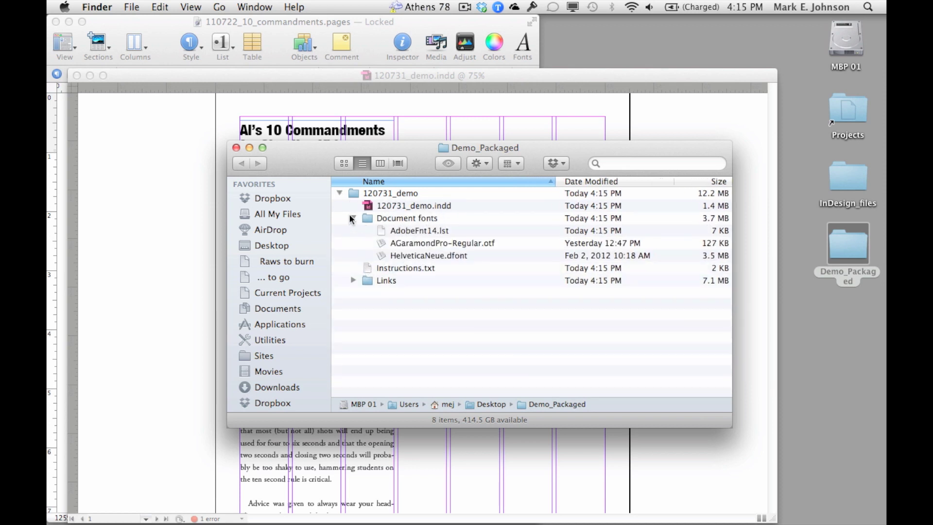
left_click(353, 217)
left_click(339, 193)
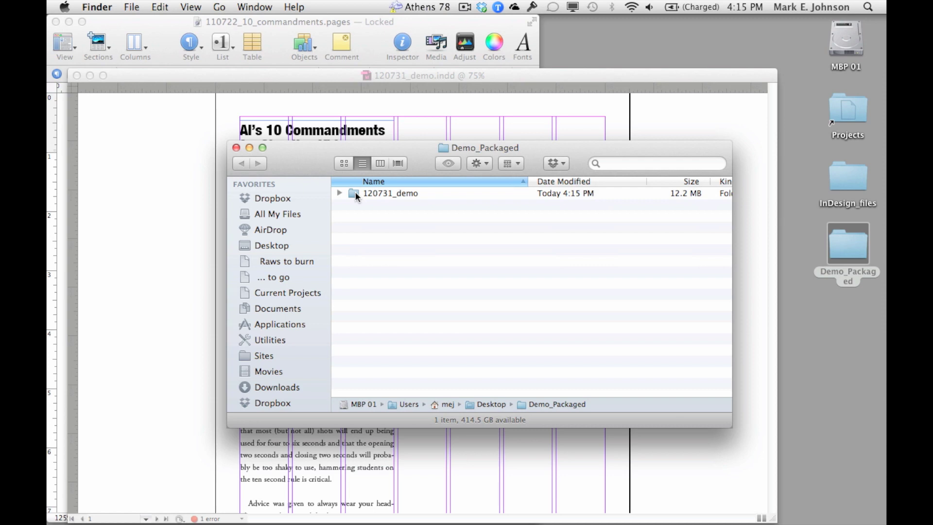
left_click(236, 147)
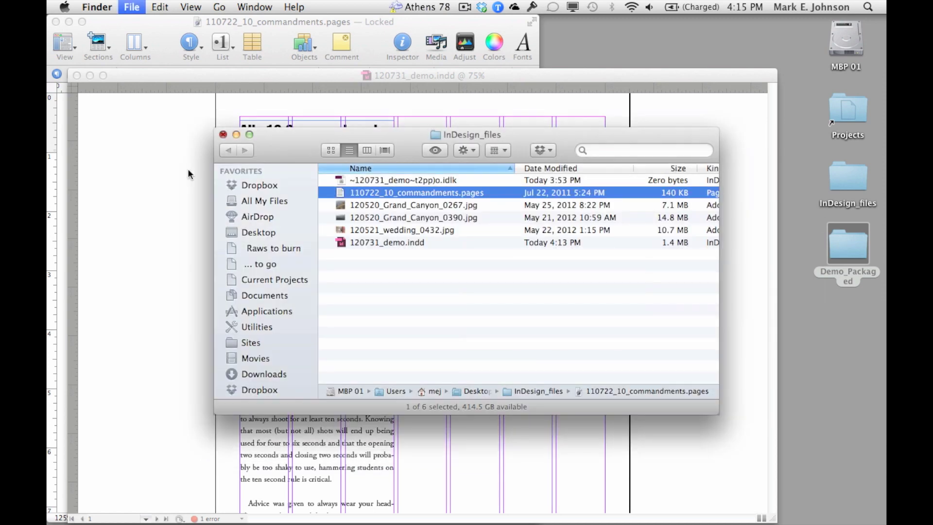